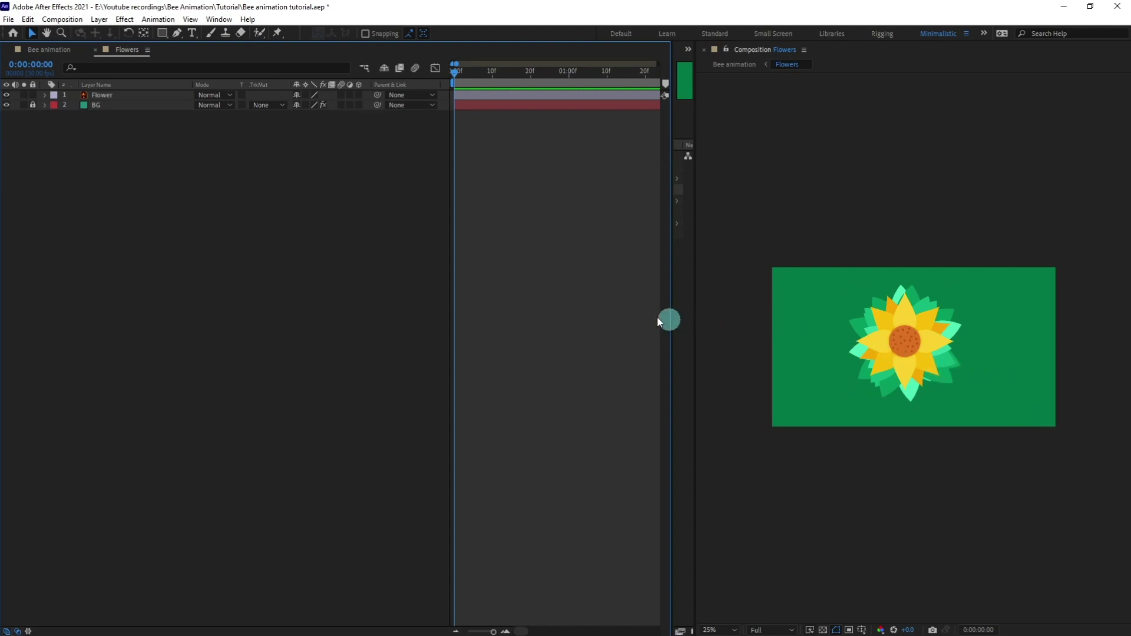
Open the Flowers composition from the Bee animation composition and turn the Flower layer into a 3D layer
{"action": "left_click", "coordinate": [618, 295]}
{"action": "left_click", "coordinate": [49, 49]}
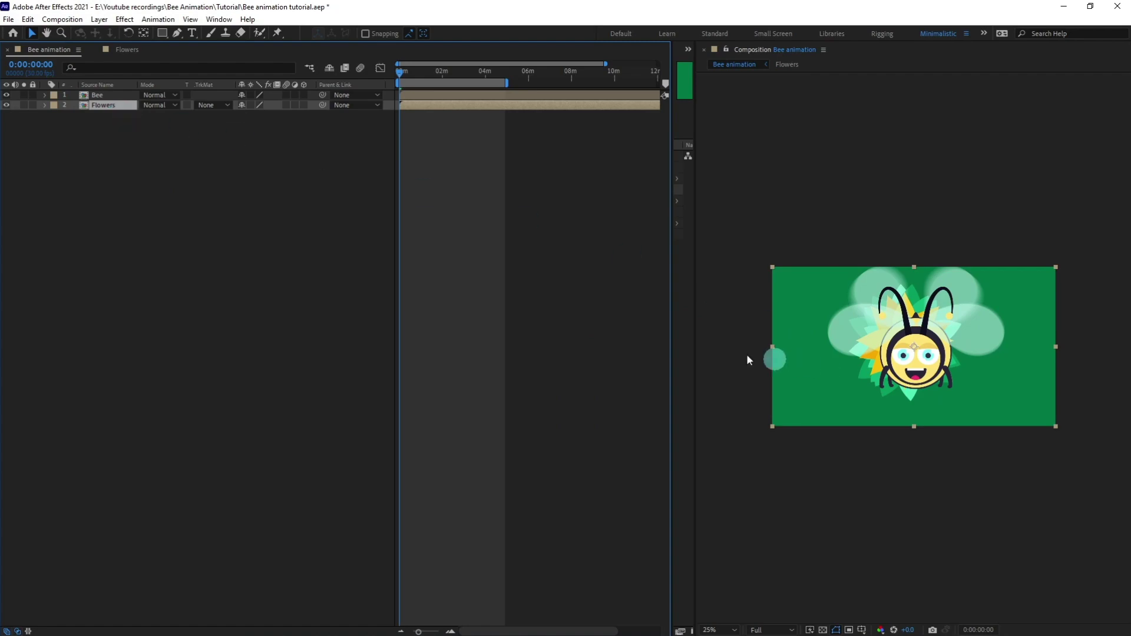
{"action": "left_click", "coordinate": [387, 200]}
{"action": "double_click", "coordinate": [102, 105]}
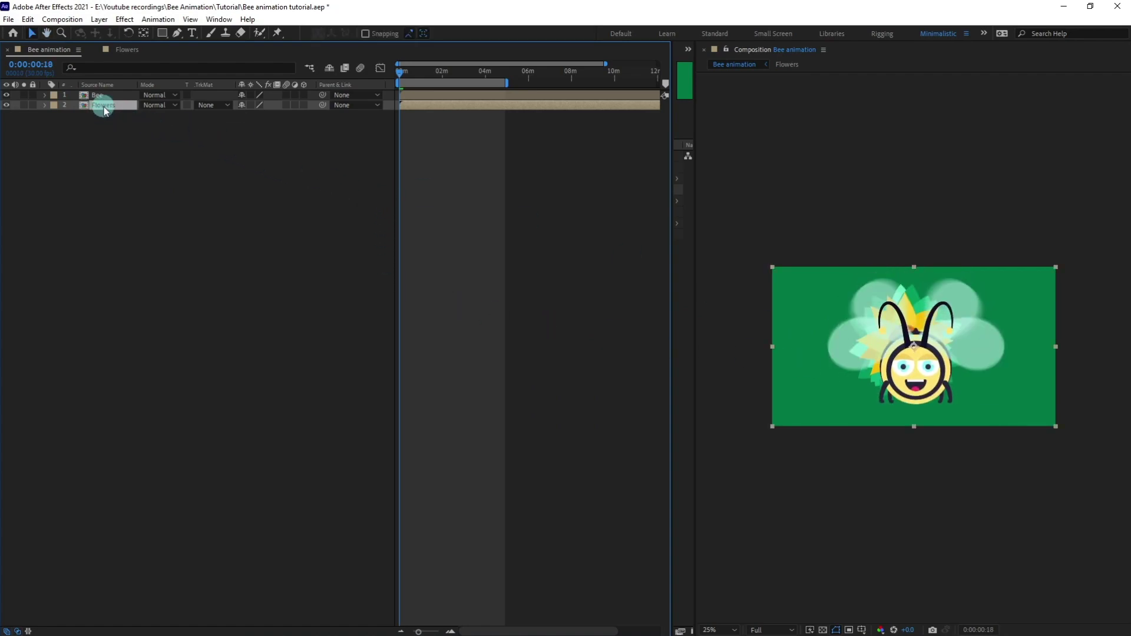
{"action": "left_click", "coordinate": [104, 96]}
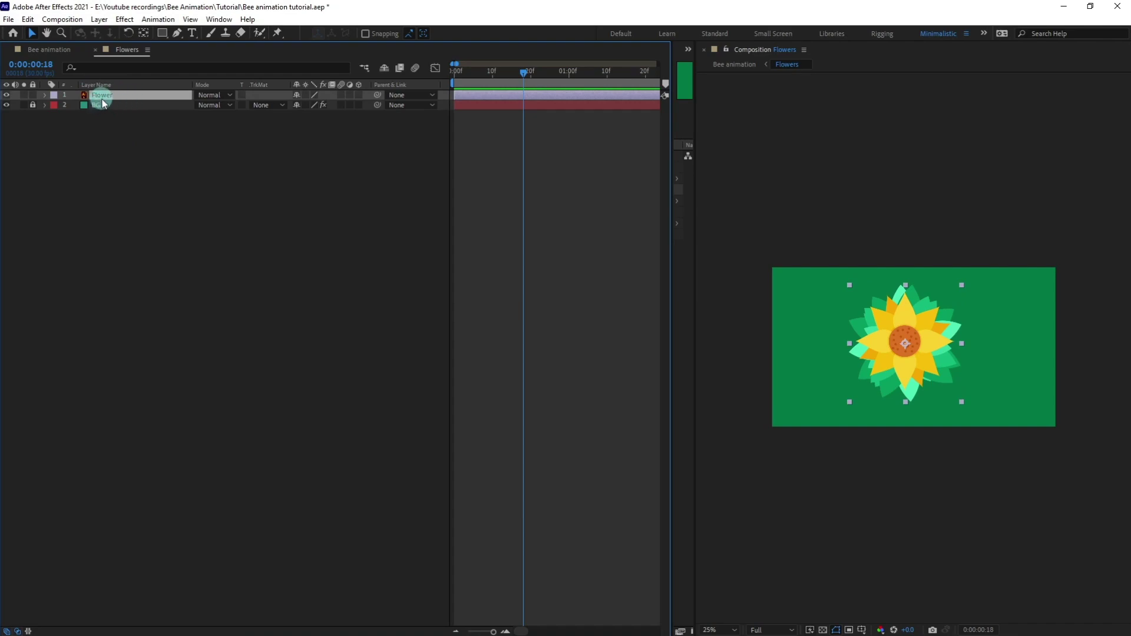
{"action": "left_click", "coordinate": [358, 95]}
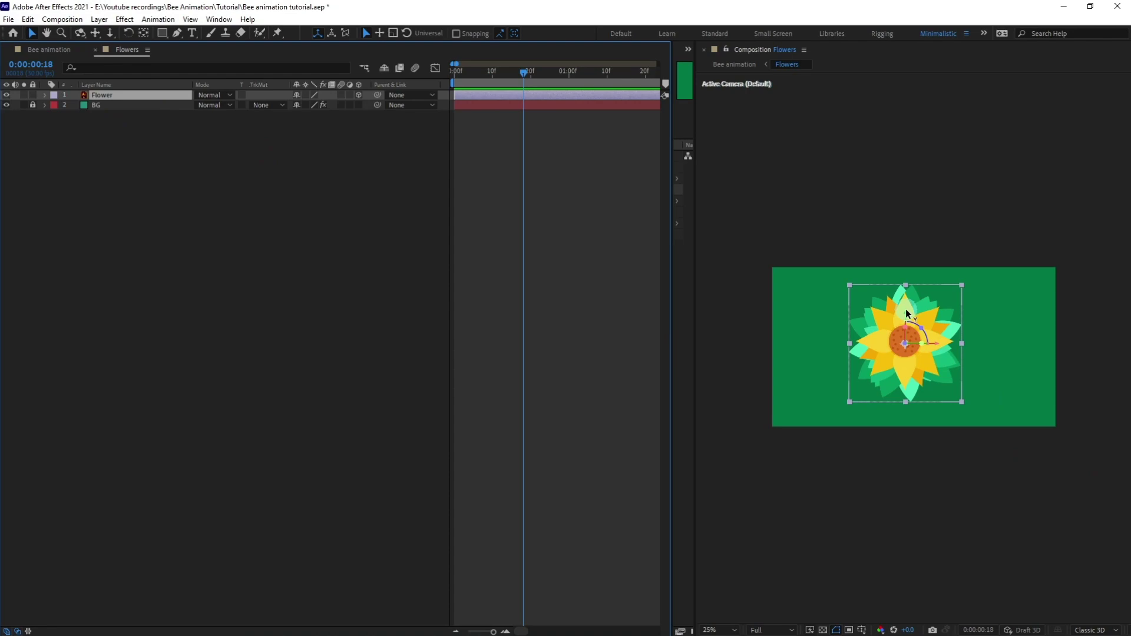
Move the flower straight down below the frame and set a Position keyframe at 0:00:00:00
{"action": "left_click_drag", "start_coordinate": [906, 313], "coordinate": [923, 457]}
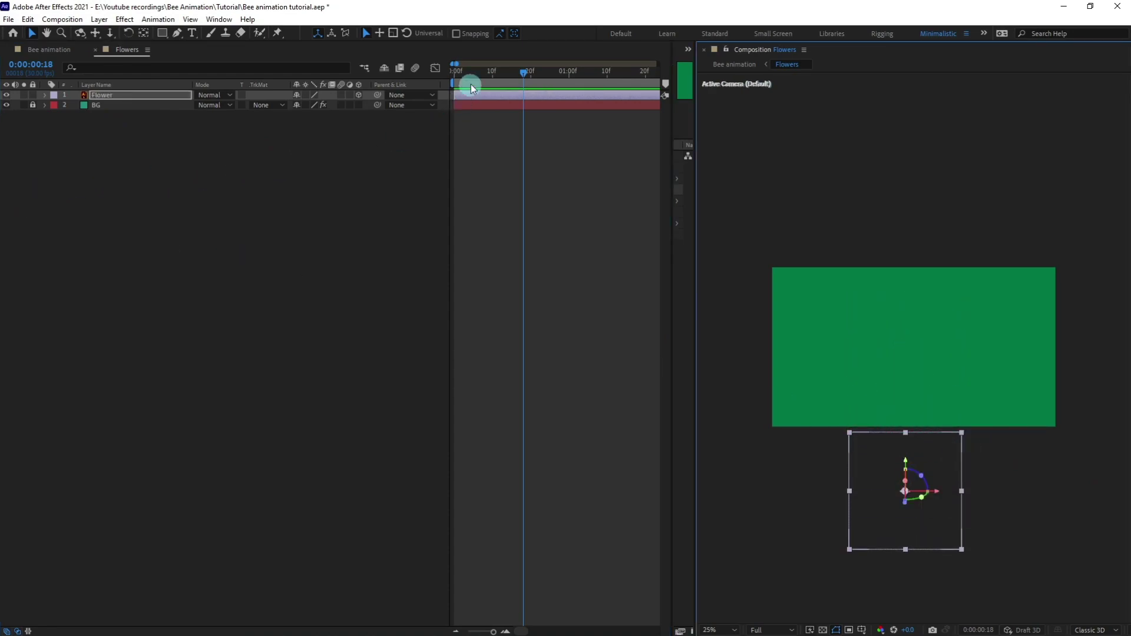
{"action": "left_click", "coordinate": [457, 69]}
{"action": "key", "text": "p"}
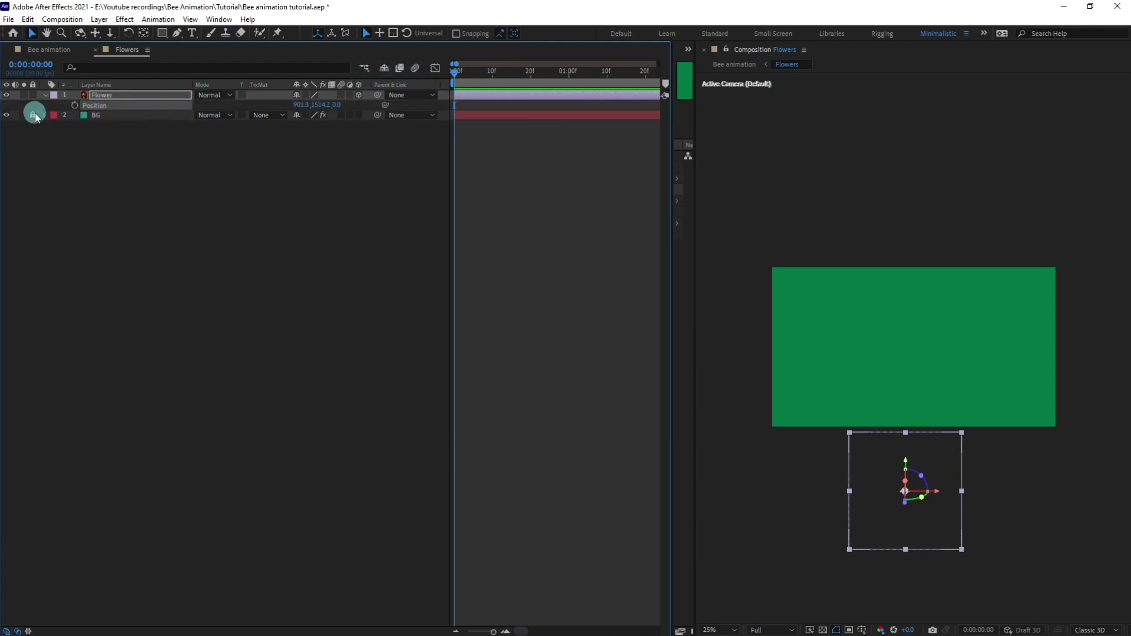
{"action": "left_click", "coordinate": [74, 105]}
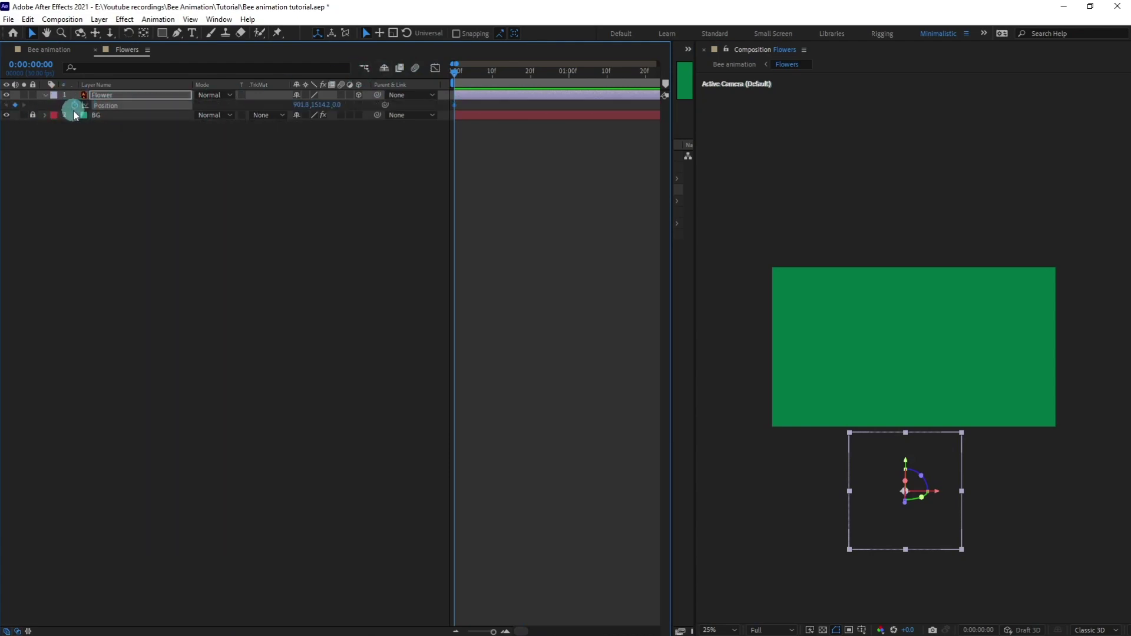
Add Scale and X Rotation keyframes to the Flower layer at 0:00:00:00 and show all its keyframed properties
{"action": "key", "text": "s"}
{"action": "left_click", "coordinate": [74, 104]}
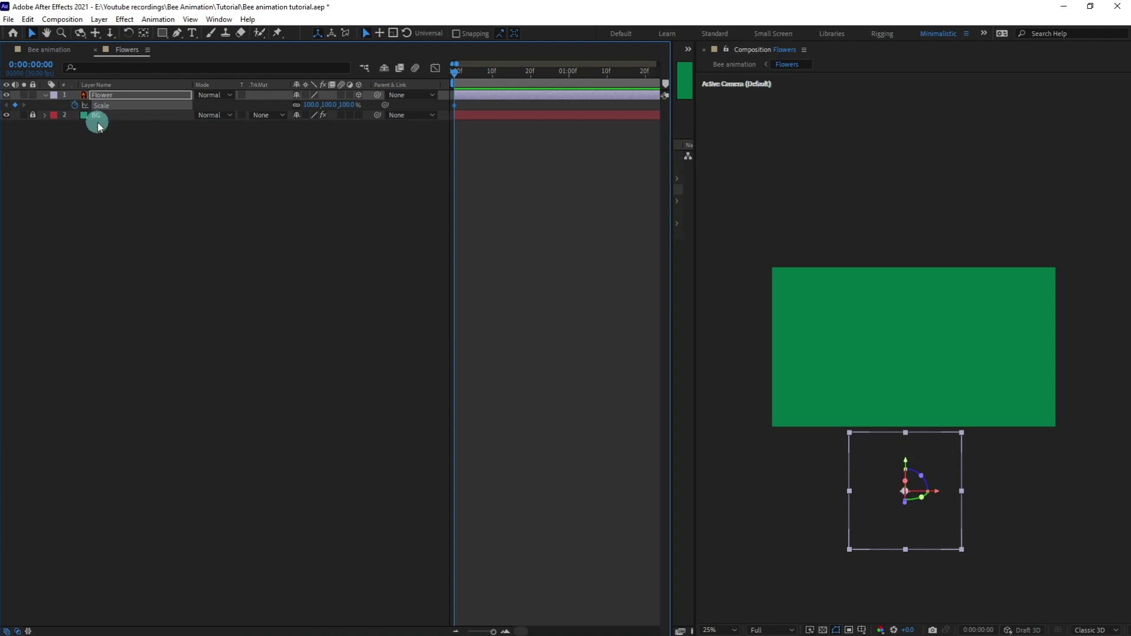
{"action": "key", "text": "r"}
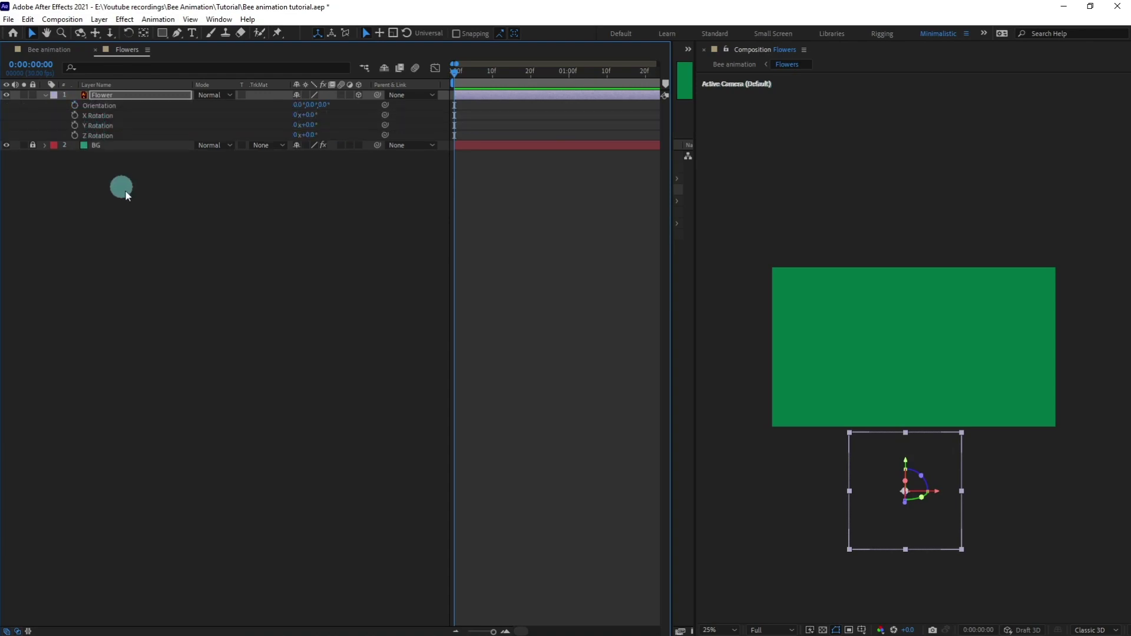
{"action": "left_click", "coordinate": [75, 115]}
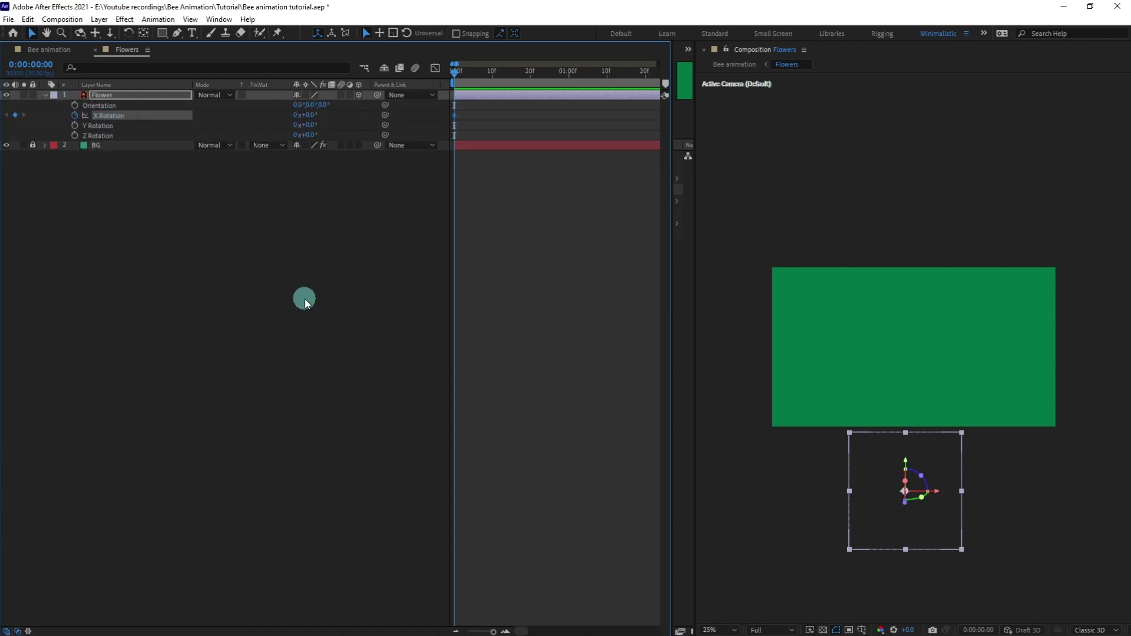
{"action": "key", "text": "u"}
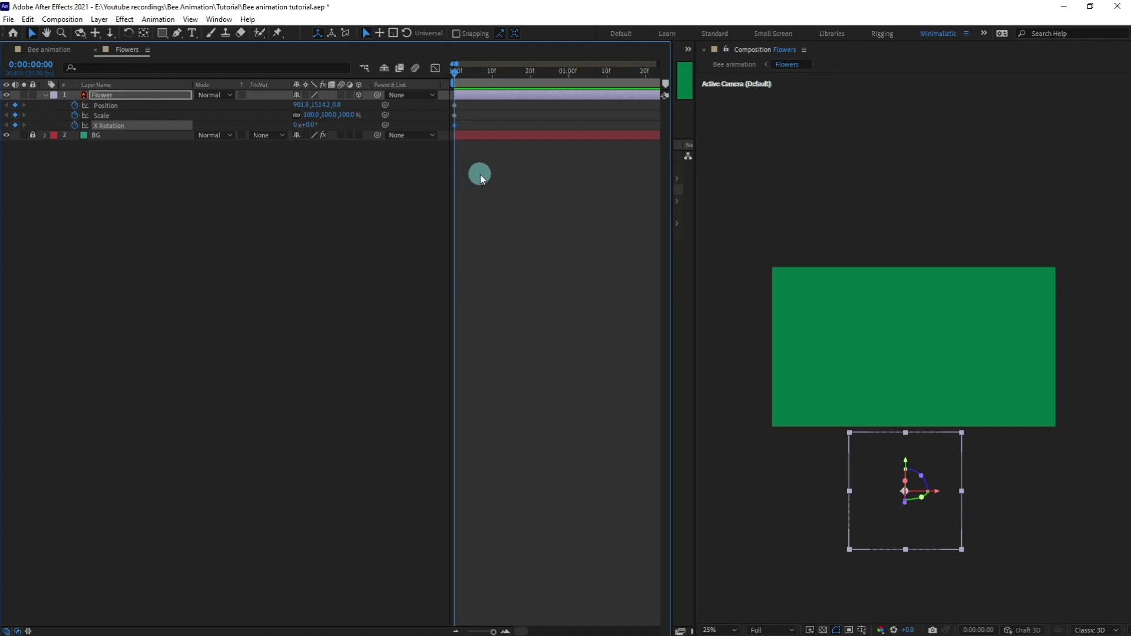
Advance 42 frames to 0:00:01:12 and move the flower straight up above the frame, to about Y -181
{"action": "left_click", "coordinate": [50, 67]}
{"action": "type", "text": "+"}
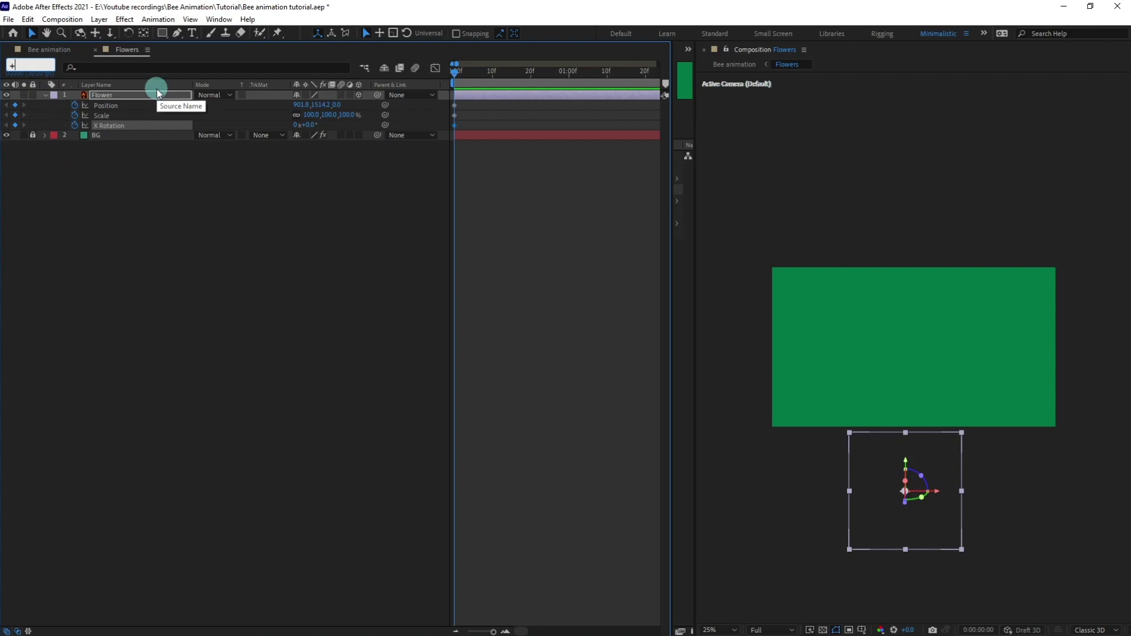
{"action": "type", "text": "42"}
{"action": "key", "text": "Return"}
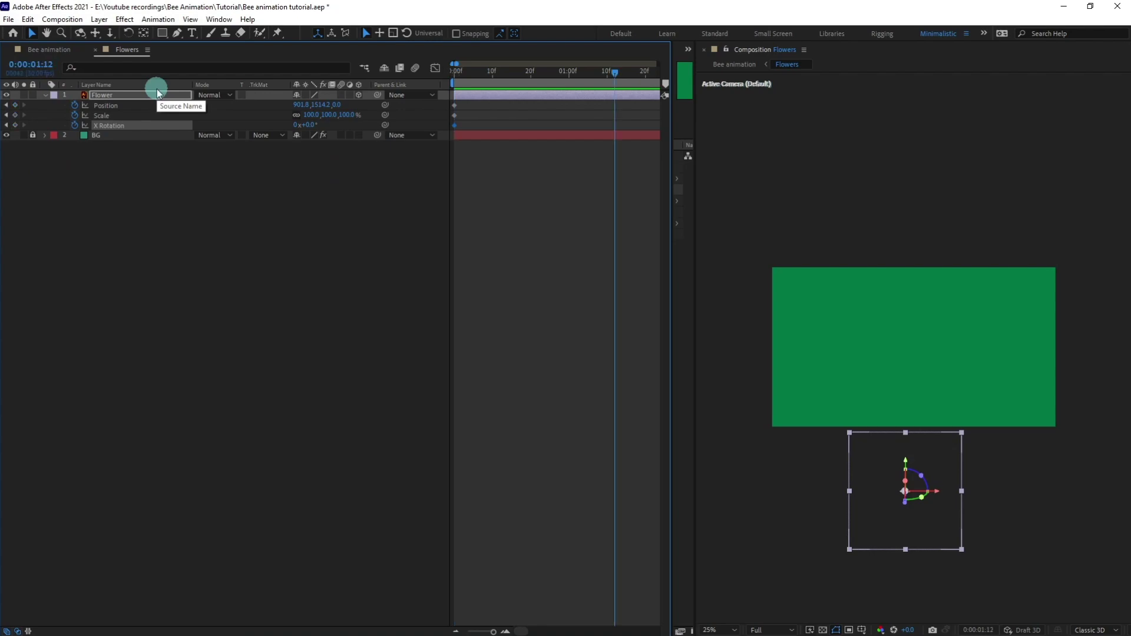
{"action": "left_click", "coordinate": [126, 94]}
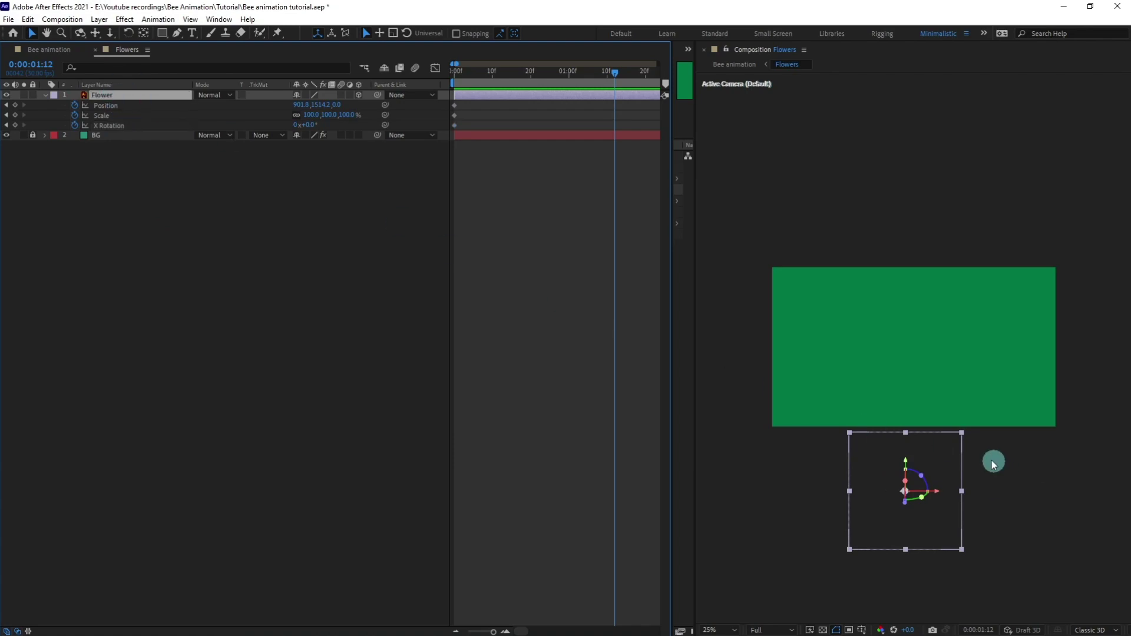
{"action": "left_click_drag", "start_coordinate": [910, 461], "coordinate": [910, 225]}
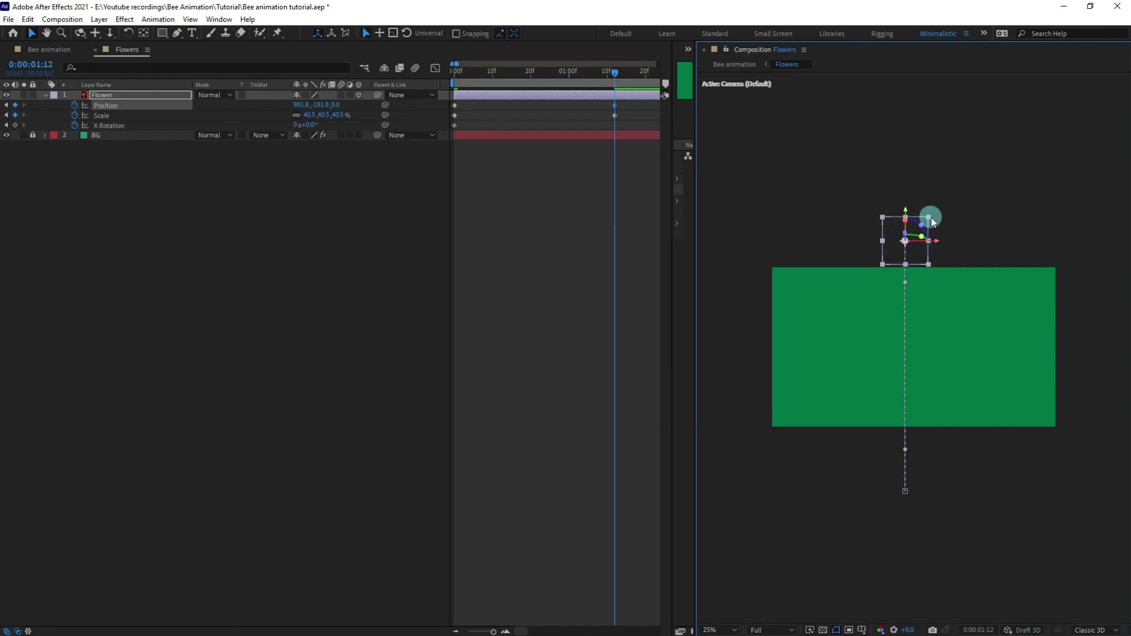
At 0:00:01:12, scale the flower down to about 35.5% and set its X Rotation to -43°
{"action": "left_click_drag", "start_coordinate": [931, 218], "coordinate": [930, 221]}
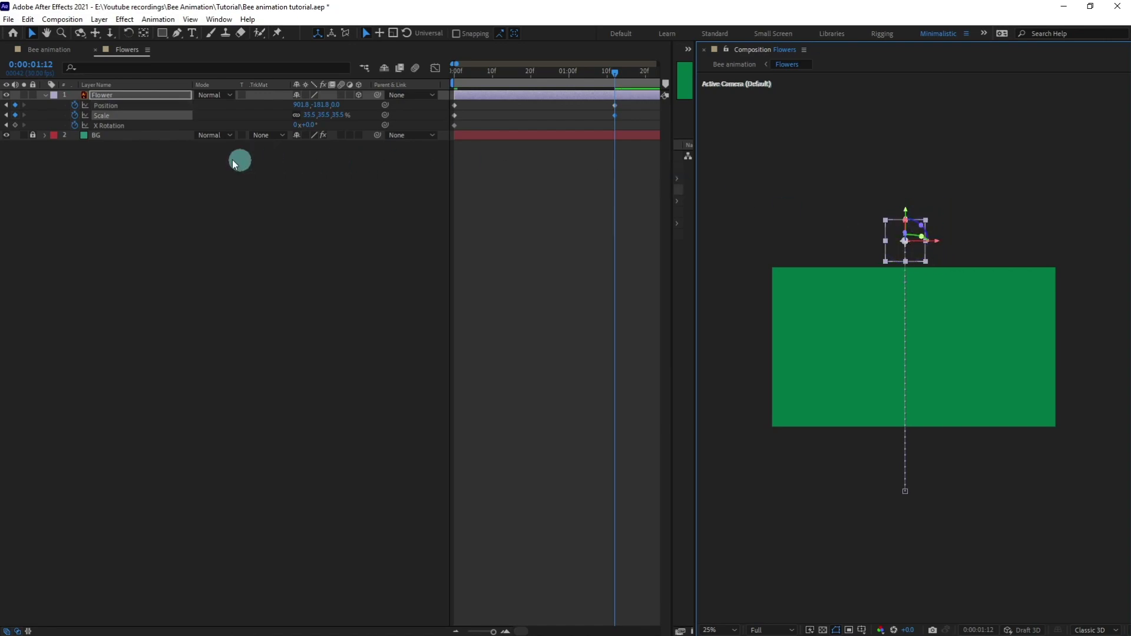
{"action": "left_click", "coordinate": [248, 196]}
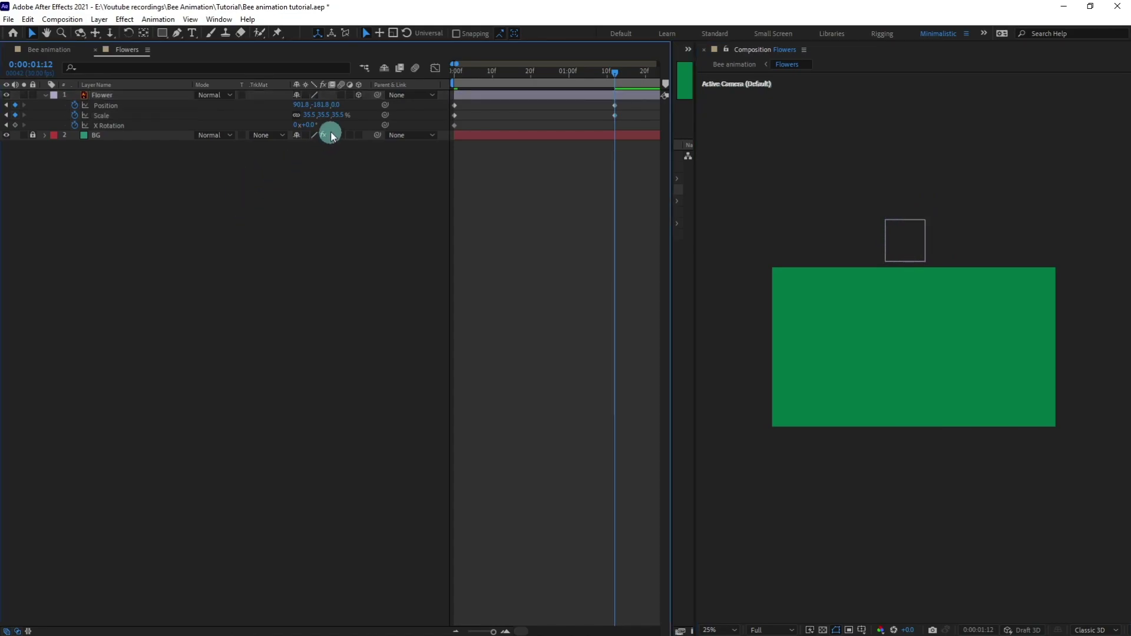
{"action": "left_click_drag", "start_coordinate": [314, 127], "coordinate": [298, 136]}
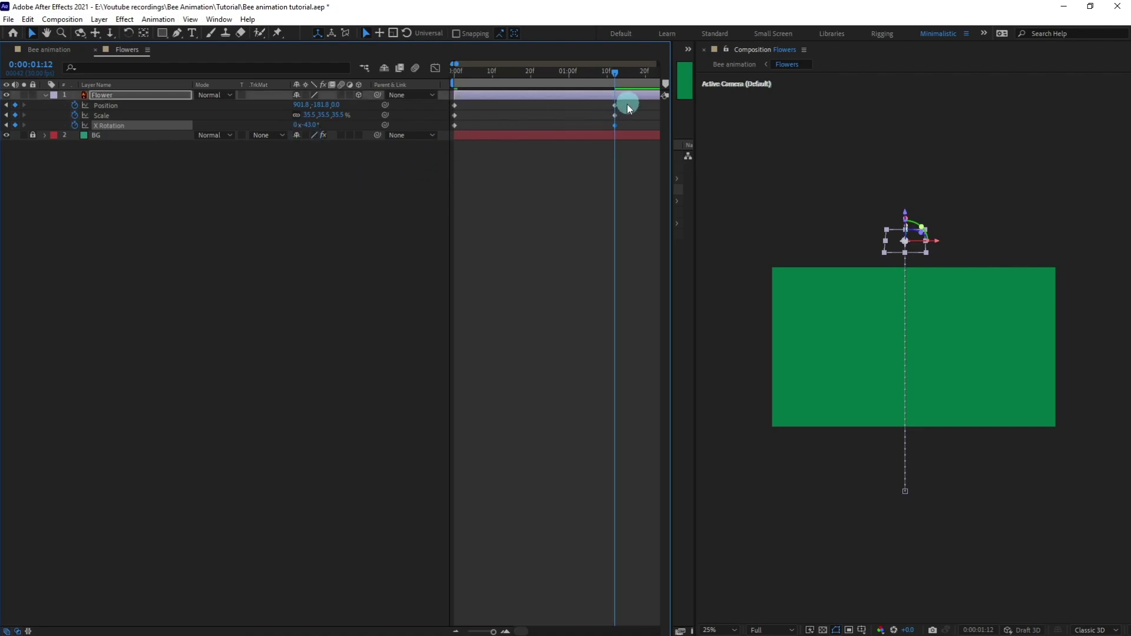
Select both Position keyframes of the Flower layer and show the Title/Action Safe guides
{"action": "left_click", "coordinate": [129, 108]}
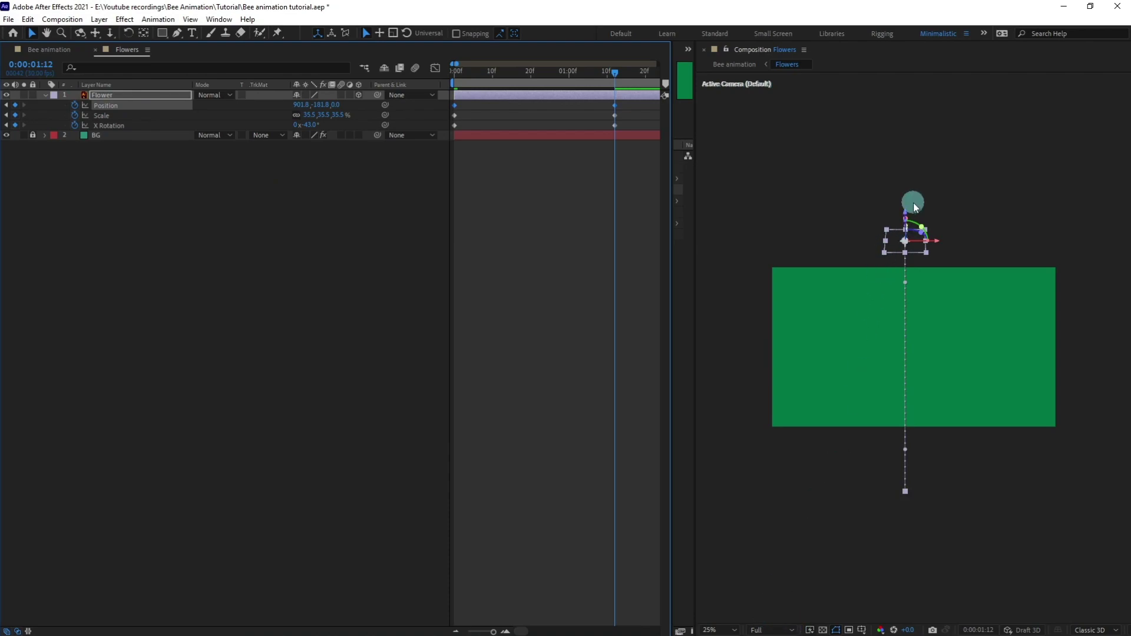
{"action": "left_click", "coordinate": [822, 631]}
{"action": "left_click", "coordinate": [877, 543]}
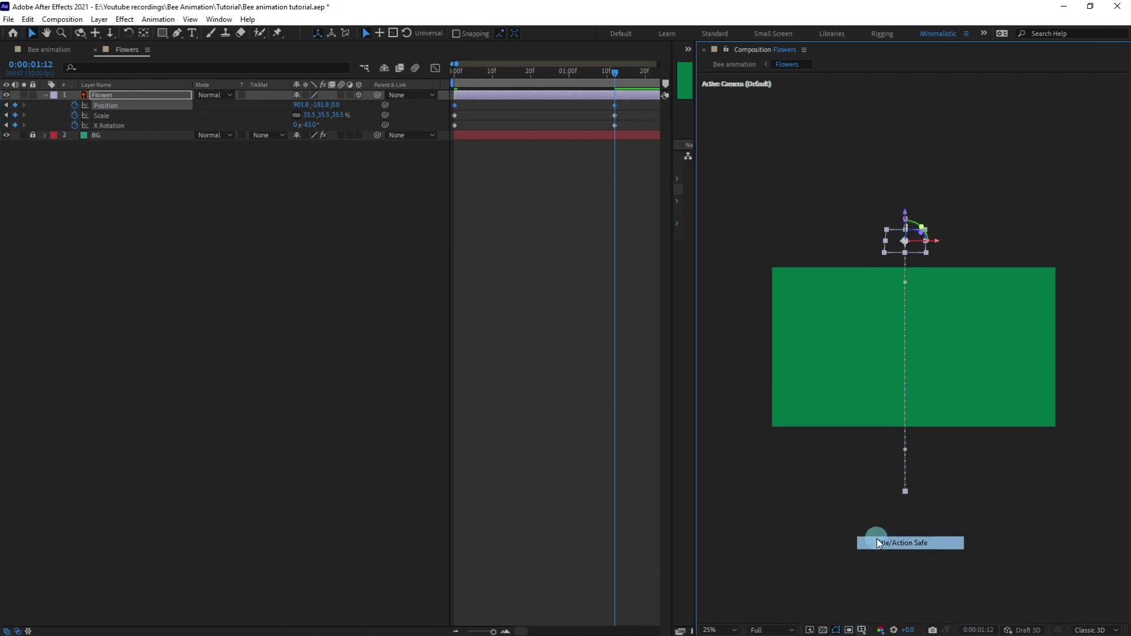
Nudge both Position keyframes sideways to X 963 so the flower's path lines up with the centre of the frame
{"action": "key", "text": "shift+Right"}
{"action": "key", "text": "shift+Right"}
{"action": "key", "text": "shift+Right"}
{"action": "key", "text": "shift+Right"}
{"action": "key", "text": "shift+Right"}
{"action": "key", "text": "shift+Right"}
{"action": "key", "text": "shift+Right"}
{"action": "key", "text": "shift+Right"}
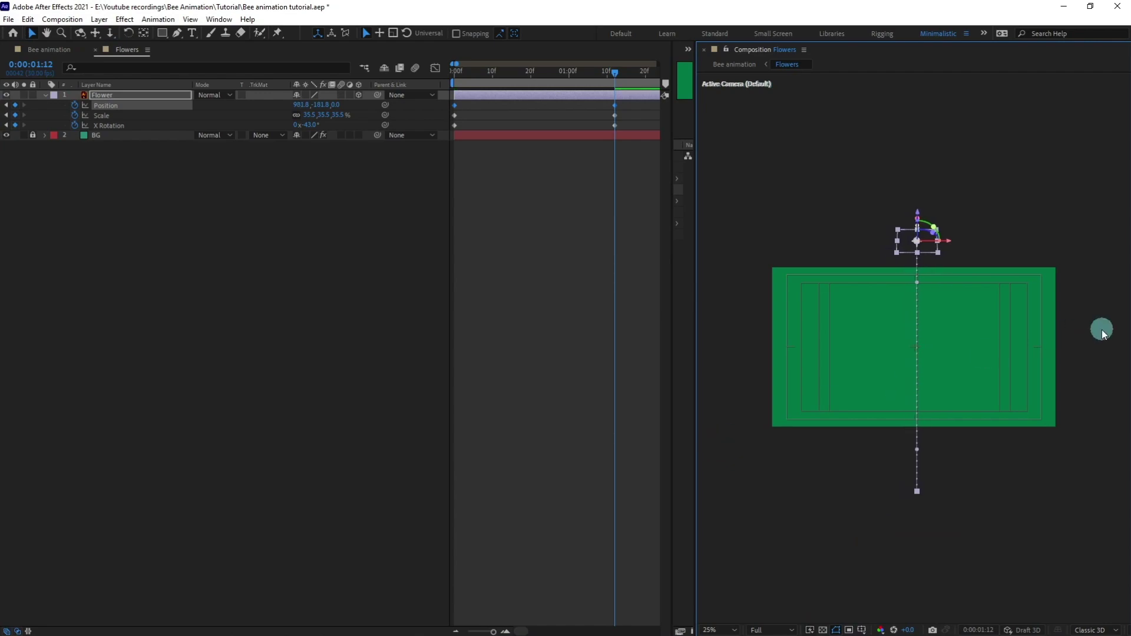
{"action": "key", "text": "period"}
{"action": "key", "text": "Left"}
{"action": "key", "text": "Left"}
{"action": "key", "text": "Left"}
{"action": "key", "text": "Left"}
{"action": "key", "text": "Left"}
{"action": "key", "text": "Left"}
{"action": "key", "text": "Left"}
{"action": "key", "text": "Left"}
{"action": "key", "text": "Left"}
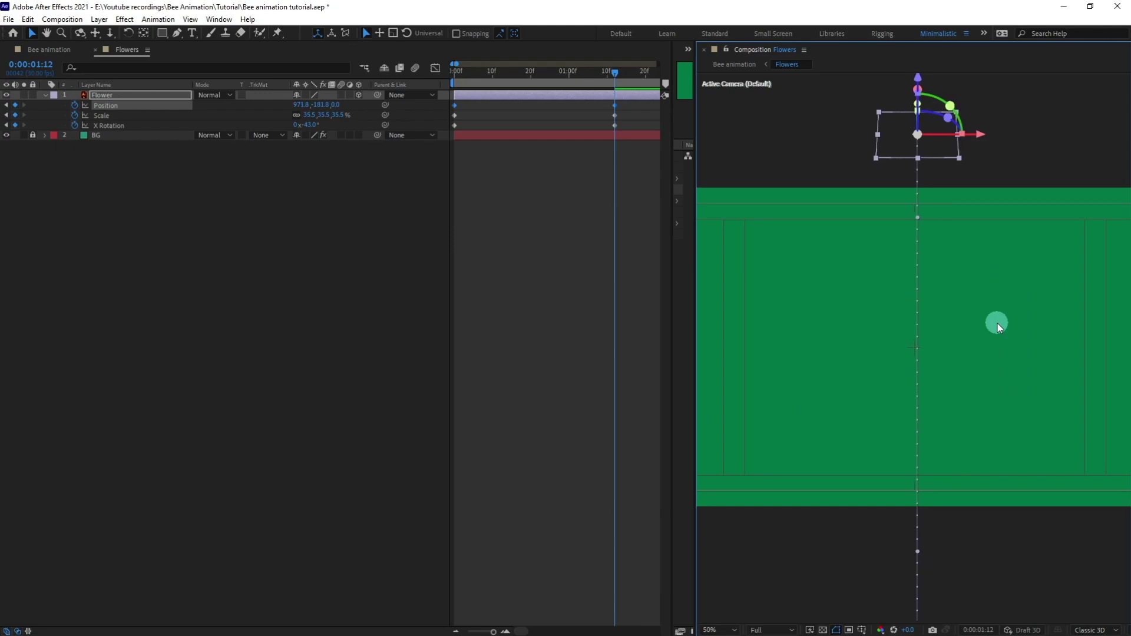
{"action": "key", "text": "comma"}
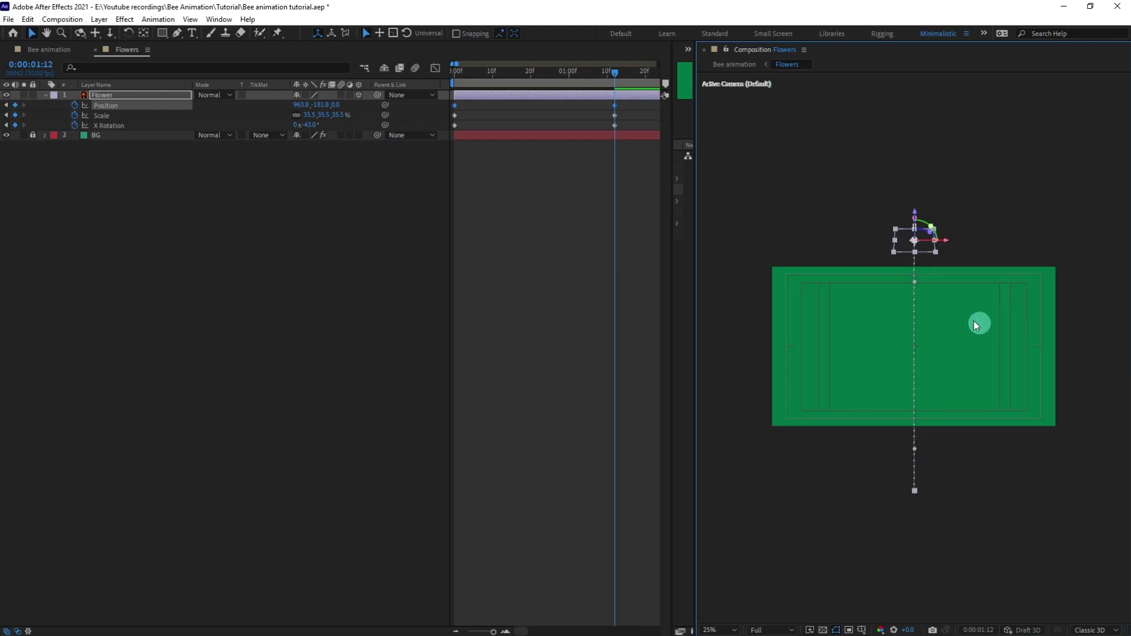
{"action": "left_click", "coordinate": [490, 214]}
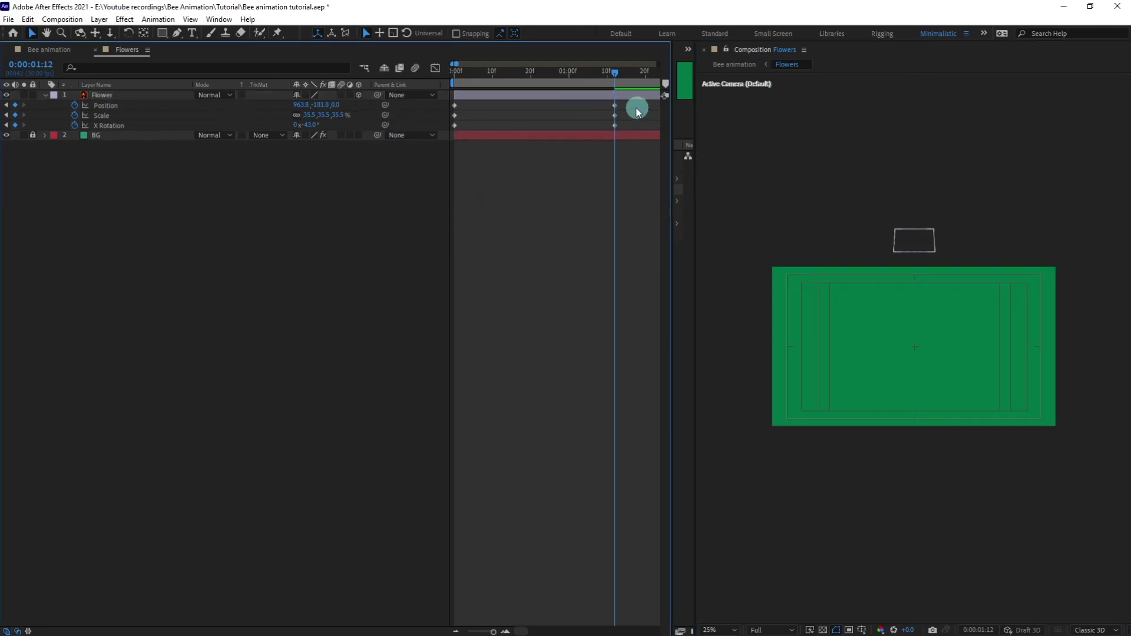
Apply Easy Ease to the Position, Scale and X Rotation keyframes at 0:00:01:12 and scrub through the flower's motion
{"action": "left_click_drag", "start_coordinate": [615, 73], "coordinate": [523, 73]}
{"action": "left_click_drag", "start_coordinate": [447, 80], "coordinate": [524, 82]}
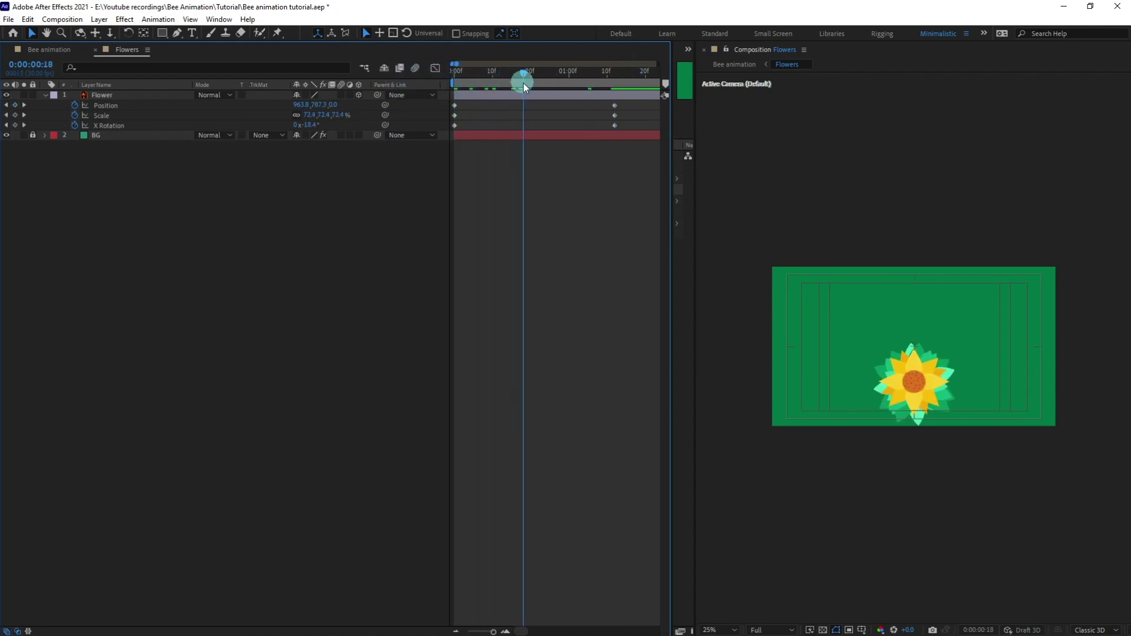
{"action": "left_click", "coordinate": [627, 107]}
{"action": "left_click_drag", "start_coordinate": [626, 103], "coordinate": [589, 206]}
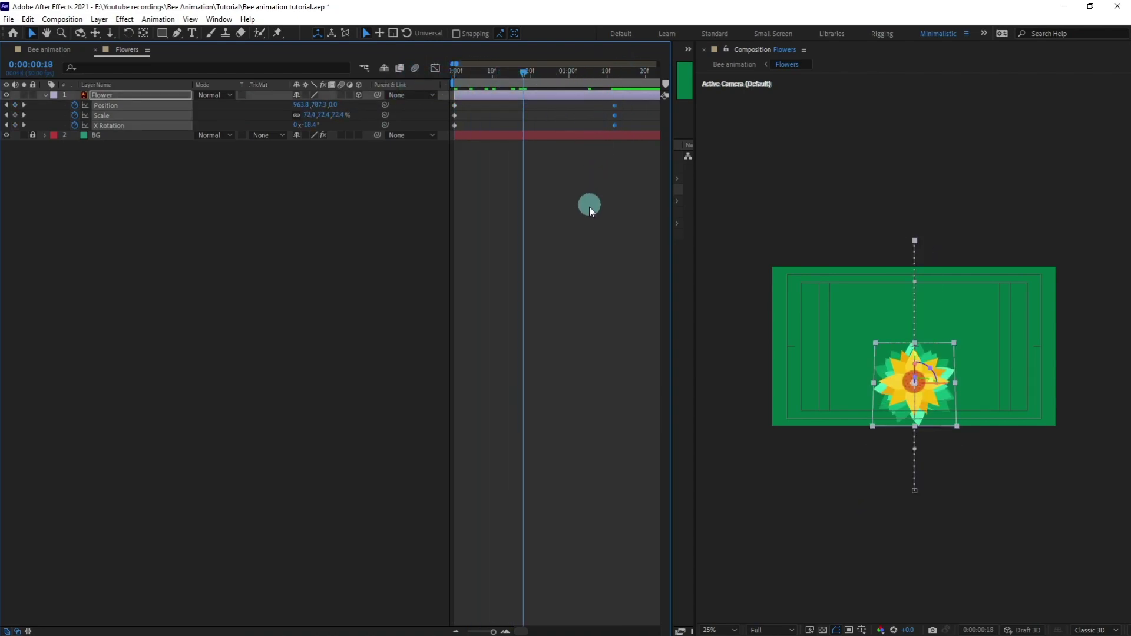
{"action": "key", "text": "F9"}
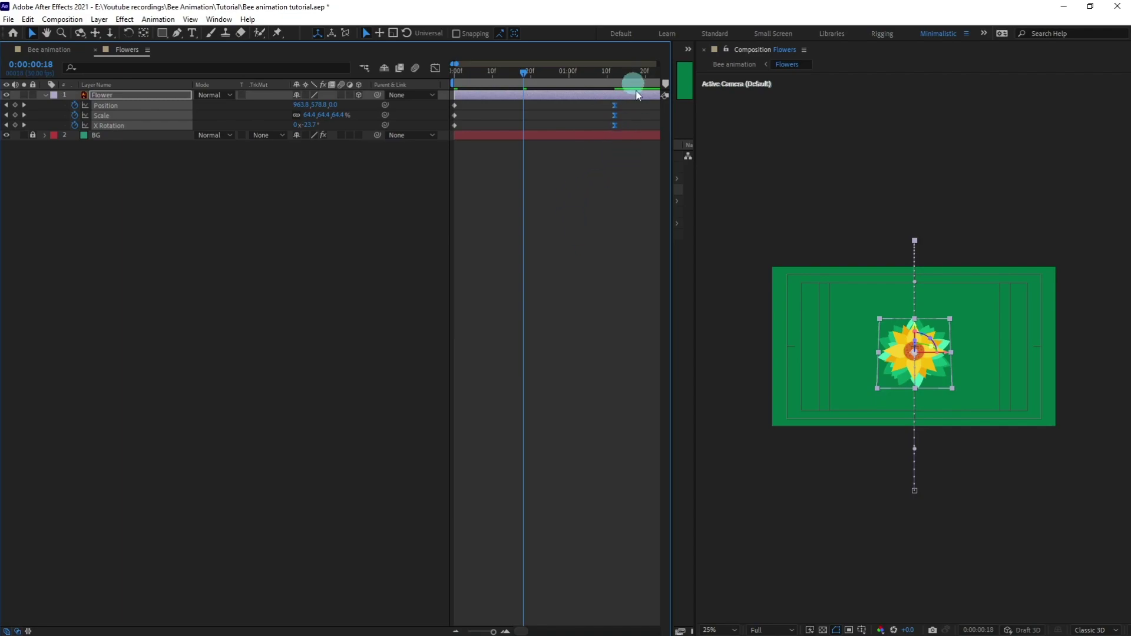
{"action": "left_click_drag", "start_coordinate": [485, 71], "coordinate": [621, 119]}
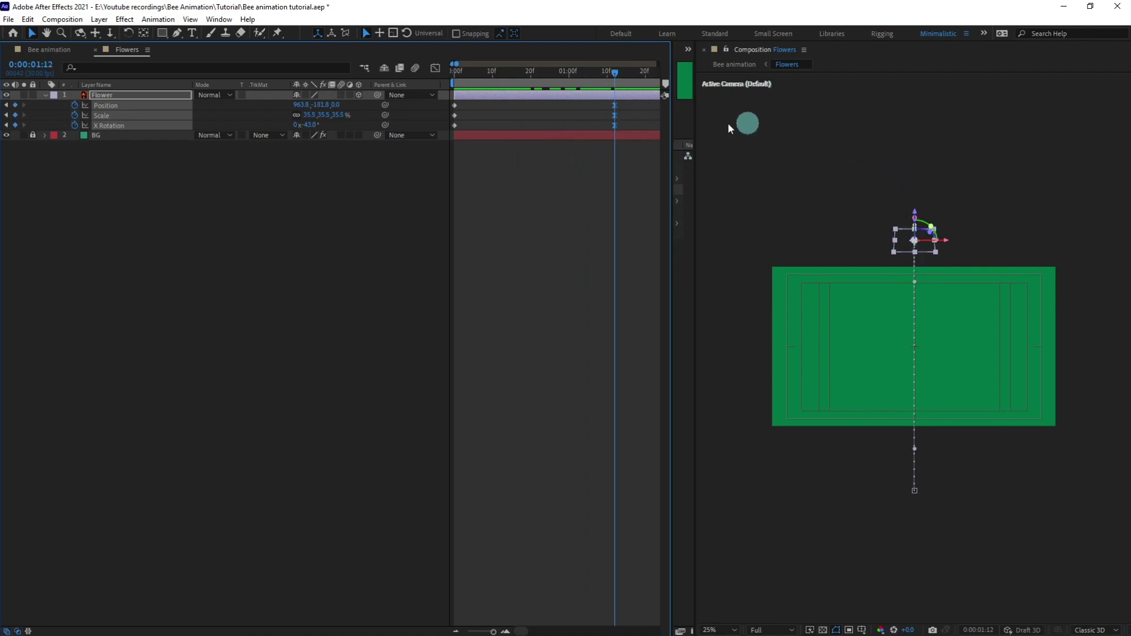
Adjust the speed curve handles of the end and start keyframes for Position, Scale and X Rotation in the graph editor
{"action": "left_click", "coordinate": [435, 69]}
{"action": "left_click_drag", "start_coordinate": [588, 556], "coordinate": [578, 557]}
{"action": "left_click", "coordinate": [431, 70]}
{"action": "left_click_drag", "start_coordinate": [472, 128], "coordinate": [439, 101]}
{"action": "left_click", "coordinate": [430, 73]}
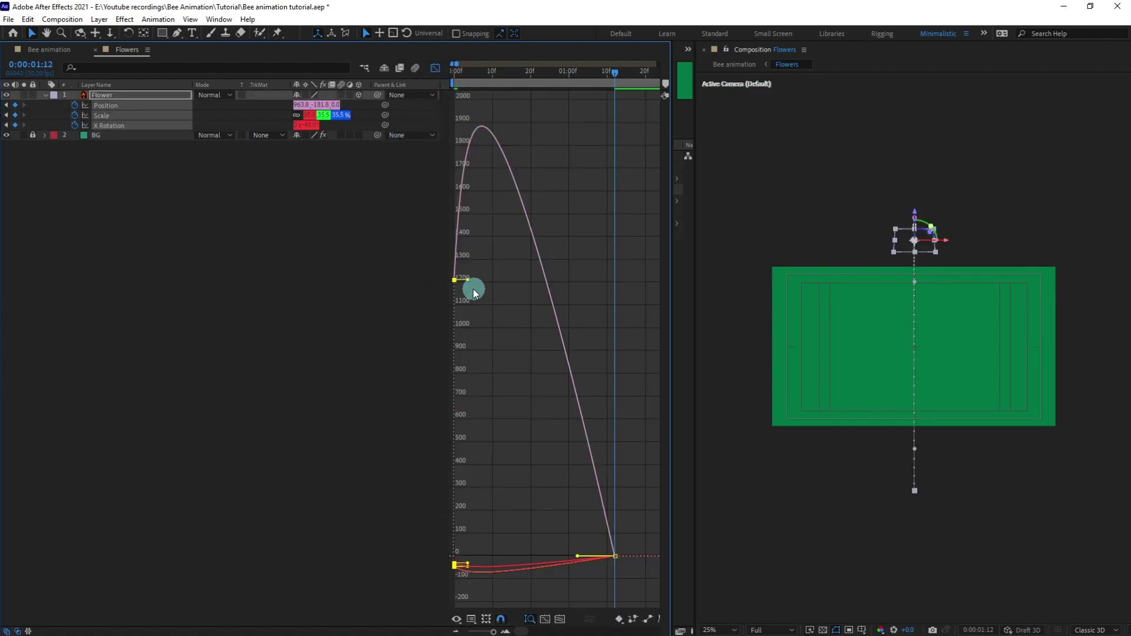
{"action": "left_click_drag", "start_coordinate": [466, 279], "coordinate": [462, 280]}
{"action": "left_click", "coordinate": [436, 67]}
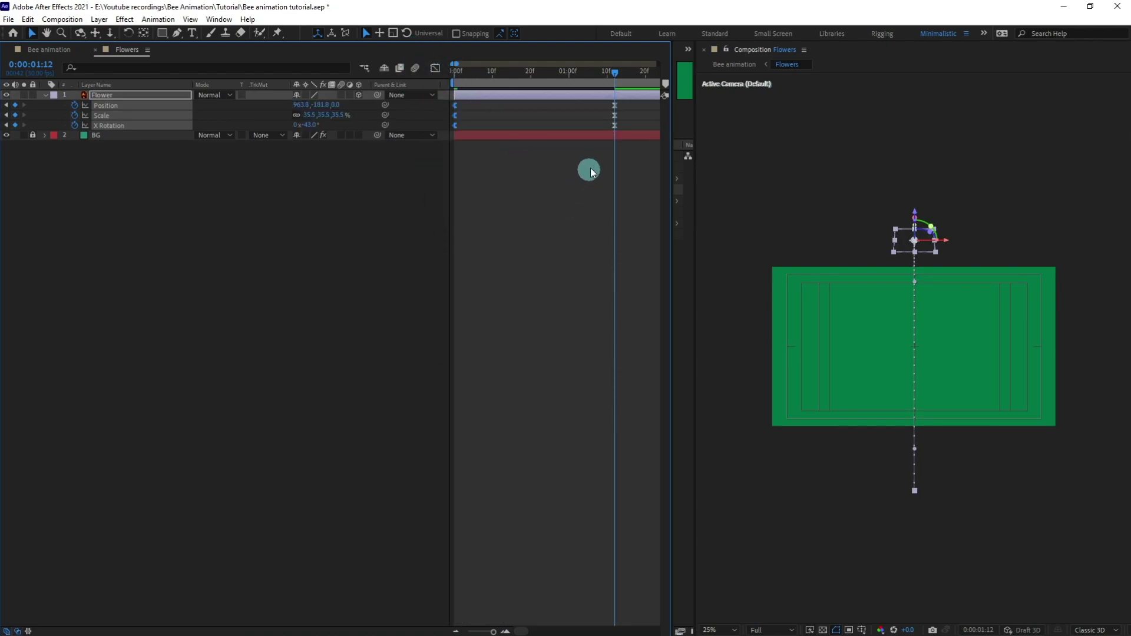
End the work area at 0:00:01:12 and preview the flower animation from the start
{"action": "key", "text": "n"}
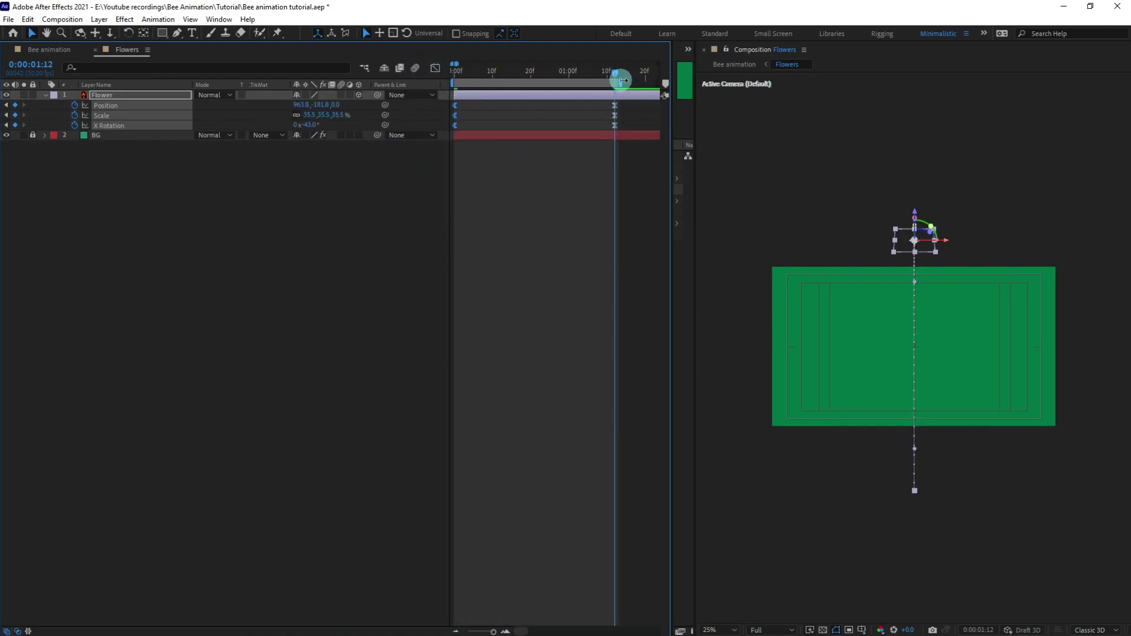
{"action": "left_click_drag", "start_coordinate": [621, 83], "coordinate": [398, 96]}
{"action": "key", "text": "space"}
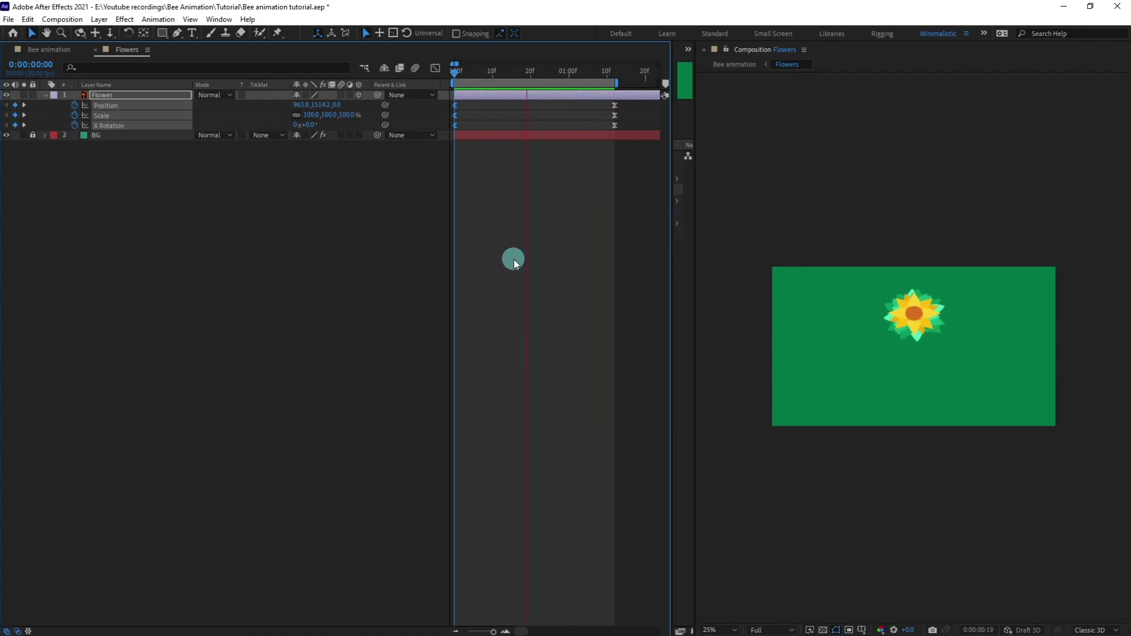
{"action": "key", "text": "space"}
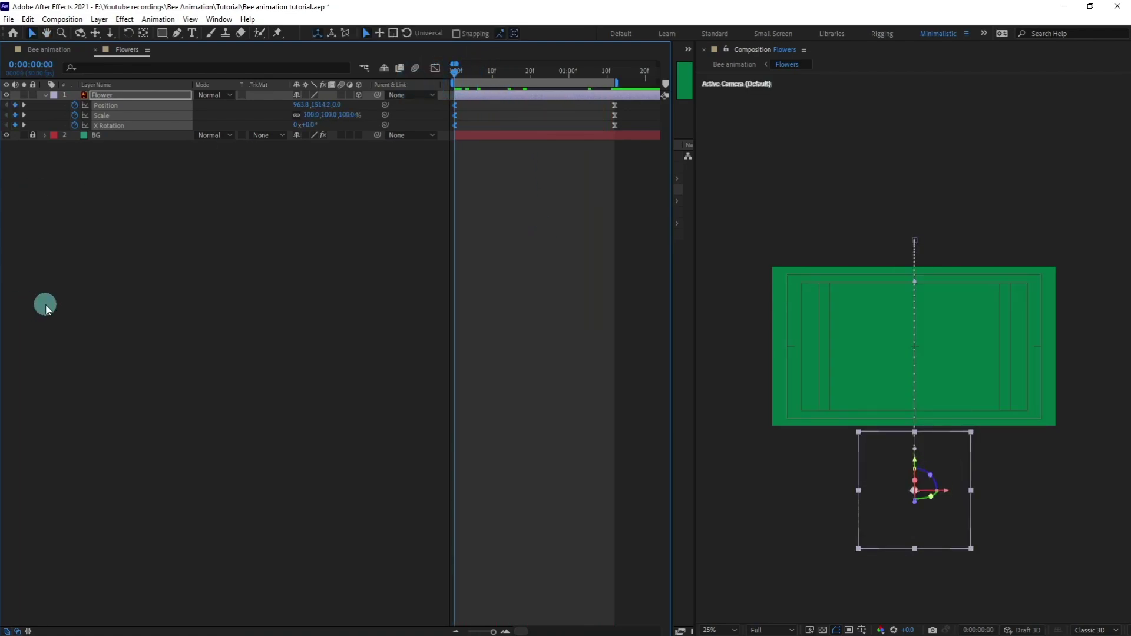
{"action": "left_click", "coordinate": [43, 306]}
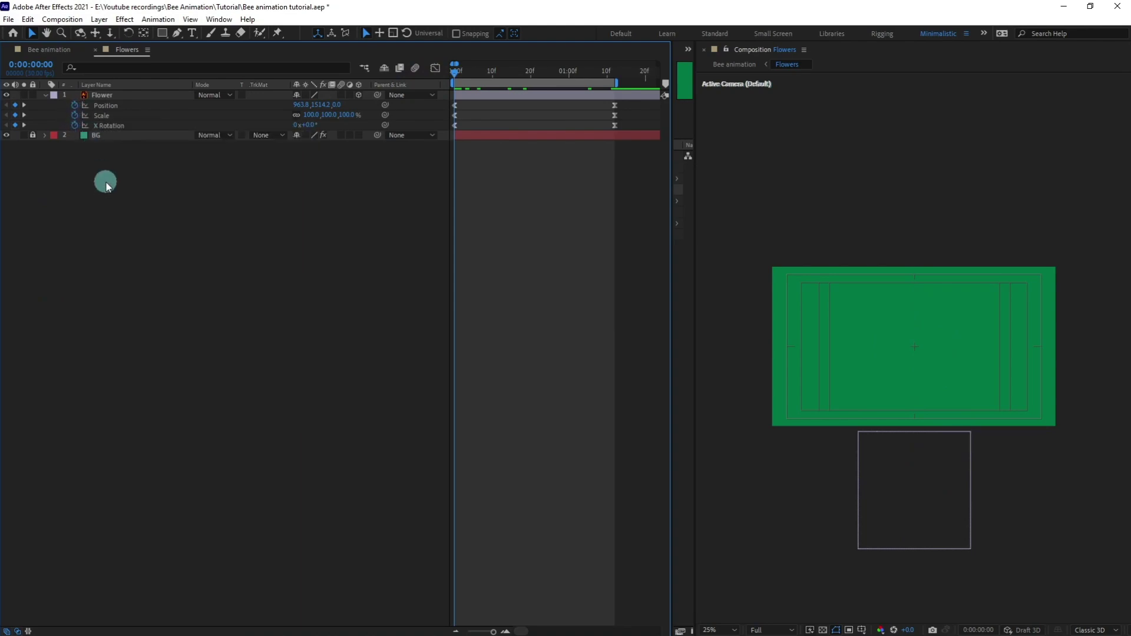
Add the expression loopIn()+loopOut()-value; to the Flower layer's X Rotation
{"action": "left_click", "coordinate": [75, 127], "text": "alt"}
{"action": "type", "text": "l"}
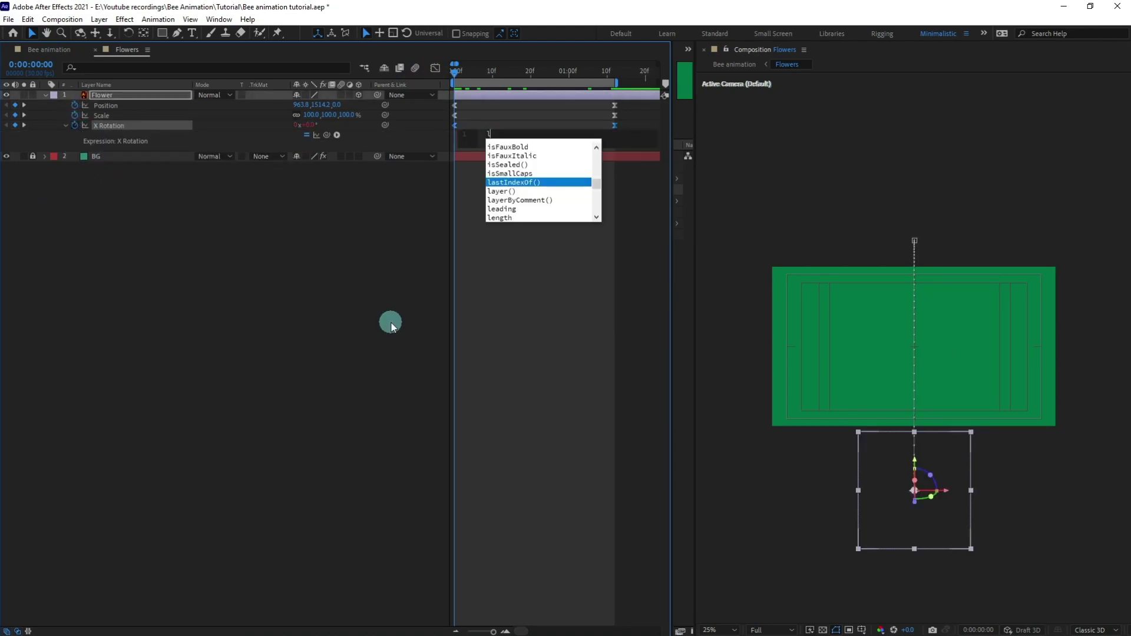
{"action": "type", "text": "oopIn()+loopOut()-valu"}
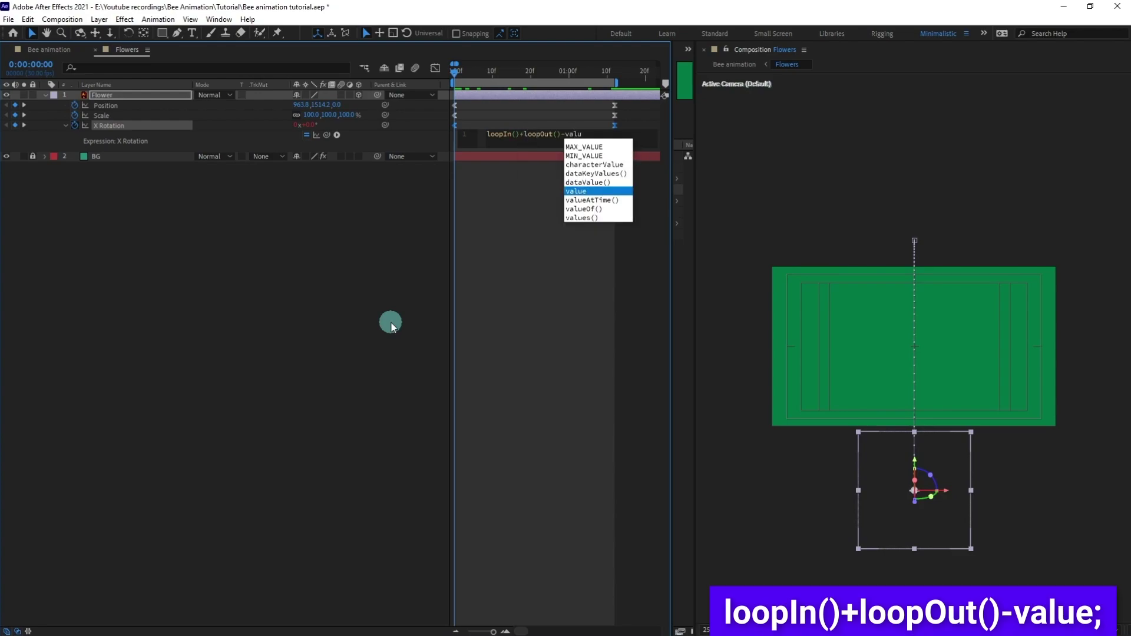
{"action": "type", "text": "e;"}
{"action": "left_click", "coordinate": [278, 278]}
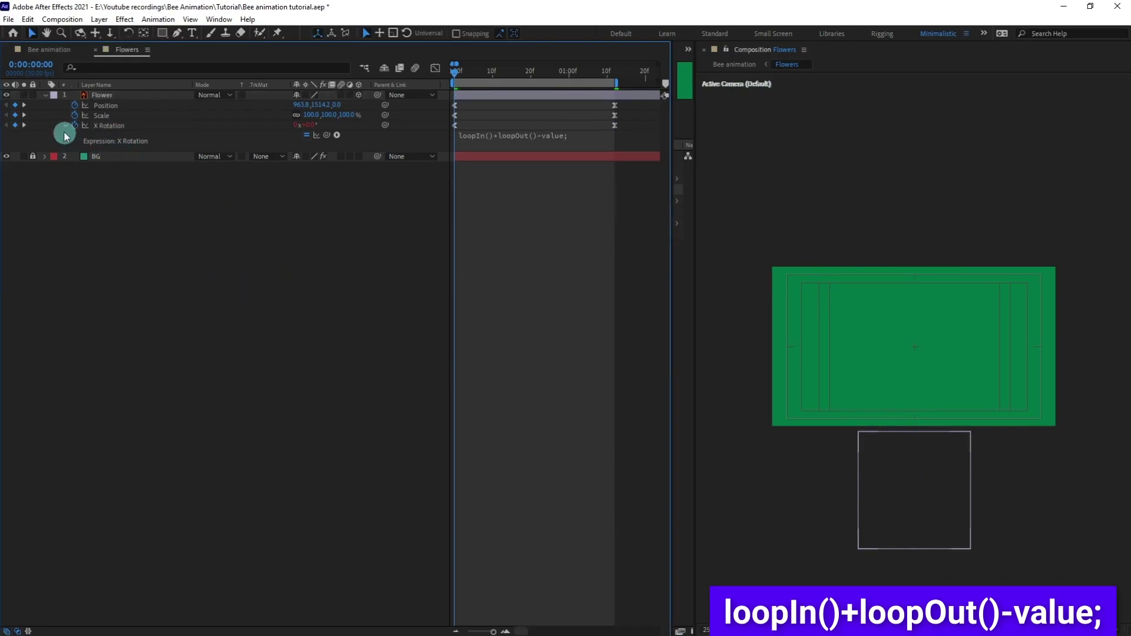
Apply the expression loopIn()+loopOut()-value; to the Flower layer's Scale and Position as well
{"action": "left_click", "coordinate": [75, 115], "text": "alt"}
{"action": "type", "text": "loopIn()+loopOut()-value;"}
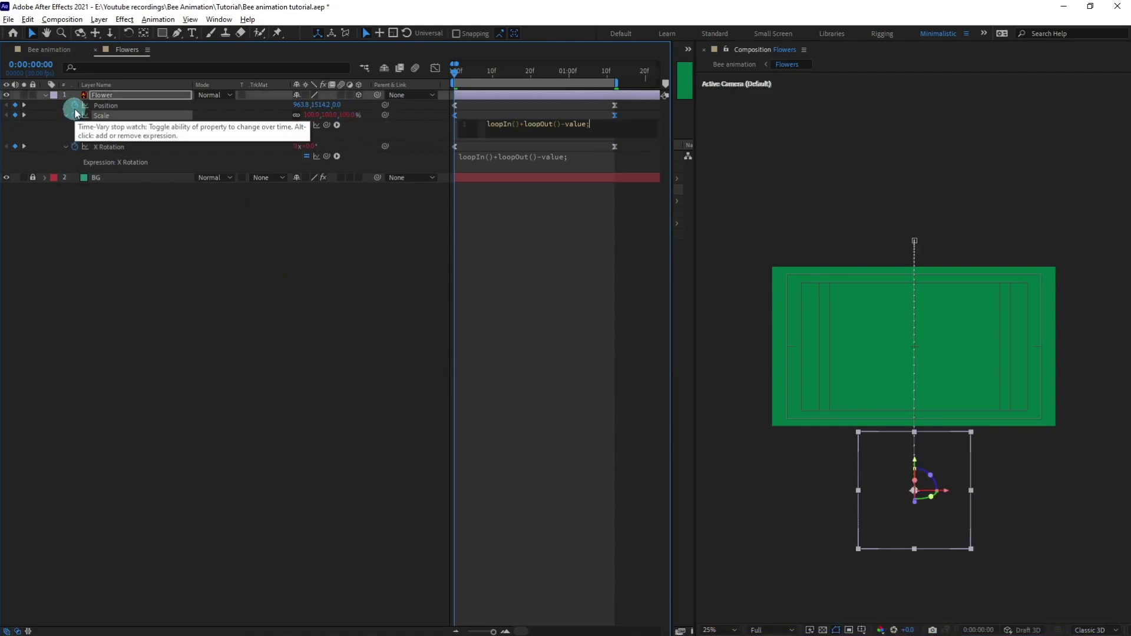
{"action": "left_click", "coordinate": [74, 105], "text": "alt"}
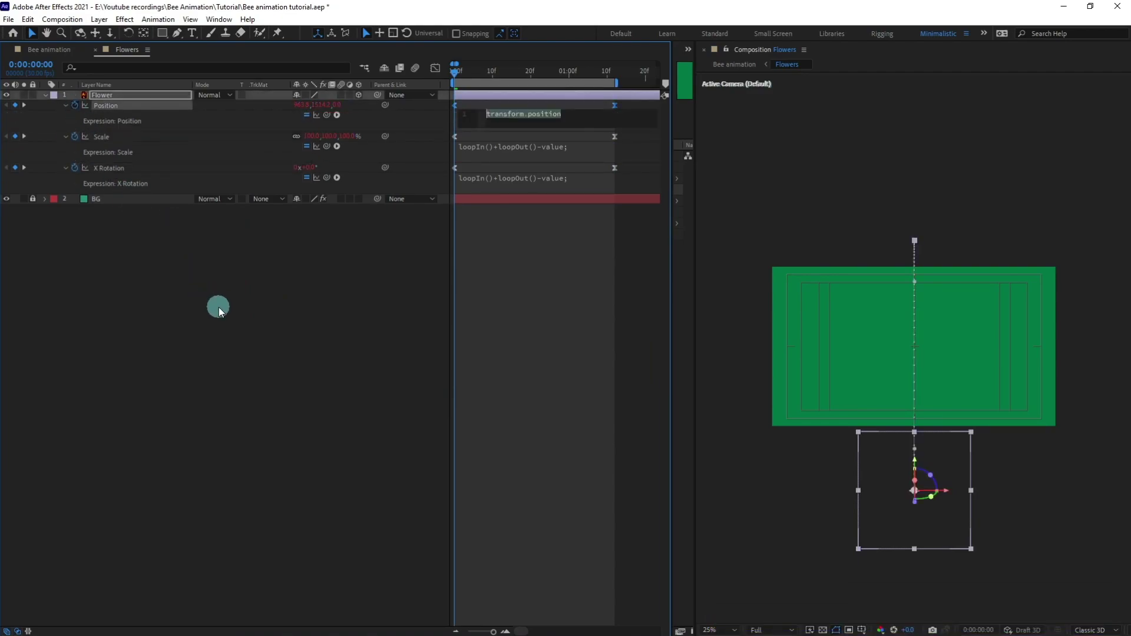
{"action": "type", "text": "loopIn()+loopOut()-value;"}
{"action": "left_click", "coordinate": [457, 72]}
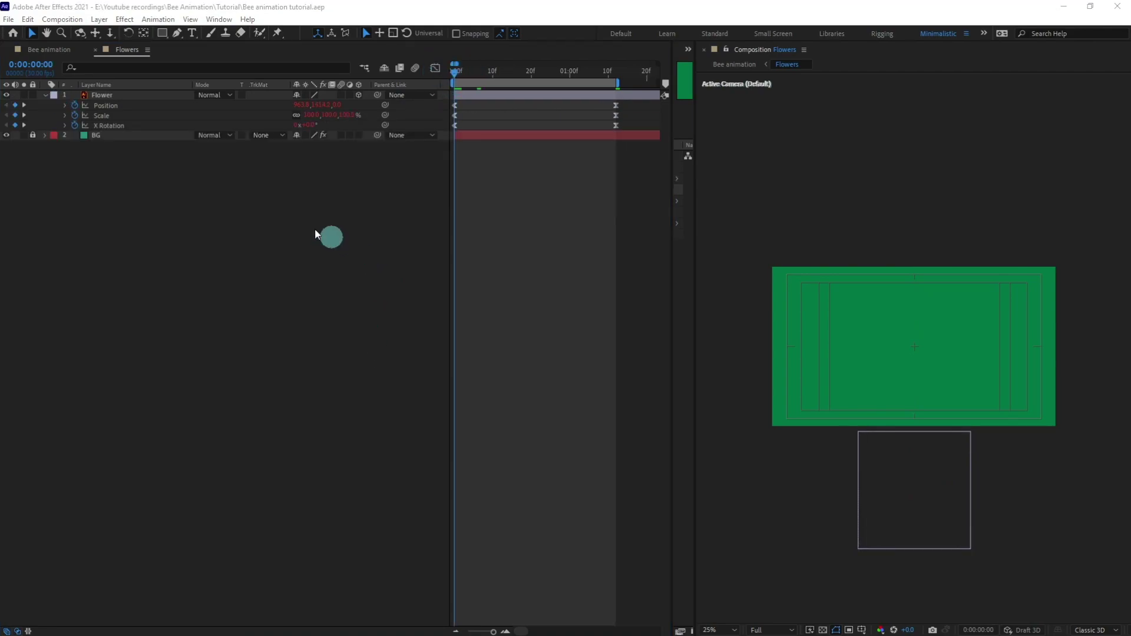
Change the Flower layer's label colour to Red
{"action": "left_click", "coordinate": [56, 97]}
{"action": "left_click", "coordinate": [54, 96]}
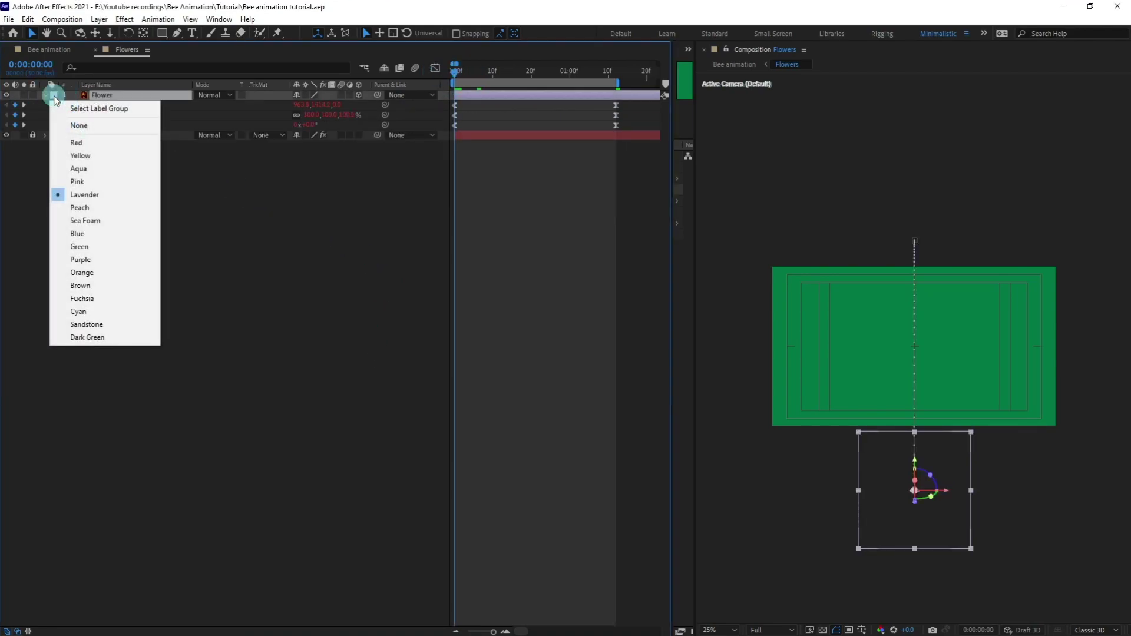
{"action": "left_click", "coordinate": [92, 144]}
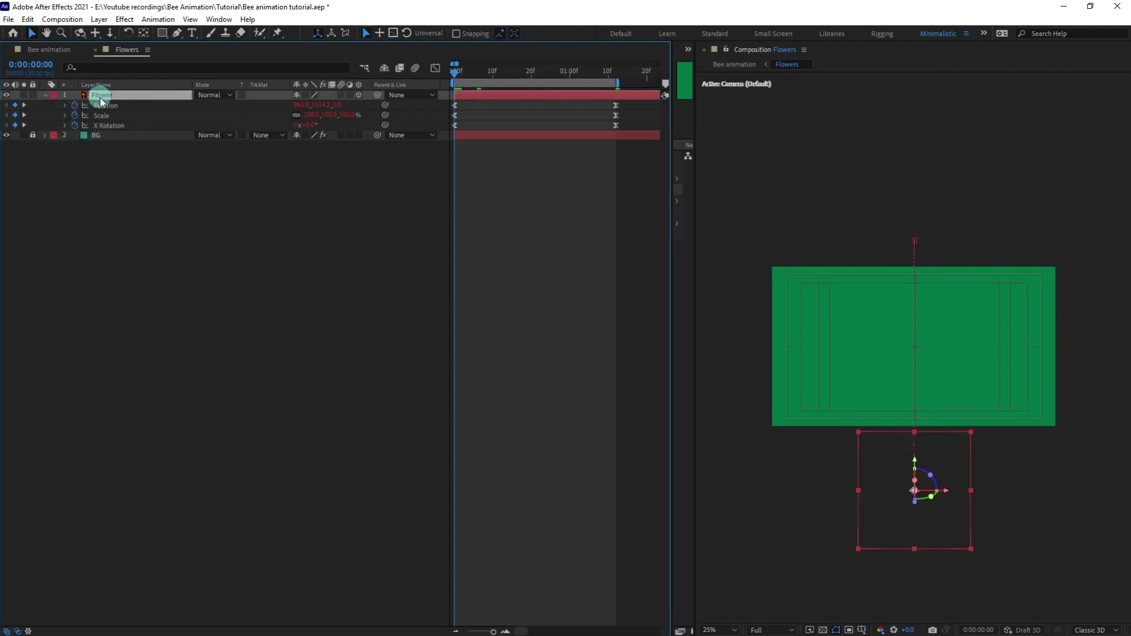
Duplicate the Flower layer, place the copy just above BG and give it a Yellow label
{"action": "key", "text": "ctrl+d"}
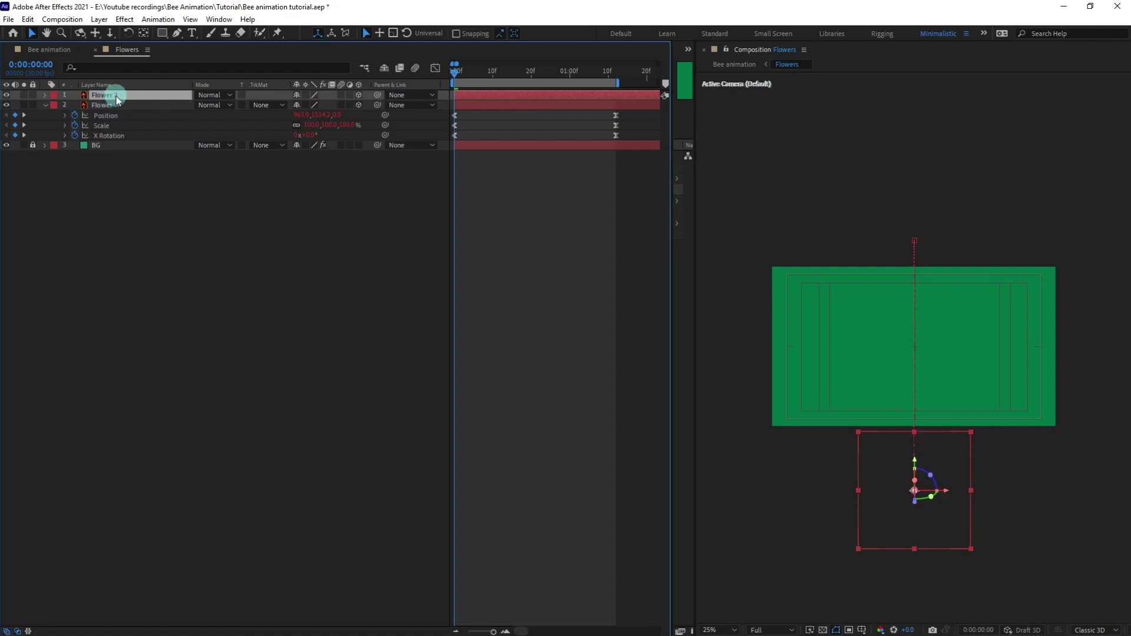
{"action": "left_click_drag", "start_coordinate": [115, 95], "coordinate": [123, 133]}
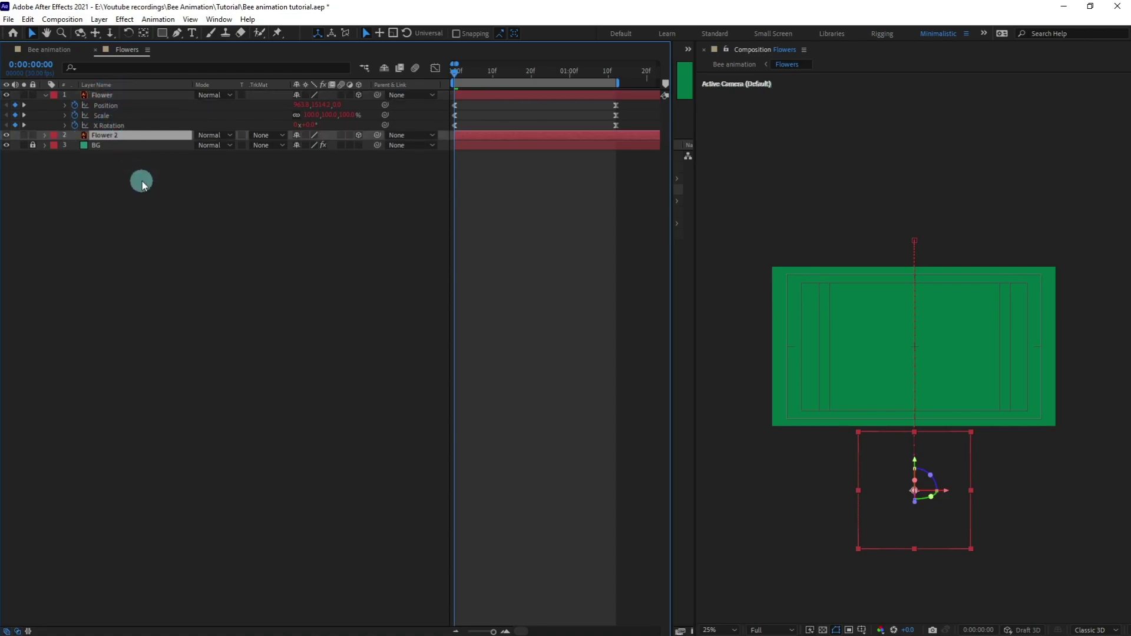
{"action": "left_click", "coordinate": [59, 135]}
{"action": "left_click", "coordinate": [80, 195]}
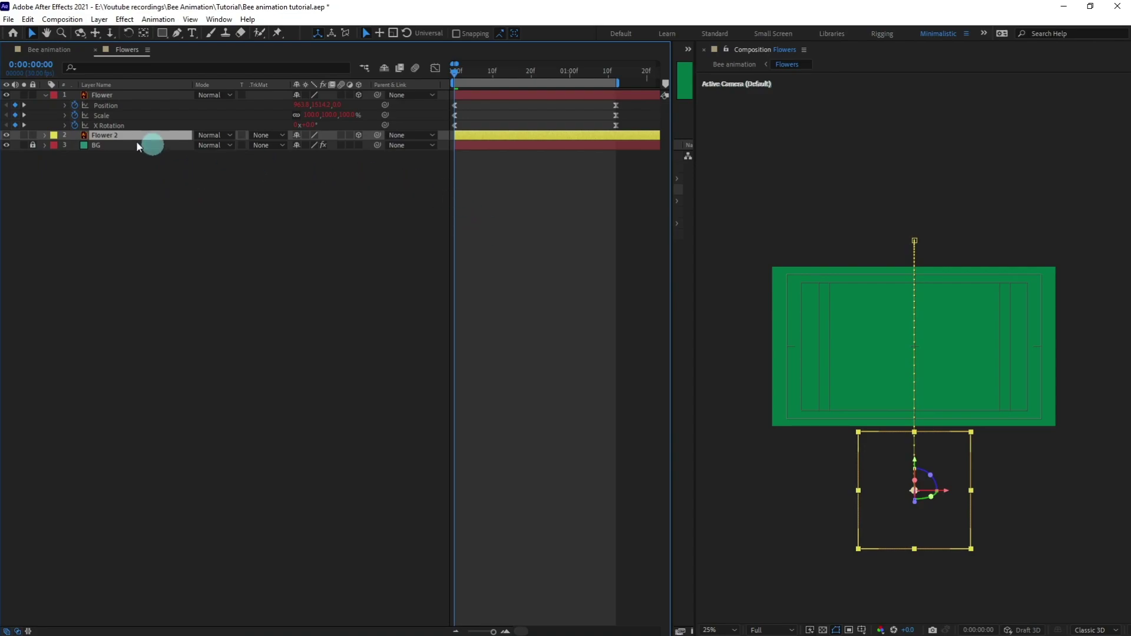
Reveal Flower 2's keyframed properties and nudge both its Position keyframes right to about X 1017
{"action": "left_click", "coordinate": [103, 95]}
{"action": "left_click", "coordinate": [105, 136]}
{"action": "key", "text": "u"}
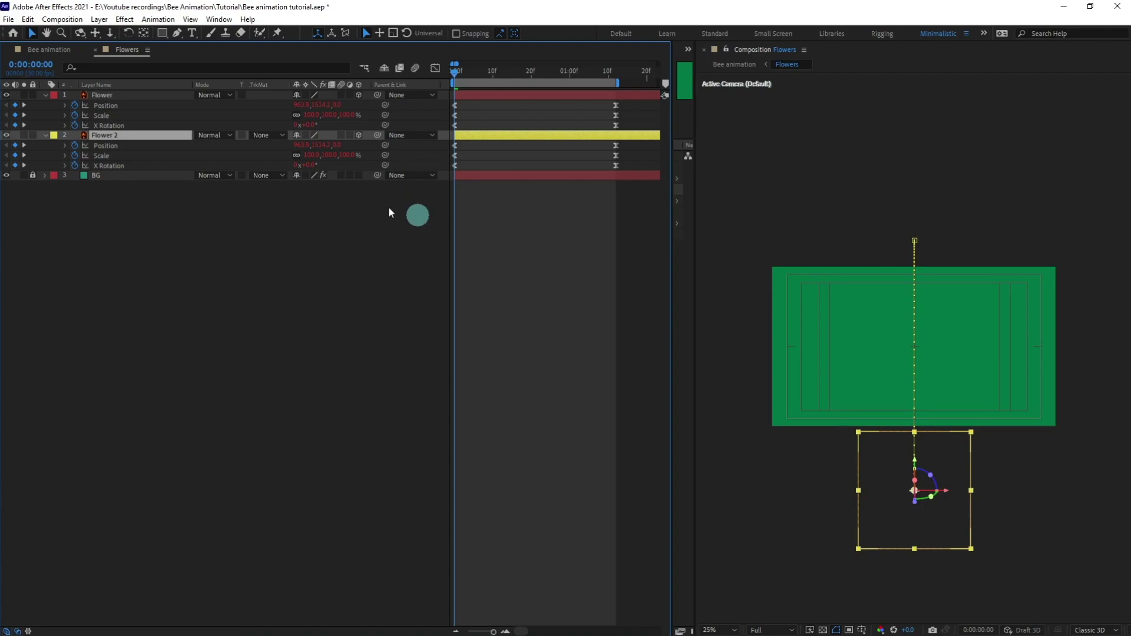
{"action": "left_click", "coordinate": [502, 148]}
{"action": "left_click", "coordinate": [489, 136]}
{"action": "left_click_drag", "start_coordinate": [628, 142], "coordinate": [438, 143]}
{"action": "key", "text": "Right"}
{"action": "key", "text": "Right"}
{"action": "key", "text": "Right"}
{"action": "key", "text": "Right"}
{"action": "key", "text": "Right"}
{"action": "key", "text": "Right"}
{"action": "key", "text": "Right"}
{"action": "key", "text": "Right"}
{"action": "key", "text": "Right"}
{"action": "key", "text": "Right"}
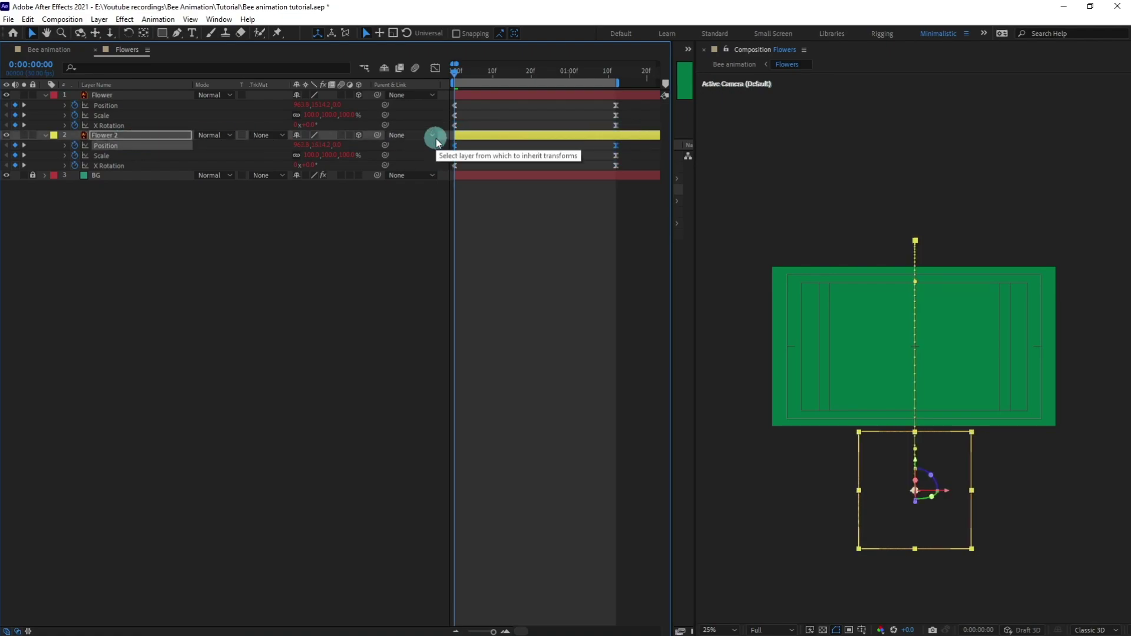
{"action": "key", "text": "shift+Right"}
{"action": "key", "text": "shift+Right"}
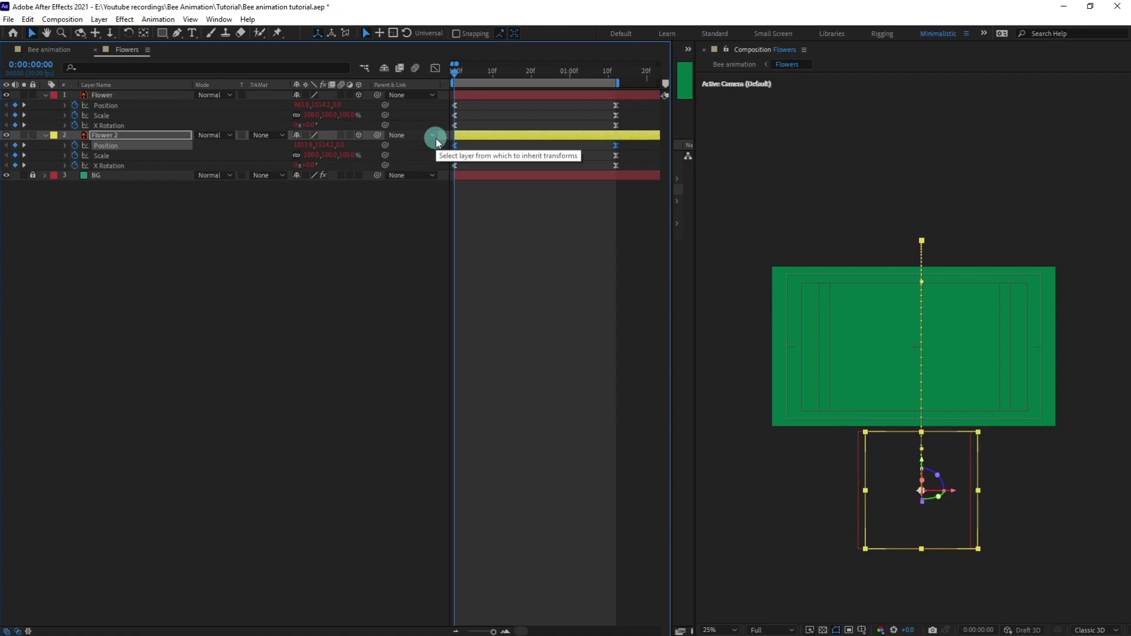
{"action": "left_click", "coordinate": [506, 241]}
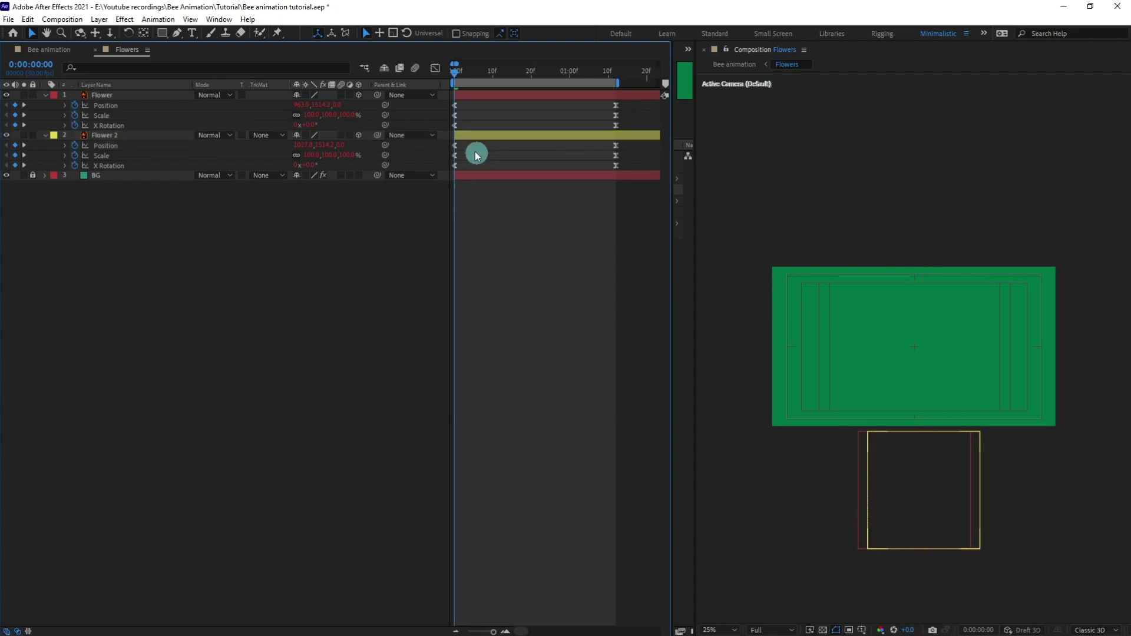
Move only Flower 2's start Position keyframe right to about X 1517 and scrub through the motion
{"action": "left_click", "coordinate": [464, 144]}
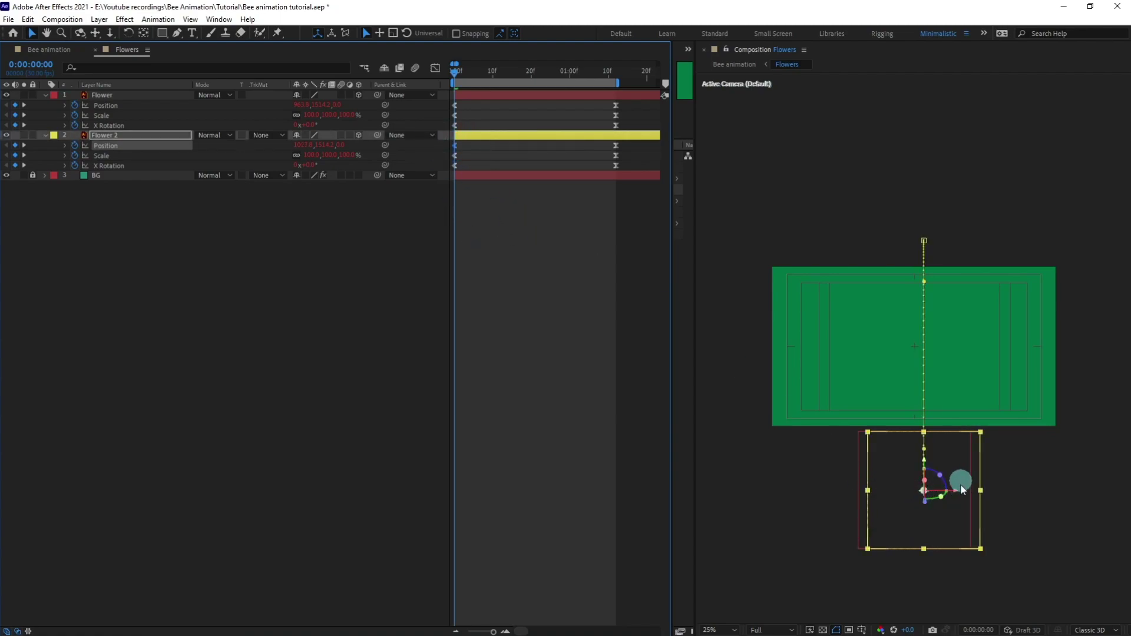
{"action": "left_click_drag", "start_coordinate": [956, 493], "coordinate": [1027, 500]}
{"action": "left_click_drag", "start_coordinate": [454, 69], "coordinate": [285, 185]}
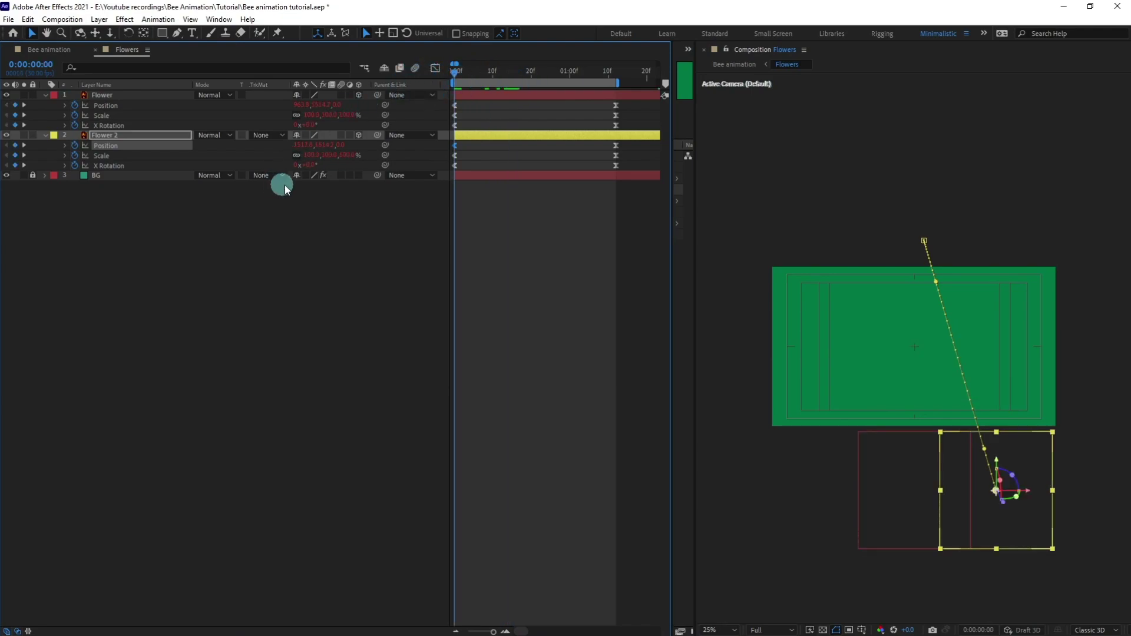
Nudge Flower 2's path further right, bringing its start Position keyframe to about X 1713 beside the first flower
{"action": "key", "text": "Right"}
{"action": "key", "text": "Right"}
{"action": "key", "text": "Right"}
{"action": "key", "text": "Right"}
{"action": "key", "text": "Right"}
{"action": "key", "text": "Right"}
{"action": "key", "text": "Right"}
{"action": "key", "text": "Right"}
{"action": "key", "text": "Right"}
{"action": "key", "text": "Right"}
{"action": "key", "text": "Right"}
{"action": "key", "text": "Right"}
{"action": "key", "text": "Right"}
{"action": "key", "text": "Right"}
{"action": "key", "text": "Right"}
{"action": "left_click_drag", "start_coordinate": [461, 75], "coordinate": [395, 76]}
{"action": "left_click", "coordinate": [146, 134]}
{"action": "key", "text": "shift+Right"}
{"action": "key", "text": "shift+Right"}
{"action": "key", "text": "shift+Right"}
{"action": "key", "text": "shift+Right"}
{"action": "key", "text": "shift+Right"}
{"action": "key", "text": "shift+Right"}
{"action": "key", "text": "shift+Right"}
{"action": "key", "text": "shift+Right"}
{"action": "key", "text": "shift+Right"}
{"action": "key", "text": "shift+Right"}
{"action": "key", "text": "shift+Right"}
{"action": "key", "text": "shift+Right"}
{"action": "key", "text": "shift+Right"}
{"action": "key", "text": "shift+Right"}
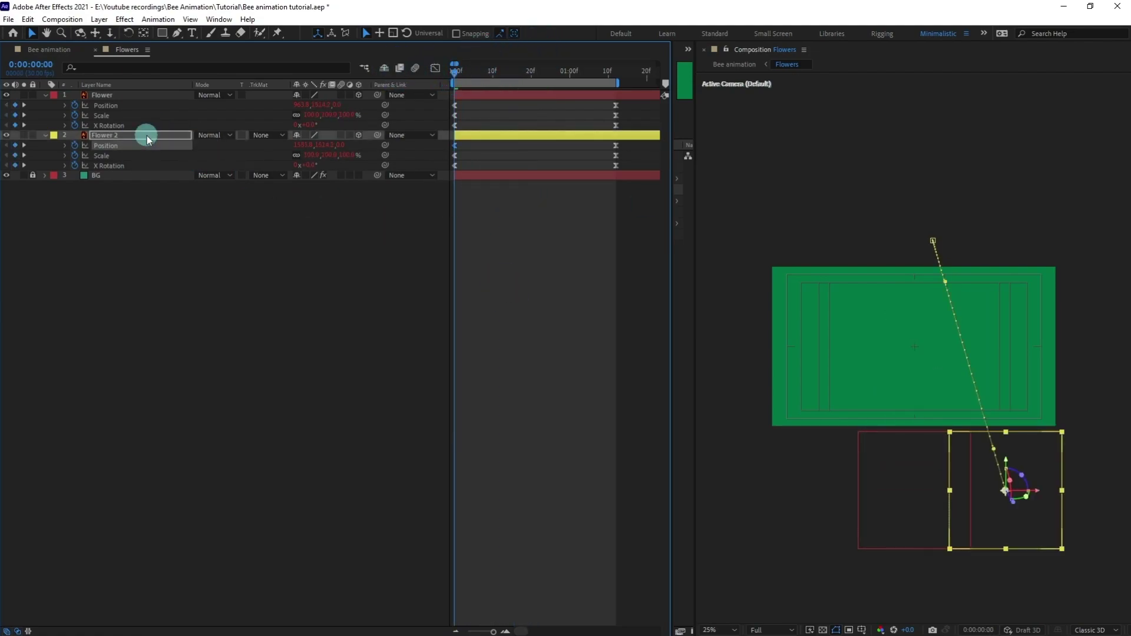
Shift Flower 2's end Position keyframe at 0:00:01:12 right to about X 1140 and preview both flowers from the start
{"action": "key", "text": "k"}
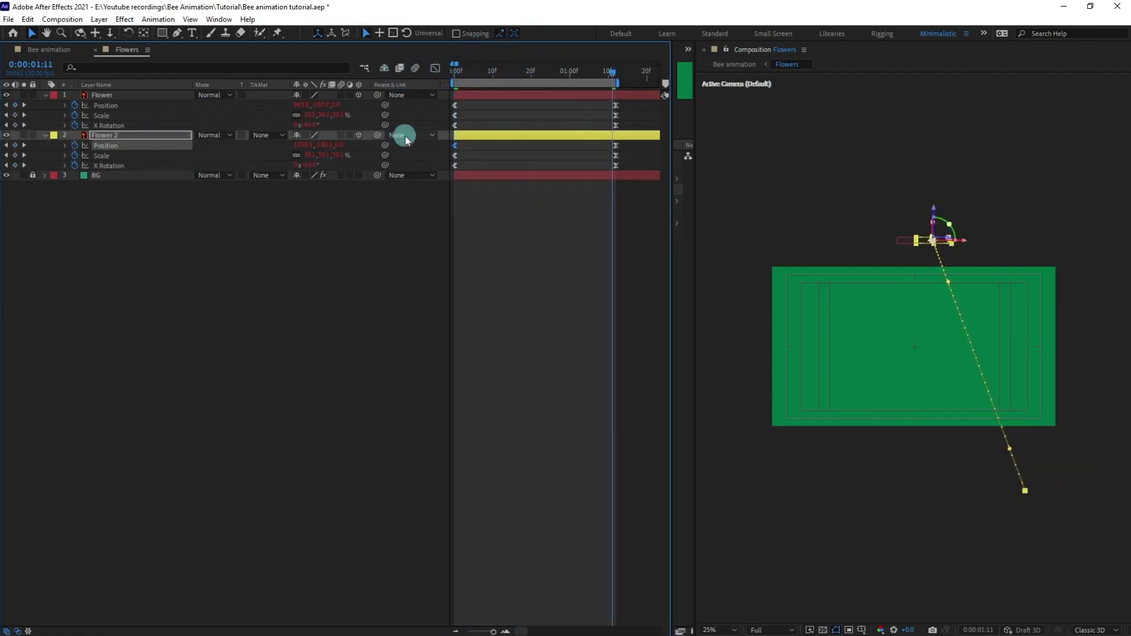
{"action": "scroll", "coordinate": [1002, 200], "scroll_direction": "up", "scroll_amount": 2}
{"action": "key", "text": "shift+Right"}
{"action": "key", "text": "shift+Right"}
{"action": "key", "text": "shift+Right"}
{"action": "key", "text": "shift+Right"}
{"action": "key", "text": "shift+Right"}
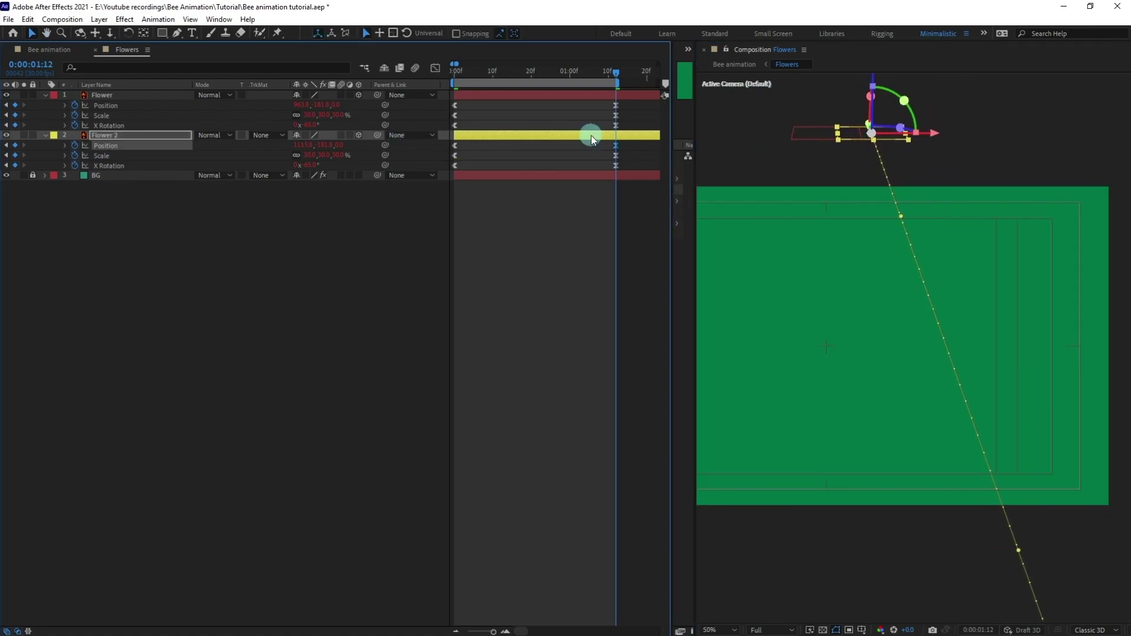
{"action": "key", "text": "comma"}
{"action": "left_click_drag", "start_coordinate": [463, 74], "coordinate": [440, 77]}
{"action": "key", "text": "space"}
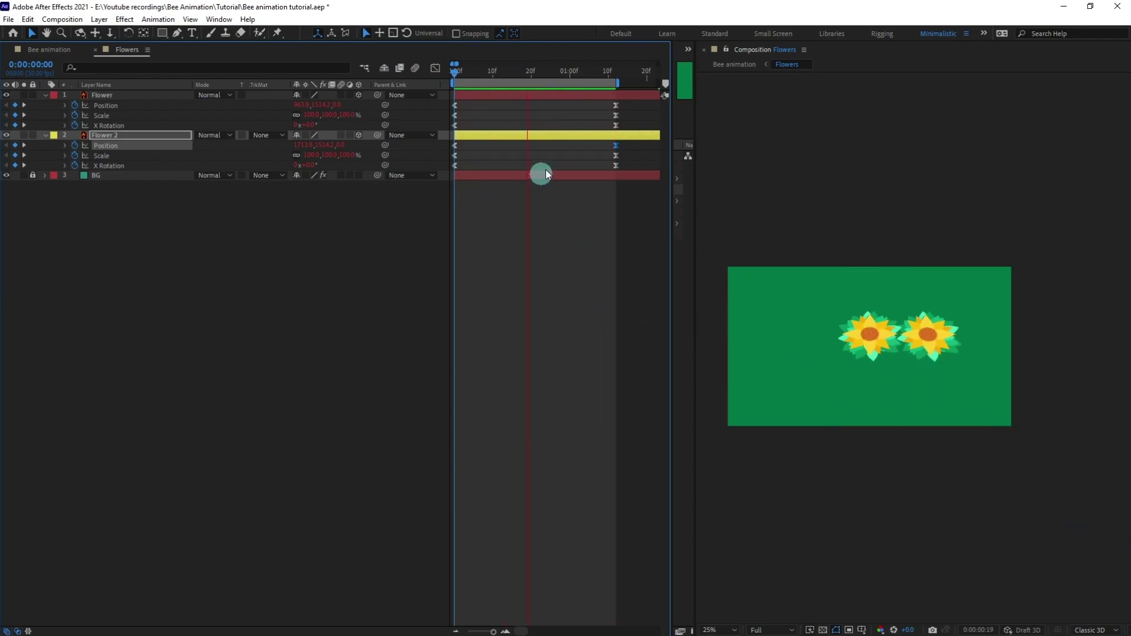
{"action": "left_click_drag", "start_coordinate": [463, 70], "coordinate": [431, 71]}
{"action": "left_click", "coordinate": [428, 265]}
Duplicate Flower 2, move the copy directly above BG and give it an Aqua label
{"action": "left_click", "coordinate": [122, 136]}
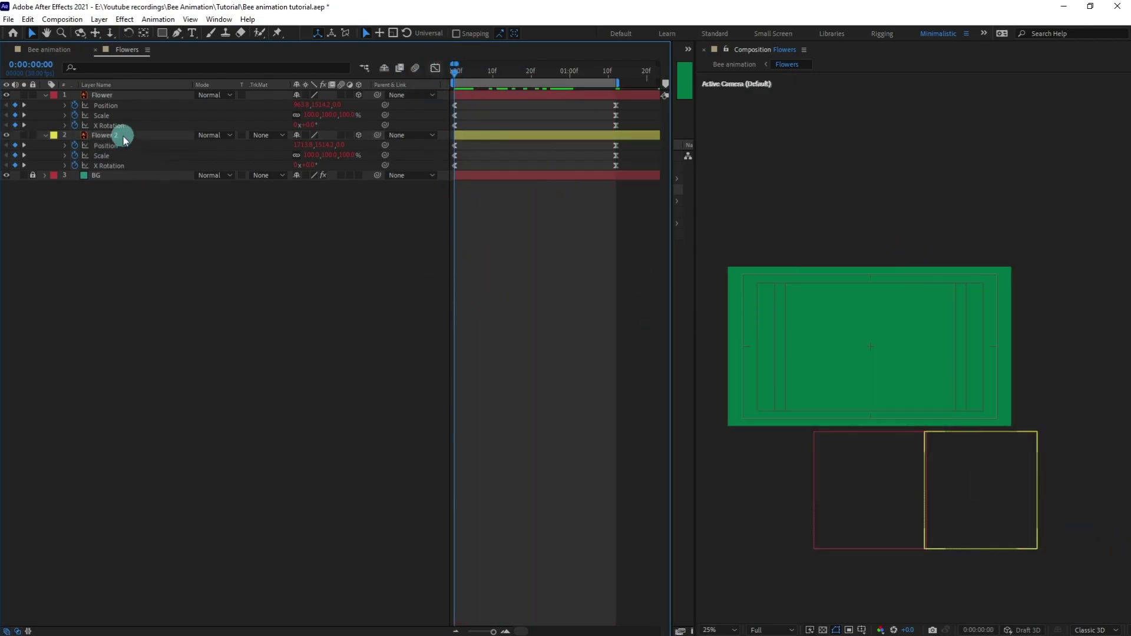
{"action": "key", "text": "ctrl+d"}
{"action": "left_click", "coordinate": [131, 140]}
{"action": "left_click_drag", "start_coordinate": [131, 141], "coordinate": [128, 178]}
{"action": "left_click", "coordinate": [54, 176]}
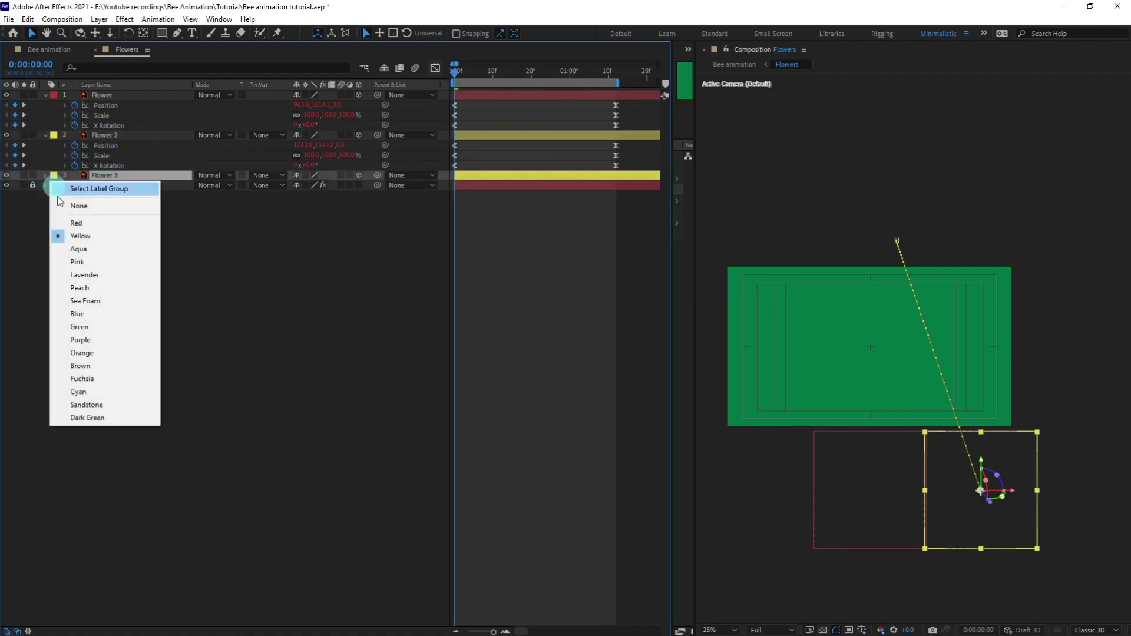
{"action": "left_click", "coordinate": [79, 249]}
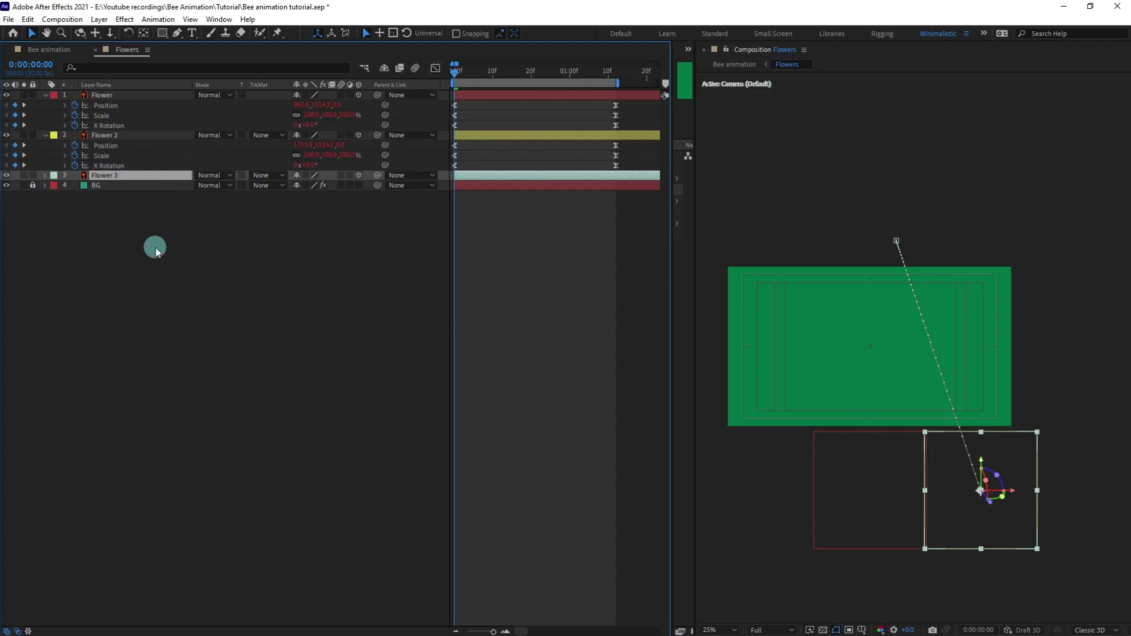
Reveal Flower 3's keyframed properties and nudge both its Position keyframes to the right
{"action": "key", "text": "u"}
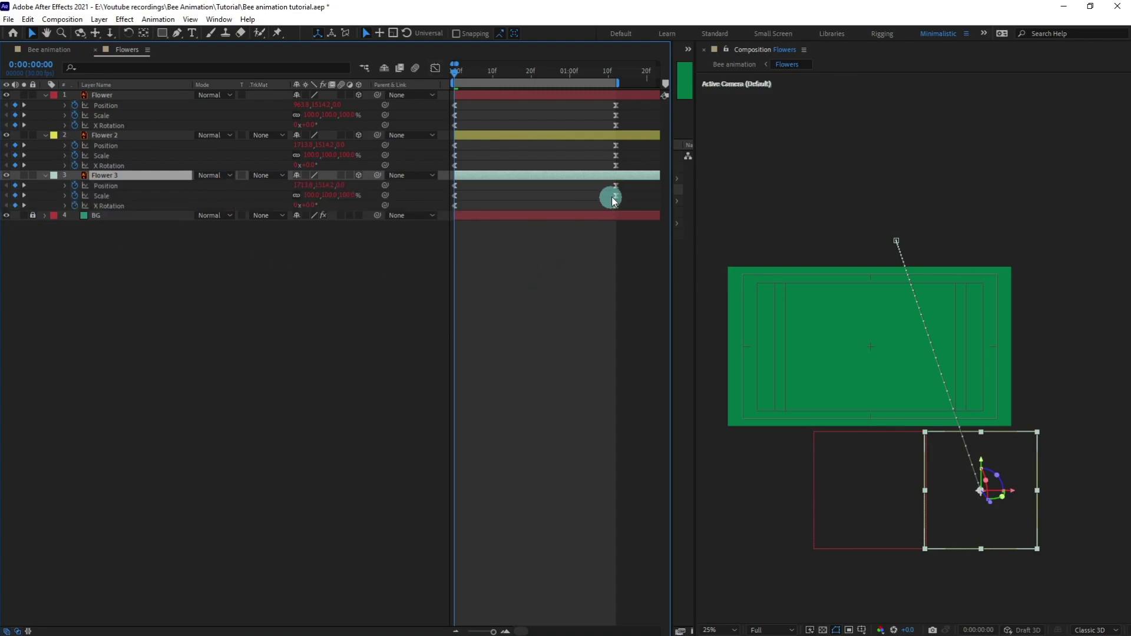
{"action": "left_click_drag", "start_coordinate": [624, 185], "coordinate": [436, 190]}
{"action": "key", "text": "Right"}
{"action": "key", "text": "Right"}
{"action": "key", "text": "Right"}
{"action": "key", "text": "Right"}
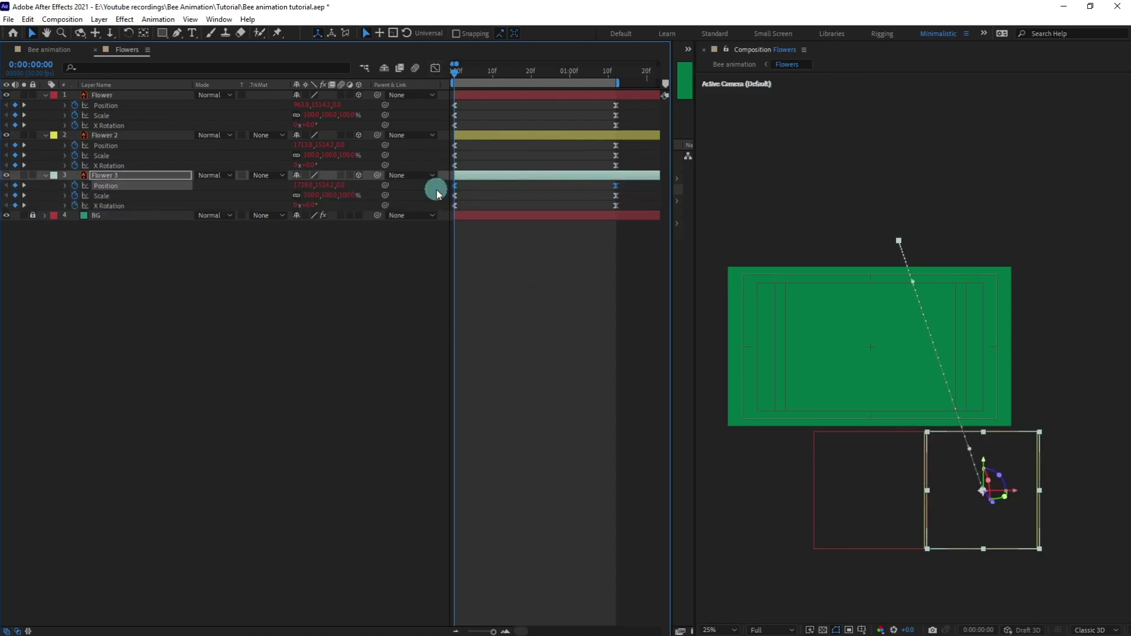
{"action": "key", "text": "Right"}
{"action": "key", "text": "Right"}
{"action": "key", "text": "Right"}
{"action": "key", "text": "Right"}
{"action": "key", "text": "Right"}
{"action": "key", "text": "Right"}
{"action": "key", "text": "Right"}
{"action": "key", "text": "Right"}
{"action": "key", "text": "Right"}
{"action": "key", "text": "Right"}
{"action": "key", "text": "Right"}
{"action": "key", "text": "Right"}
{"action": "key", "text": "Right"}
{"action": "key", "text": "Right"}
{"action": "key", "text": "Right"}
{"action": "key", "text": "Right"}
{"action": "key", "text": "Right"}
{"action": "key", "text": "Right"}
{"action": "key", "text": "Right"}
{"action": "key", "text": "Right"}
Move Flower 3's start Position keyframe right along X to about 2433, beside Flower 2
{"action": "left_click", "coordinate": [489, 190]}
{"action": "left_click", "coordinate": [489, 176]}
{"action": "left_click_drag", "start_coordinate": [1027, 491], "coordinate": [1114, 480]}
Shift Flower 3's end Position keyframe at 0:00:01:12 right to about X 1350 and preview the three flowers
{"action": "key", "text": "k"}
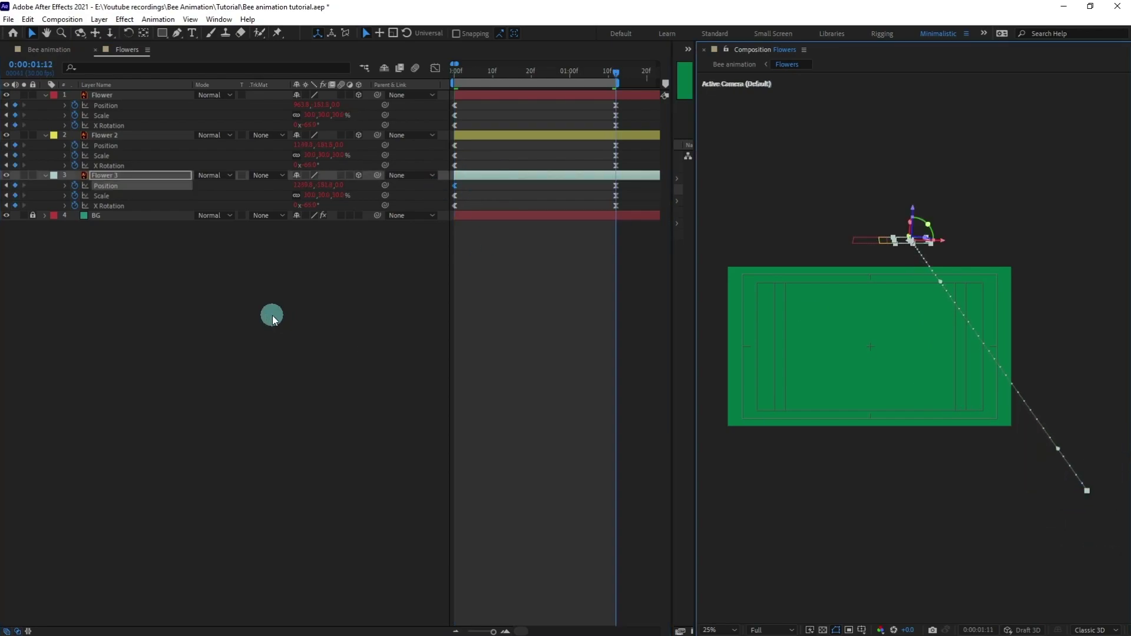
{"action": "scroll", "coordinate": [915, 220], "scroll_direction": "up", "scroll_amount": 2}
{"action": "left_click_drag", "start_coordinate": [975, 132], "coordinate": [1003, 136]}
{"action": "scroll", "coordinate": [1002, 137], "scroll_direction": "down", "scroll_amount": 2}
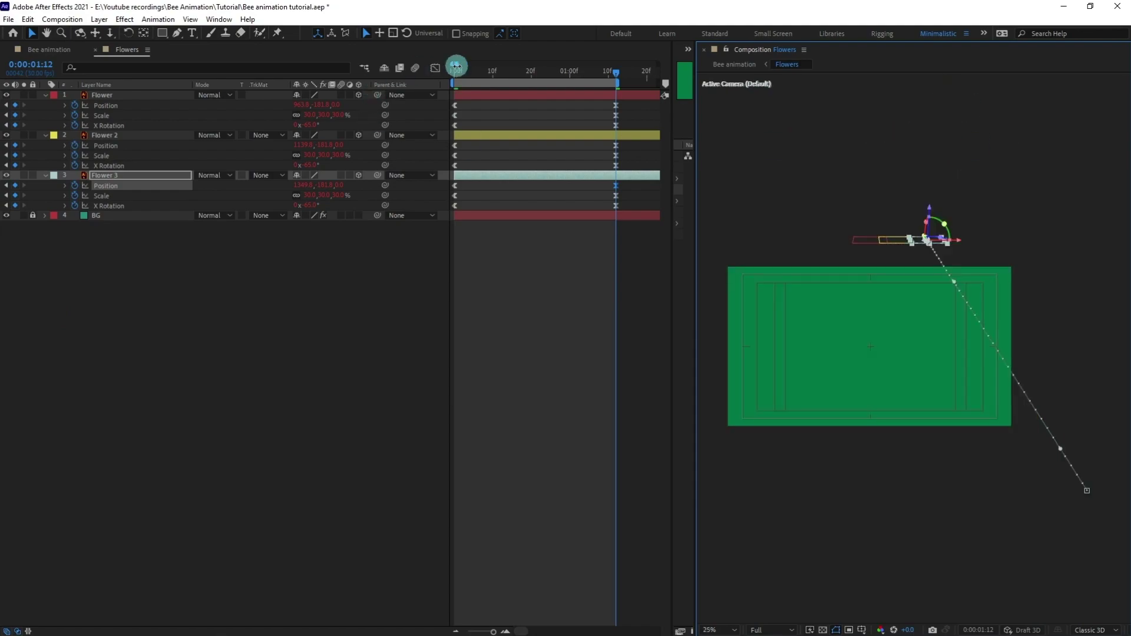
{"action": "left_click", "coordinate": [456, 68]}
{"action": "key", "text": "space"}
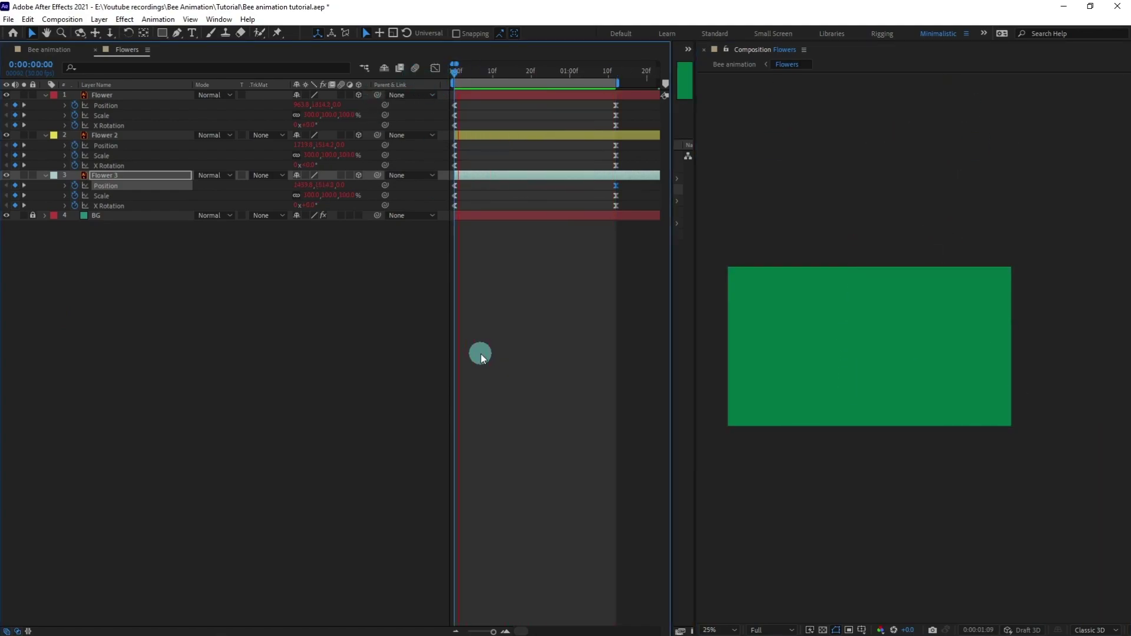
{"action": "key", "text": "space"}
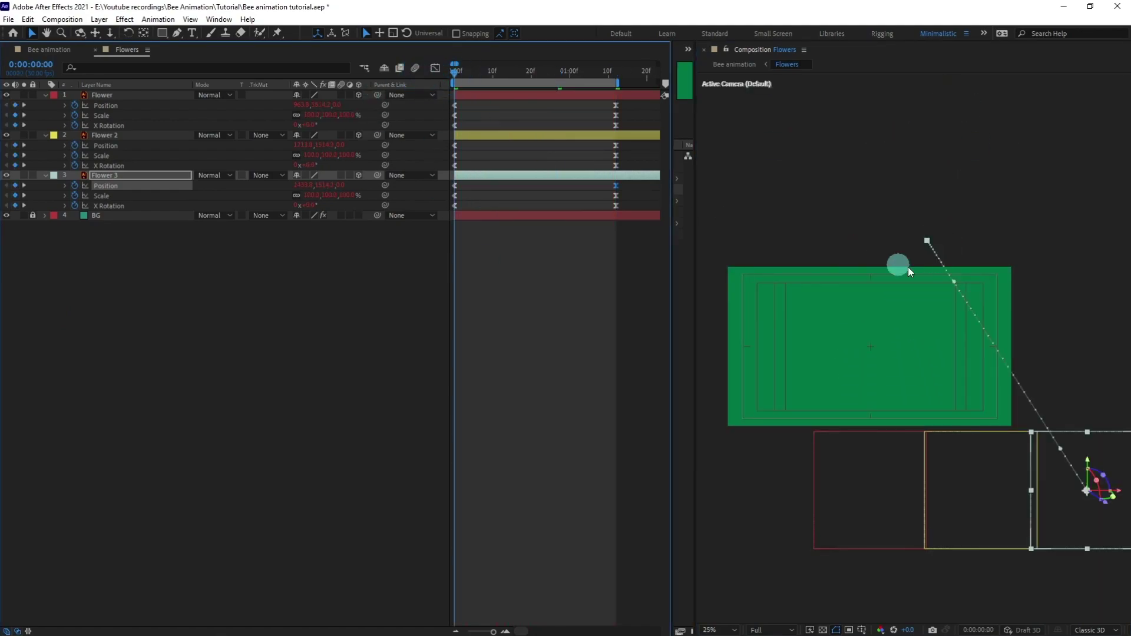
{"action": "key", "text": "comma"}
Duplicate Flower 3, place the copy directly above BG and give it a Pink label
{"action": "left_click", "coordinate": [111, 176]}
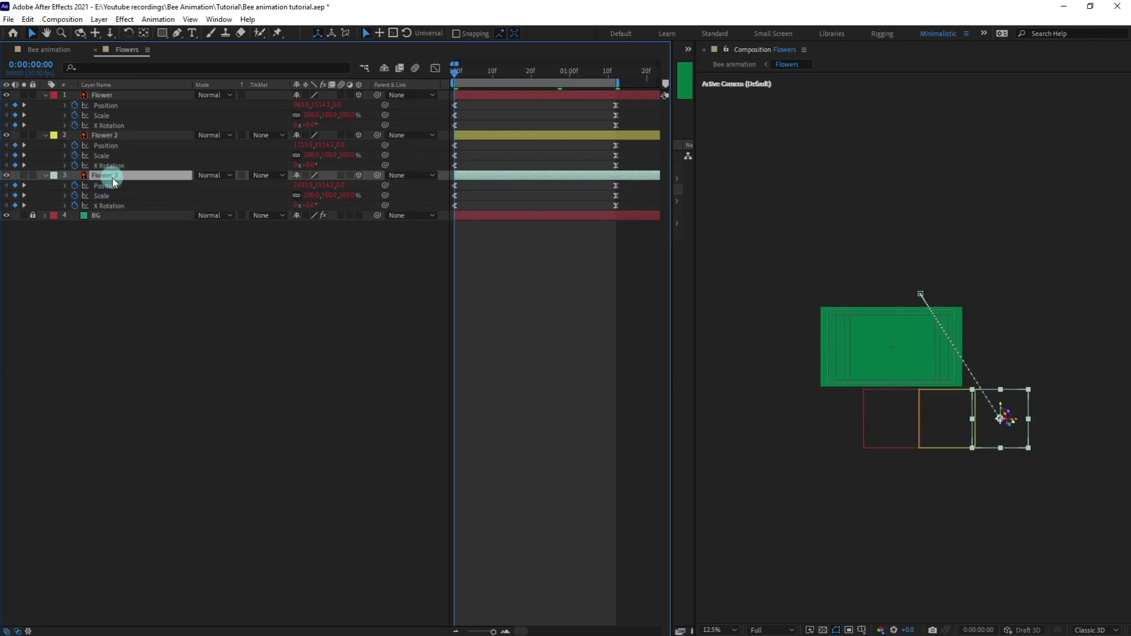
{"action": "key", "text": "ctrl+d"}
{"action": "left_click", "coordinate": [118, 216]}
{"action": "left_click", "coordinate": [53, 216]}
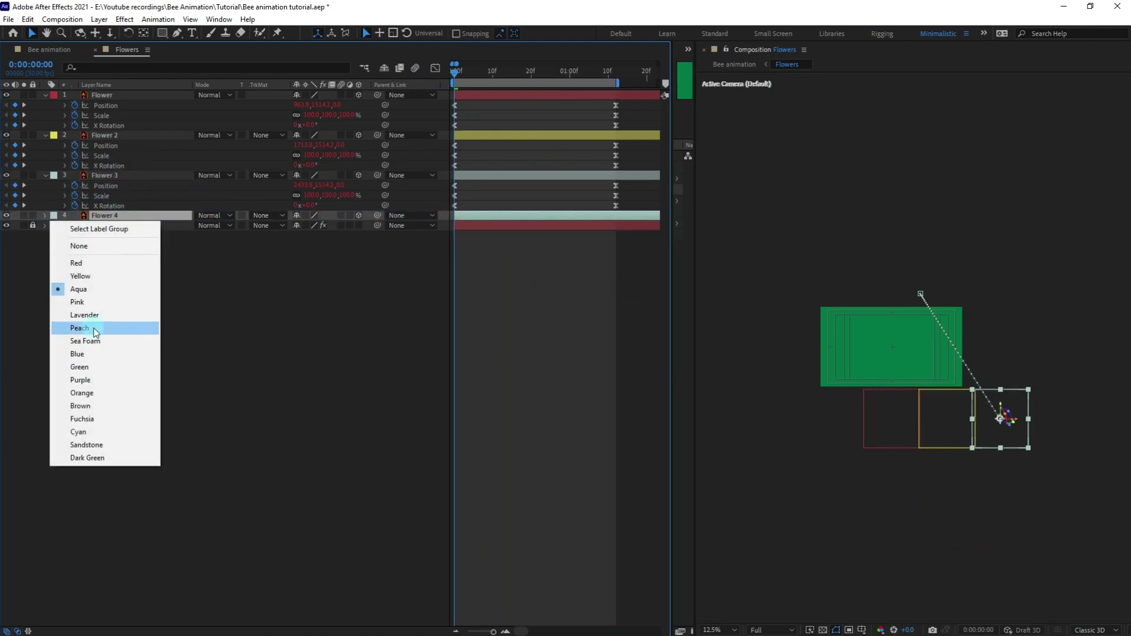
{"action": "left_click", "coordinate": [96, 328]}
Reveal Flower 4's keyframed properties and move its start Position keyframe right to about X 3173, beside Flower 3
{"action": "key", "text": "u"}
{"action": "scroll", "coordinate": [1010, 450], "scroll_direction": "up", "scroll_amount": 1}
{"action": "left_click_drag", "start_coordinate": [1010, 450], "coordinate": [793, 401]}
{"action": "left_click_drag", "start_coordinate": [901, 442], "coordinate": [1008, 446]}
Shift Flower 4's end Position keyframe at 0:00:01:12 right past Flower 3 and preview the row of four flowers
{"action": "left_click_drag", "start_coordinate": [925, 310], "coordinate": [1000, 328]}
{"action": "key", "text": "k"}
{"action": "scroll", "coordinate": [793, 222], "scroll_direction": "up", "scroll_amount": 2}
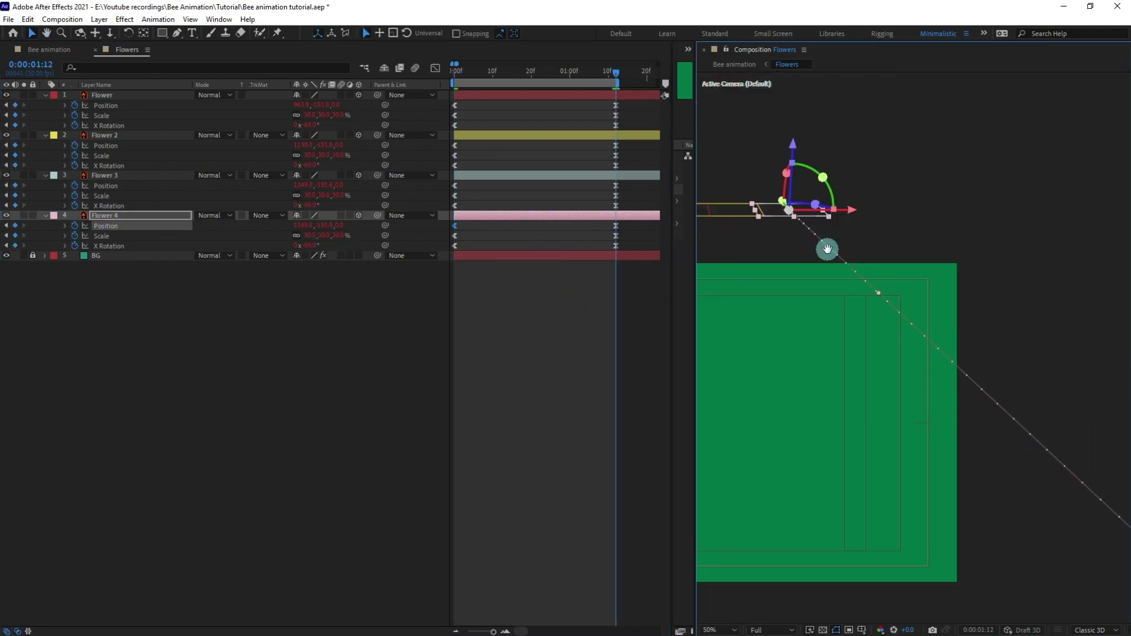
{"action": "left_click_drag", "start_coordinate": [829, 249], "coordinate": [876, 283]}
{"action": "left_click_drag", "start_coordinate": [916, 242], "coordinate": [965, 243]}
{"action": "scroll", "coordinate": [943, 240], "scroll_direction": "down", "scroll_amount": 2}
{"action": "left_click_drag", "start_coordinate": [490, 73], "coordinate": [423, 82]}
{"action": "key", "text": "space"}
{"action": "scroll", "coordinate": [997, 209], "scroll_direction": "down", "scroll_amount": 1}
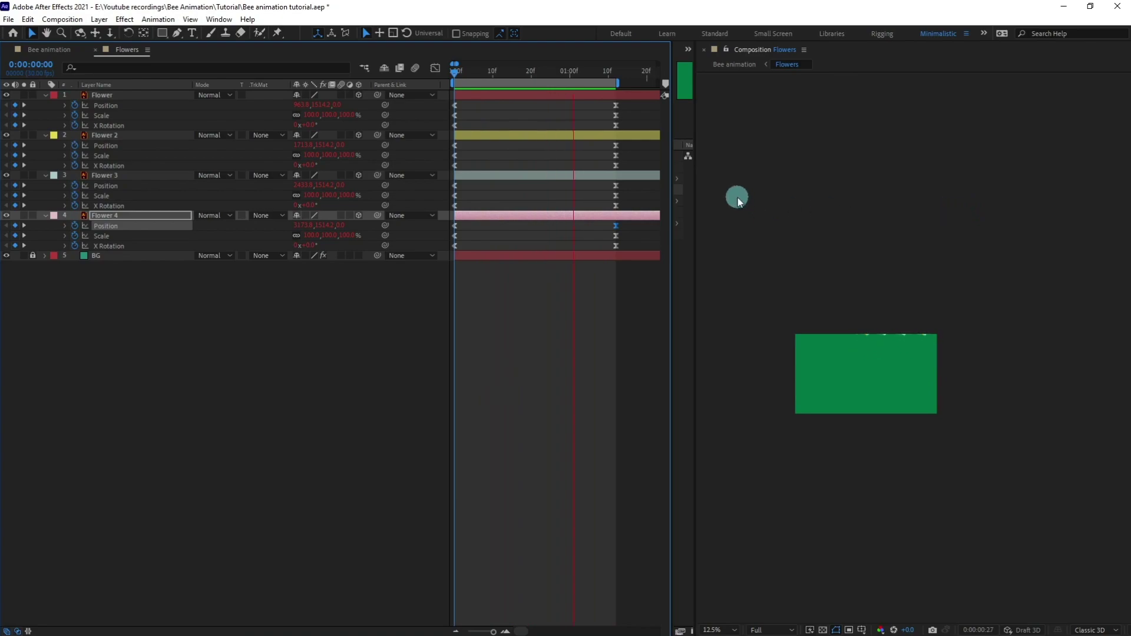
{"action": "key", "text": "space"}
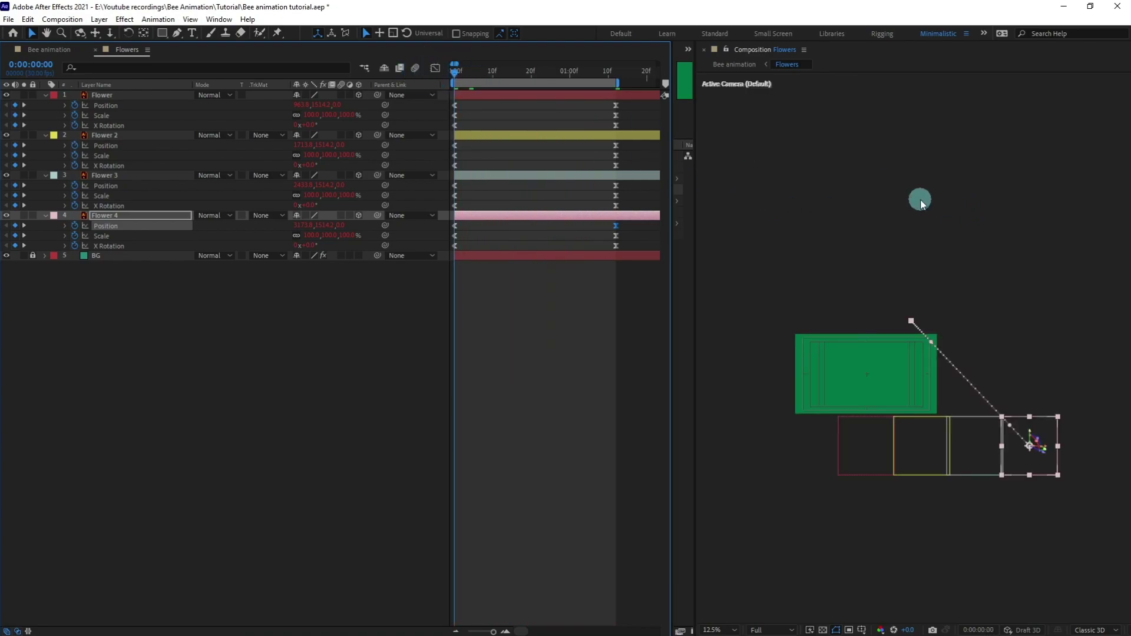
Duplicate the first Flower layer, place the copy directly above BG and give it a Lavender label
{"action": "left_click", "coordinate": [322, 303]}
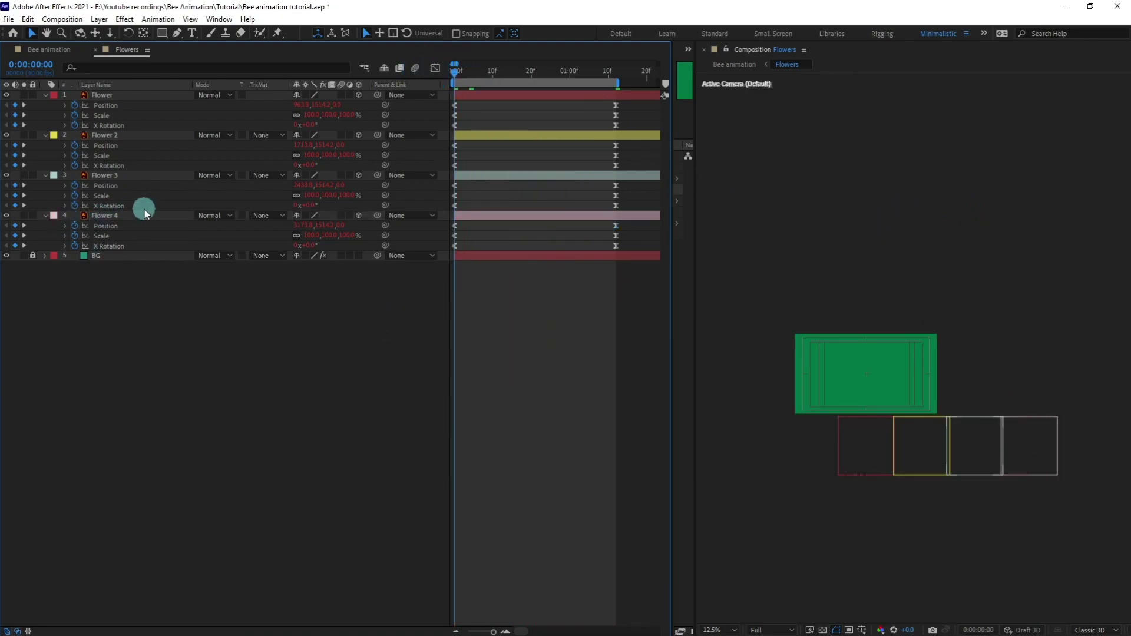
{"action": "left_click", "coordinate": [122, 95]}
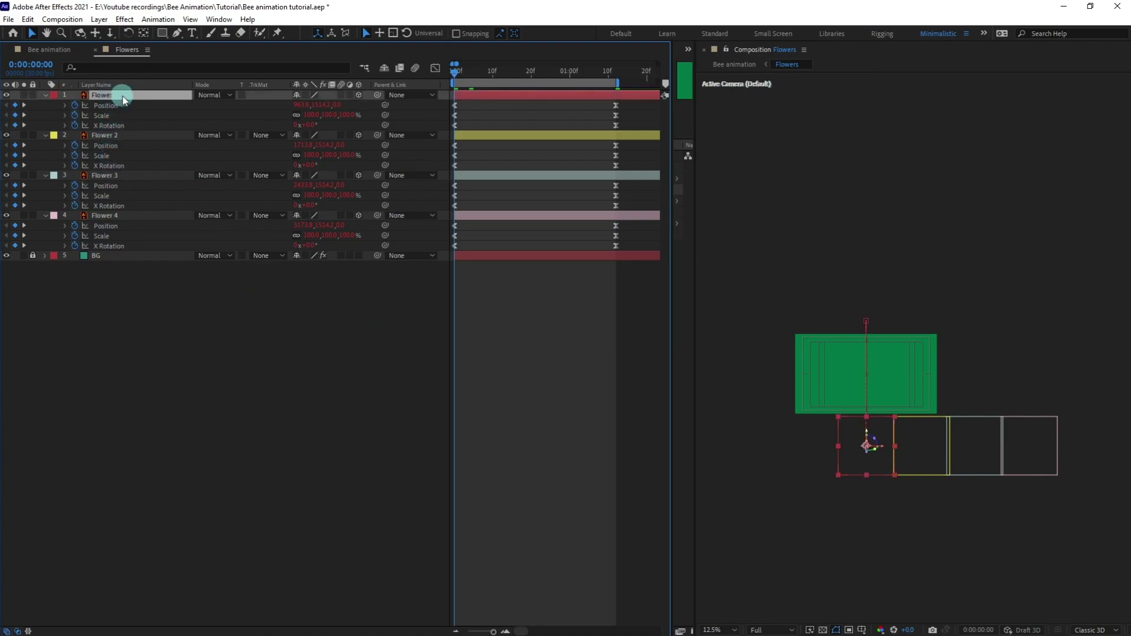
{"action": "key", "text": "ctrl+d"}
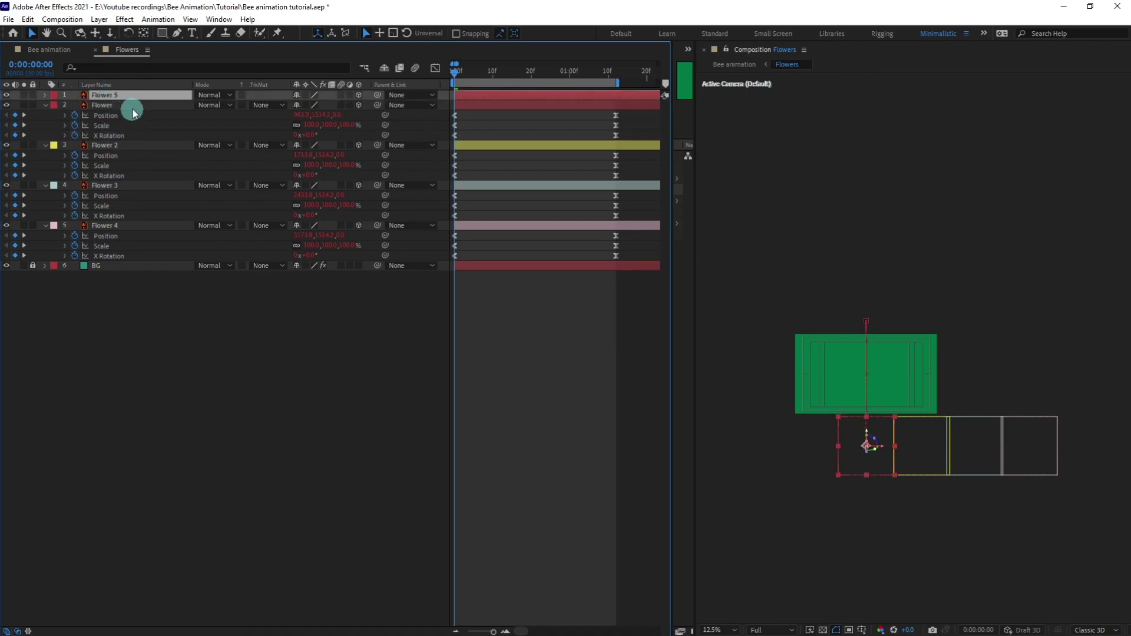
{"action": "left_click_drag", "start_coordinate": [136, 94], "coordinate": [137, 259]}
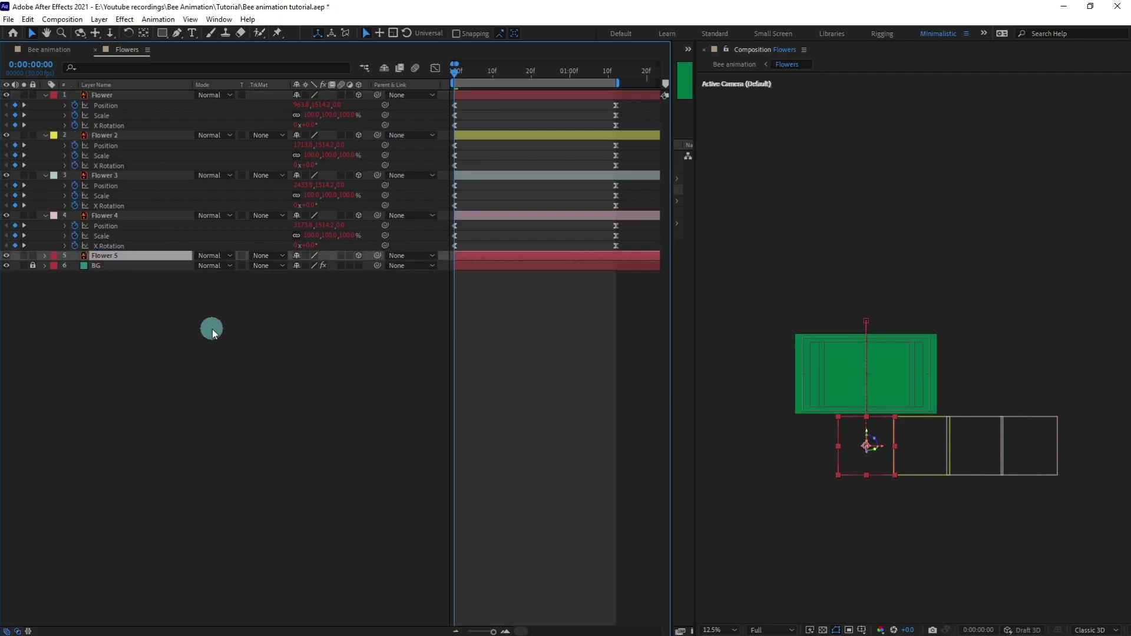
{"action": "left_click", "coordinate": [54, 260]}
{"action": "left_click", "coordinate": [83, 351]}
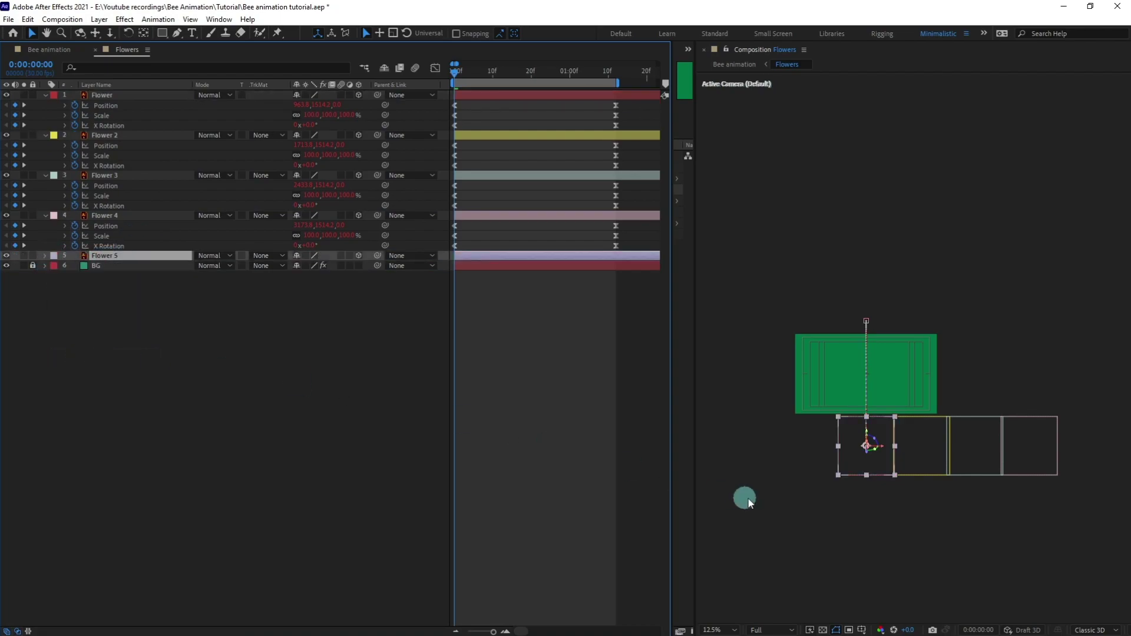
Move Flower 5's start Position keyframe left to about X 234, beside the first flower, and reveal its keyframed properties
{"action": "key", "text": "period"}
{"action": "key", "text": "comma"}
{"action": "left_click_drag", "start_coordinate": [880, 451], "coordinate": [828, 445]}
{"action": "key", "text": "u"}
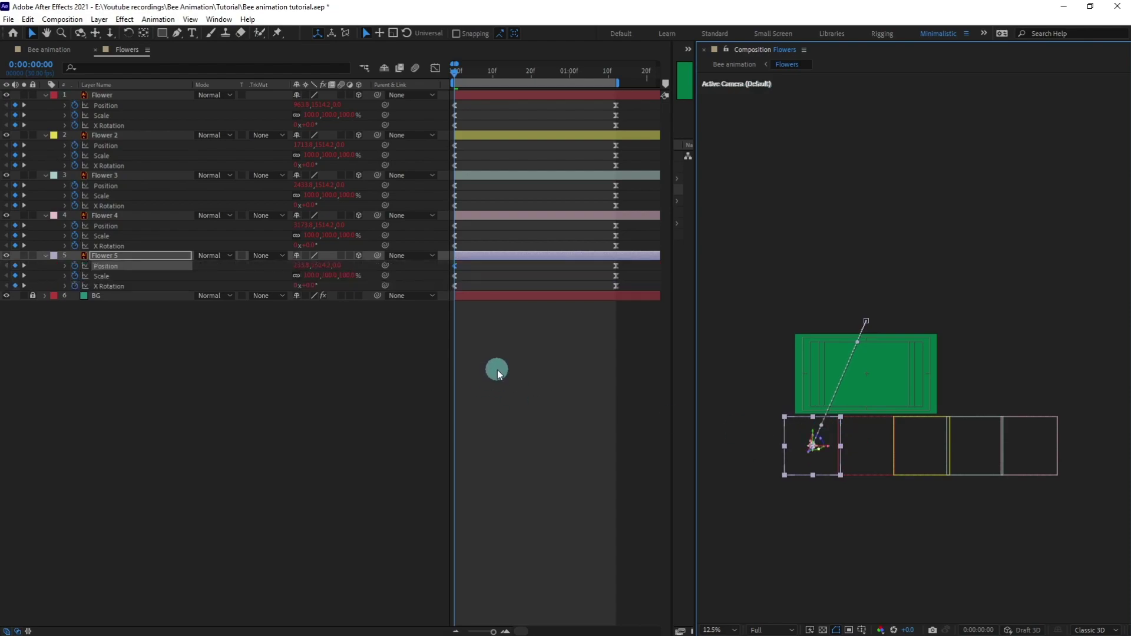
Shift Flower 5's end Position keyframe at 0:00:01:12 left to about X 738, beside the first flower
{"action": "key", "text": "k"}
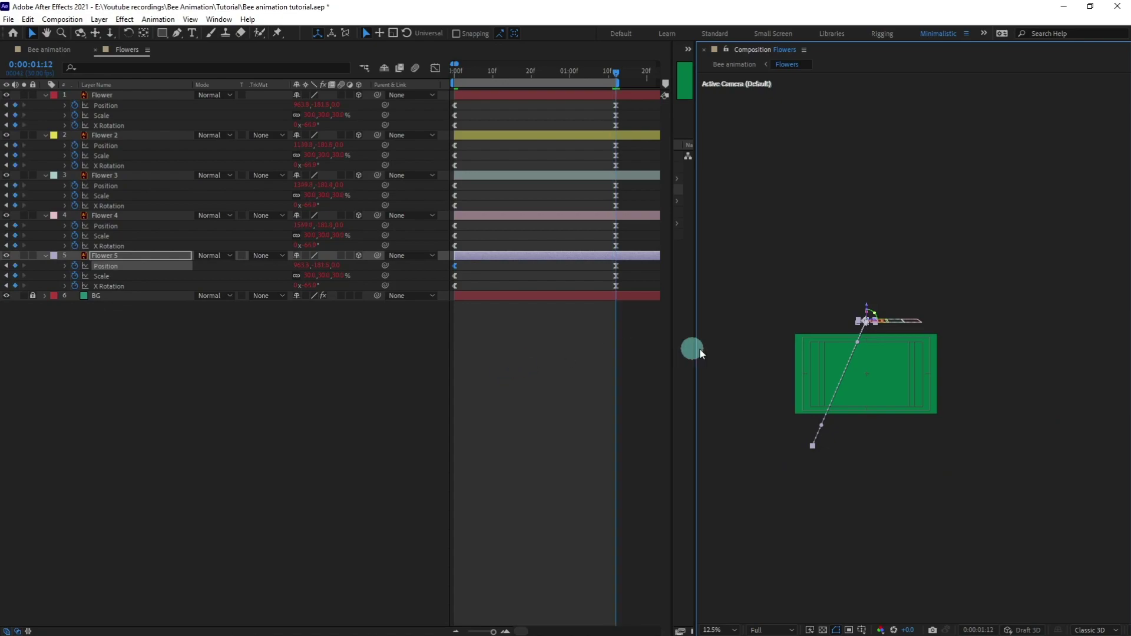
{"action": "scroll", "coordinate": [911, 313], "scroll_direction": "up", "scroll_amount": 6}
{"action": "mouse_move", "coordinate": [927, 317]}
{"action": "left_mouse_down"}
{"action": "mouse_move", "coordinate": [900, 319]}
{"action": "mouse_move", "coordinate": [931, 332]}
{"action": "left_mouse_up"}
{"action": "scroll", "coordinate": [931, 332], "scroll_direction": "down", "scroll_amount": 4}
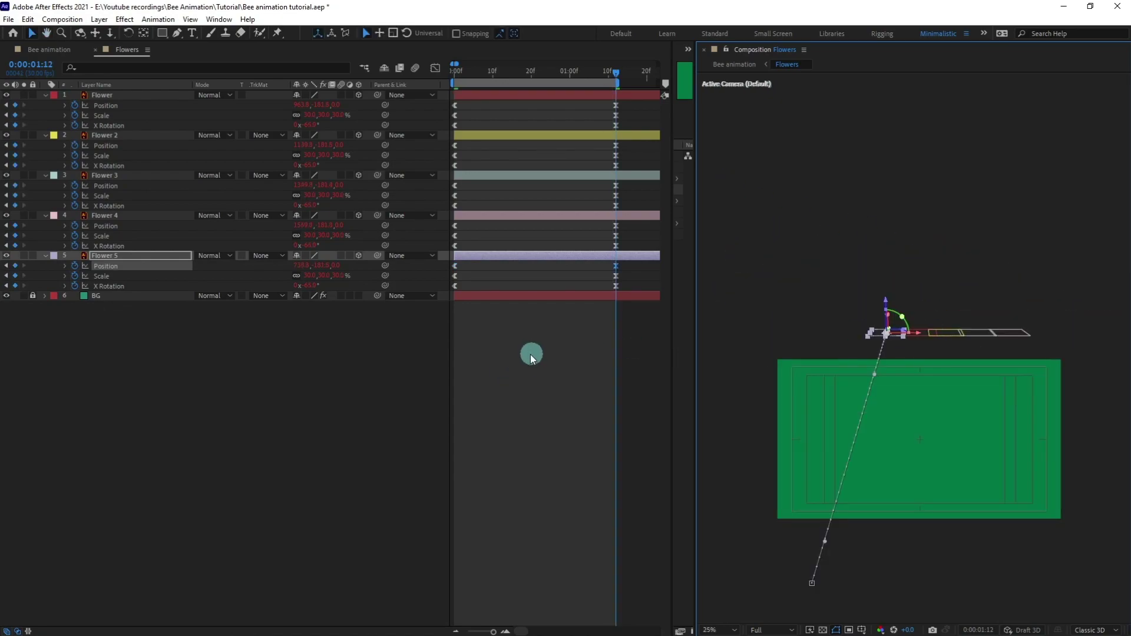
{"action": "left_click", "coordinate": [530, 354]}
Return to 0:00:00:00, duplicate Flower 5 directly above BG and give the copy a Peach label
{"action": "left_click_drag", "start_coordinate": [472, 70], "coordinate": [451, 70]}
{"action": "left_click", "coordinate": [472, 257]}
{"action": "key", "text": "ctrl+d"}
{"action": "left_click_drag", "start_coordinate": [171, 257], "coordinate": [158, 299]}
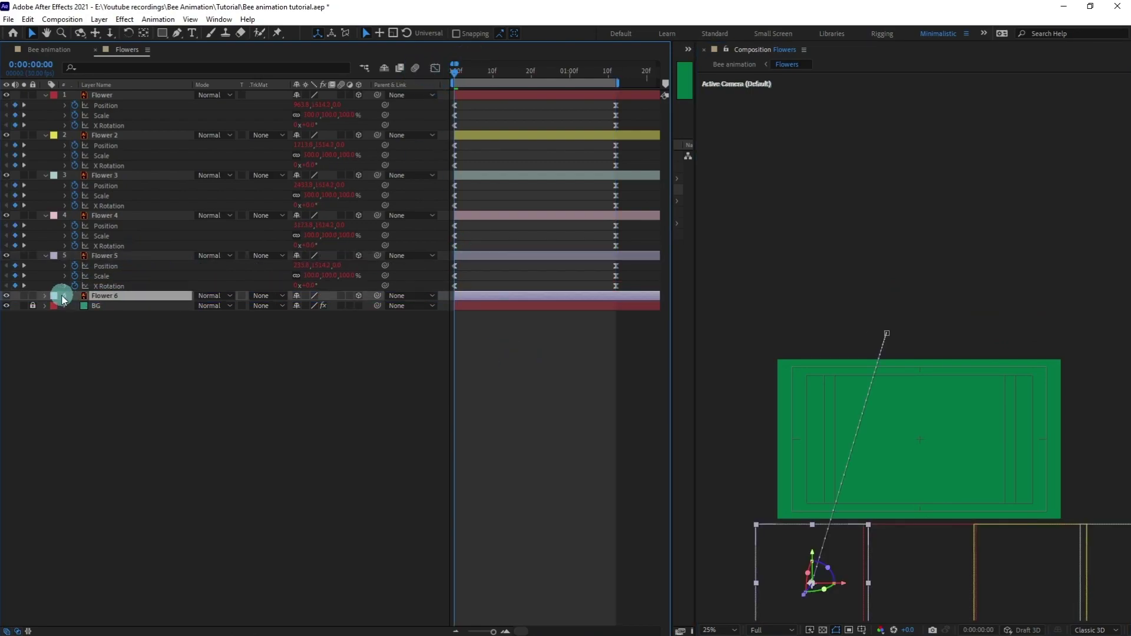
{"action": "left_click", "coordinate": [53, 296]}
{"action": "left_click", "coordinate": [101, 409]}
Reveal Flower 6's keyframed properties and move its start Position keyframe left to about X -516, beside Flower 5
{"action": "key", "text": "u"}
{"action": "scroll", "coordinate": [1006, 355], "scroll_direction": "up", "scroll_amount": 2}
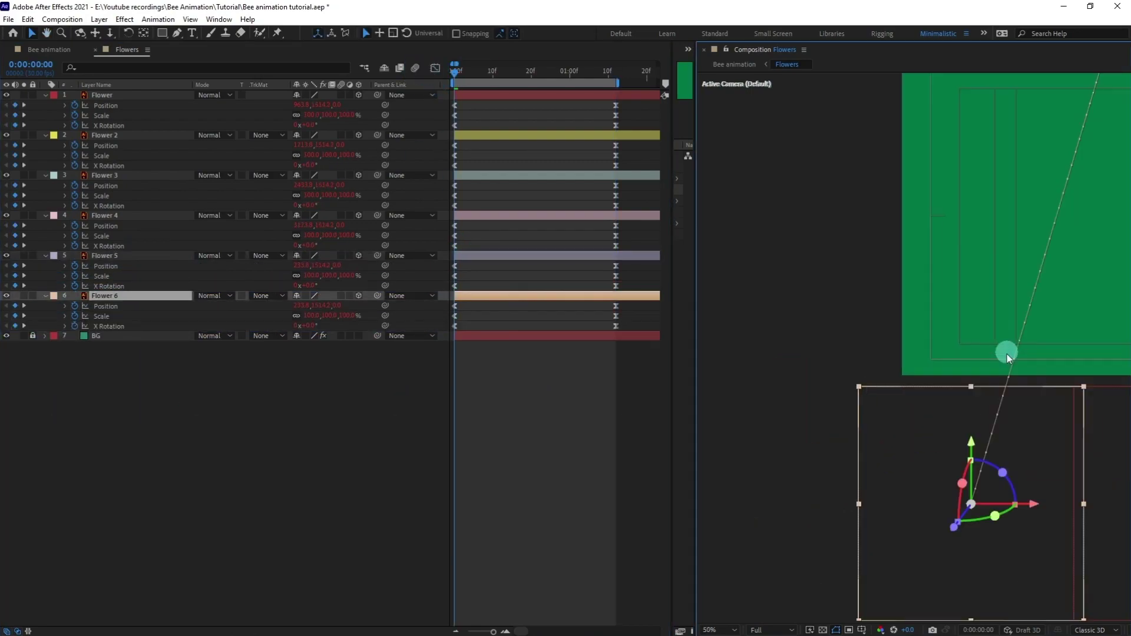
{"action": "left_click_drag", "start_coordinate": [1037, 507], "coordinate": [816, 490]}
Shift Flower 6's end Position keyframe at 0:00:01:12 left to about X 518, beside Flower 5
{"action": "key", "text": "space"}
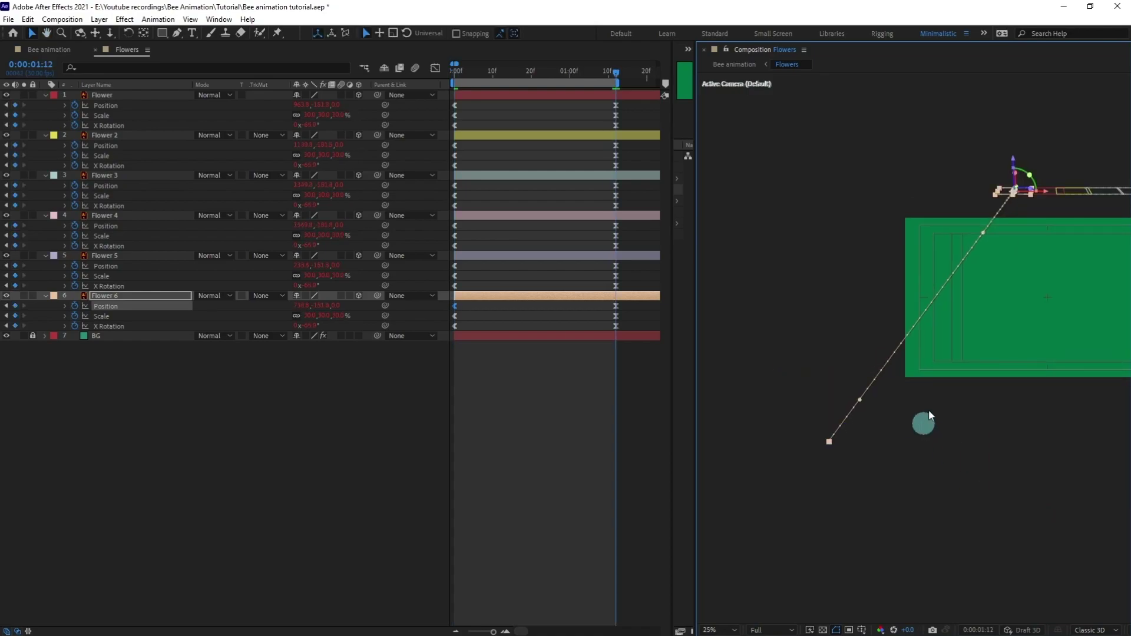
{"action": "scroll", "coordinate": [925, 290], "scroll_direction": "up", "scroll_amount": 2}
{"action": "left_click_drag", "start_coordinate": [1024, 296], "coordinate": [884, 297]}
{"action": "scroll", "coordinate": [947, 308], "scroll_direction": "down", "scroll_amount": 2}
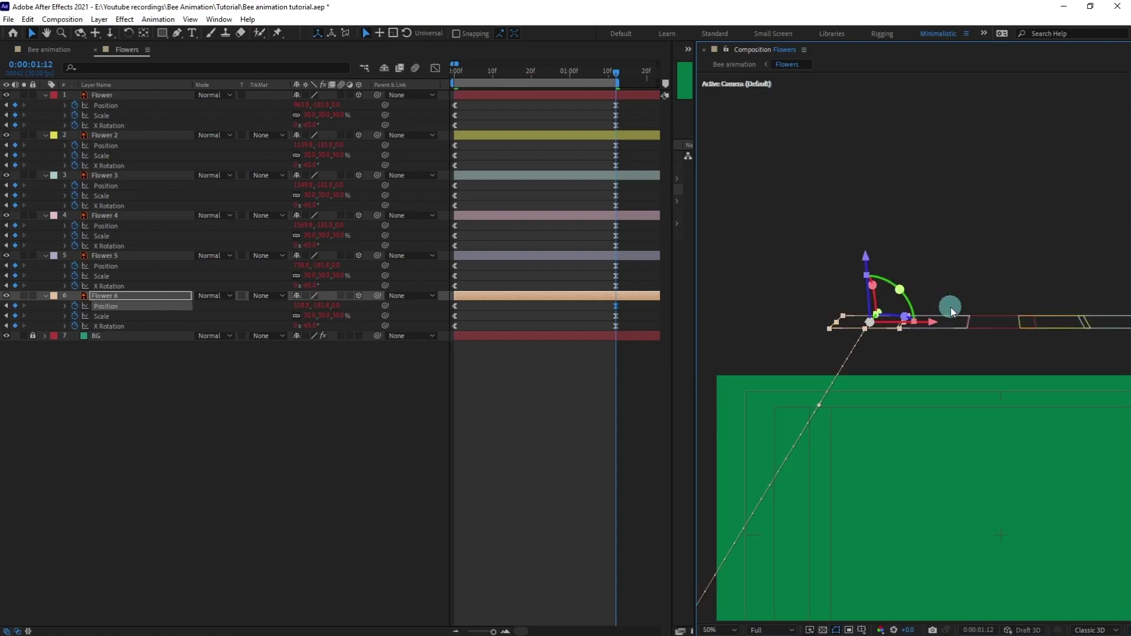
{"action": "left_click_drag", "start_coordinate": [889, 441], "coordinate": [933, 343]}
Duplicate Flower 6, place the copy directly above BG and give it a Blue label
{"action": "left_click", "coordinate": [504, 295]}
{"action": "key", "text": "ctrl+d"}
{"action": "left_click_drag", "start_coordinate": [144, 298], "coordinate": [136, 334]}
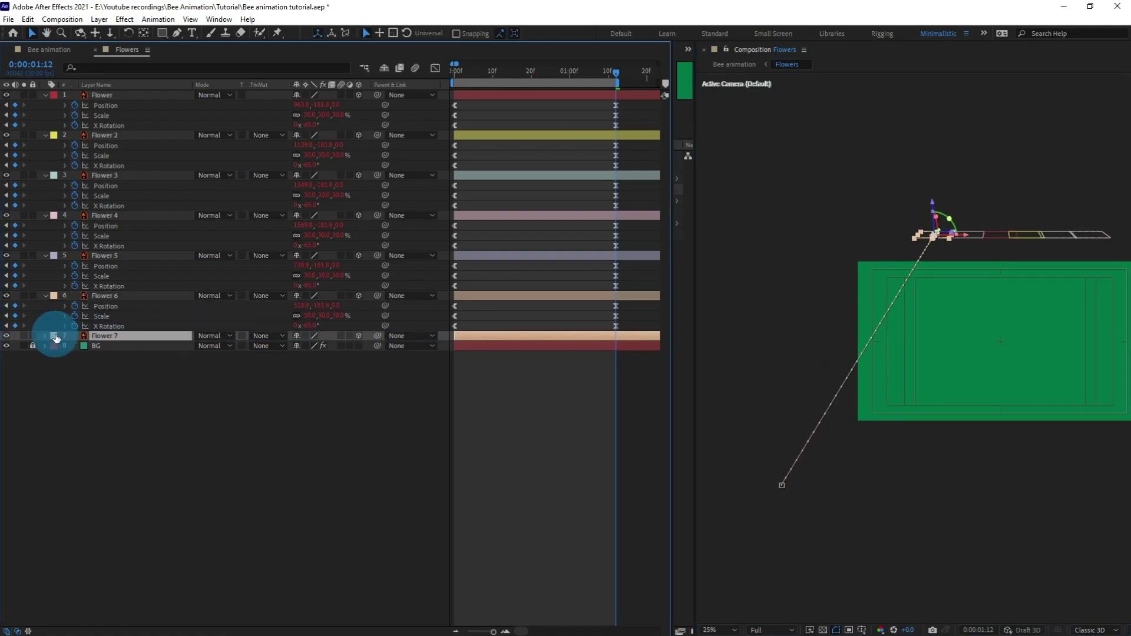
{"action": "left_click", "coordinate": [54, 336]}
{"action": "left_click", "coordinate": [100, 451]}
Reveal Flower 7's keyframed properties and shift its end Position keyframe at 0:00:01:12 left to about X 299
{"action": "key", "text": "u"}
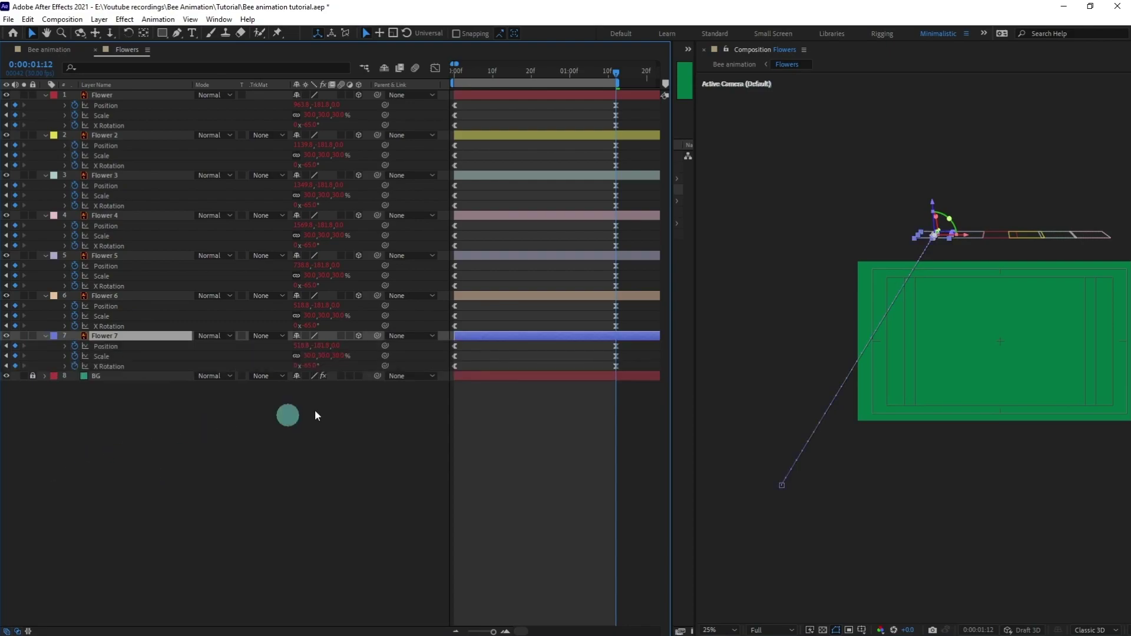
{"action": "scroll", "coordinate": [920, 267], "scroll_direction": "up", "scroll_amount": 4}
{"action": "left_click_drag", "start_coordinate": [1007, 155], "coordinate": [876, 143]}
{"action": "scroll", "coordinate": [949, 186], "scroll_direction": "down", "scroll_amount": 2}
{"action": "scroll", "coordinate": [949, 186], "scroll_direction": "down", "scroll_amount": 2}
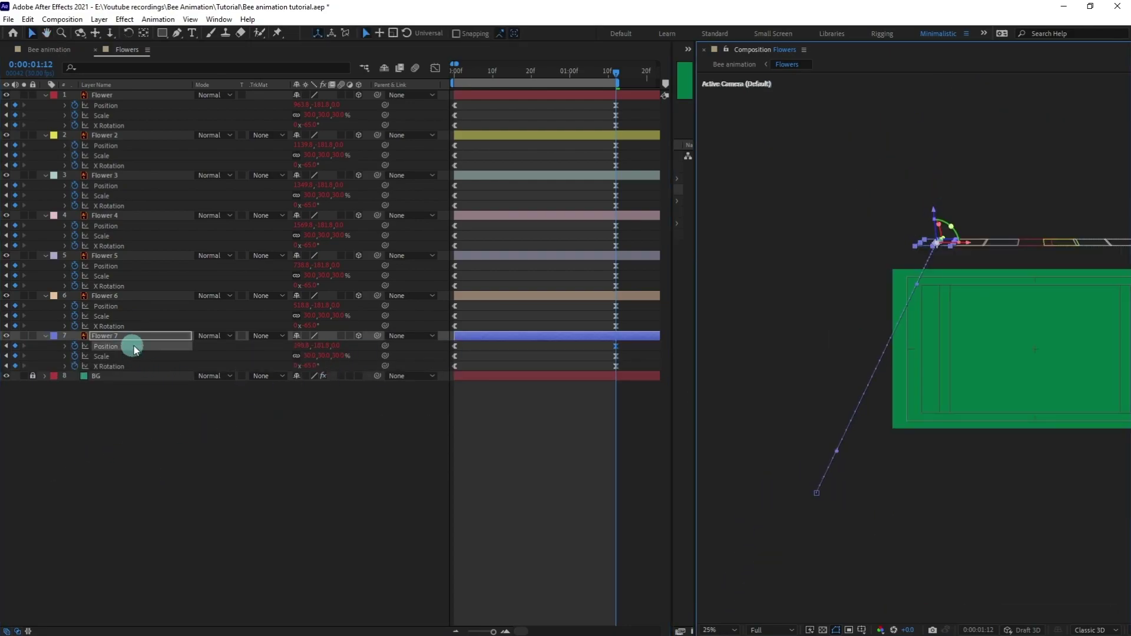
Move Flower 7's start Position keyframe left to about X -1266, beside Flower 6, and preview the row of seven flowers
{"action": "key", "text": "Home"}
{"action": "left_click_drag", "start_coordinate": [846, 494], "coordinate": [737, 494]}
{"action": "scroll", "coordinate": [945, 465], "scroll_direction": "down", "scroll_amount": 1}
{"action": "scroll", "coordinate": [944, 439], "scroll_direction": "down", "scroll_amount": 1}
{"action": "scroll", "coordinate": [953, 454], "scroll_direction": "up", "scroll_amount": 1}
{"action": "key", "text": "space"}
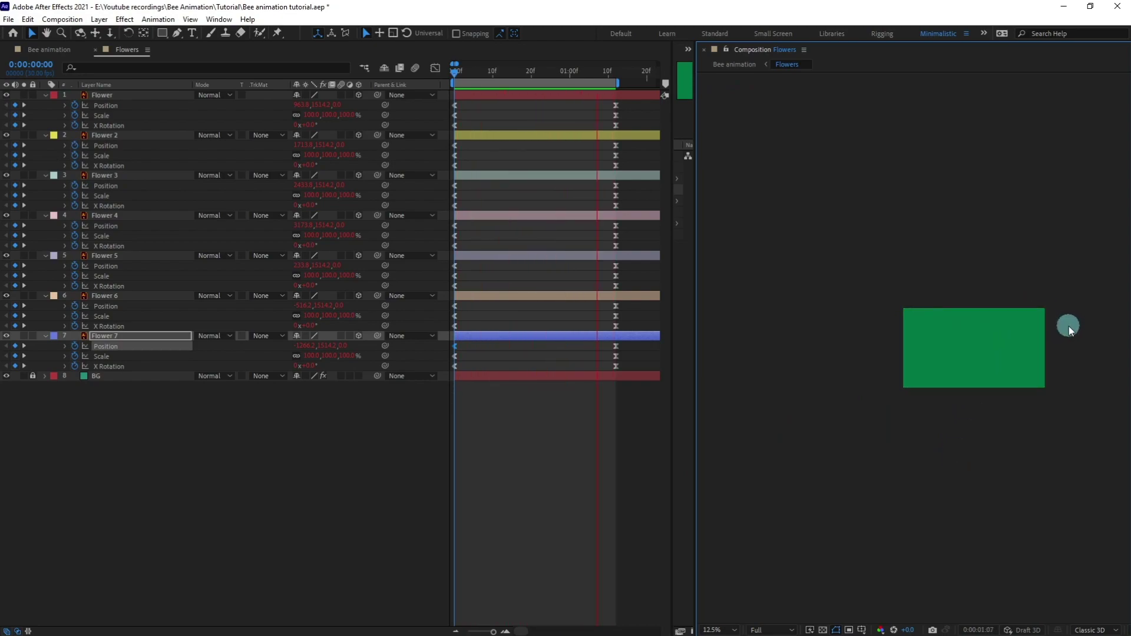
{"action": "left_click", "coordinate": [504, 462]}
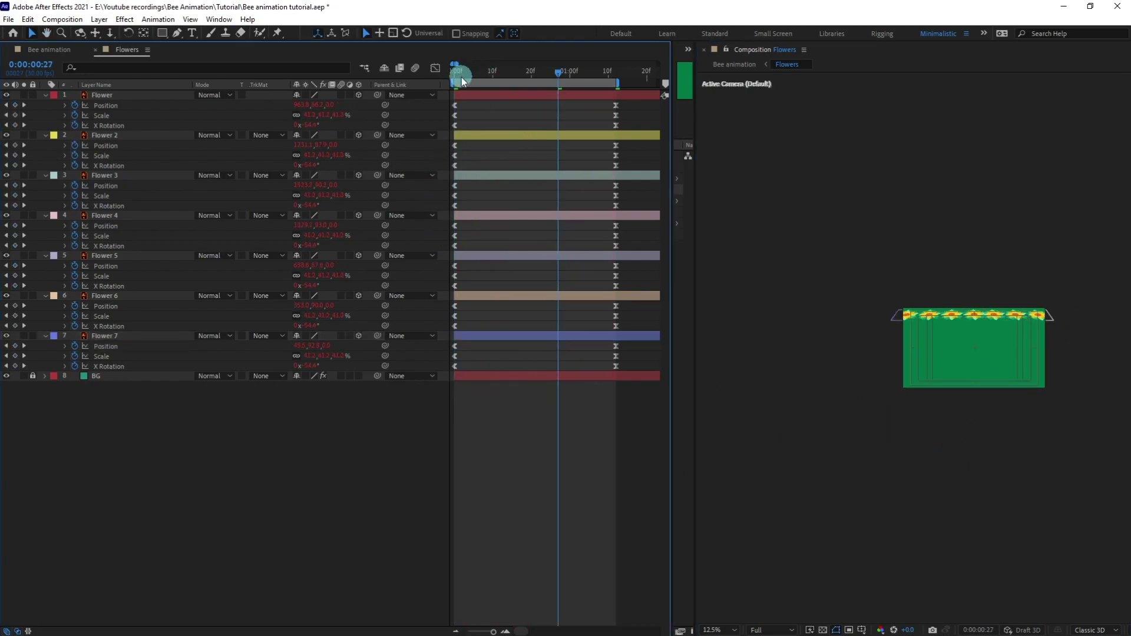
{"action": "key", "text": "Home"}
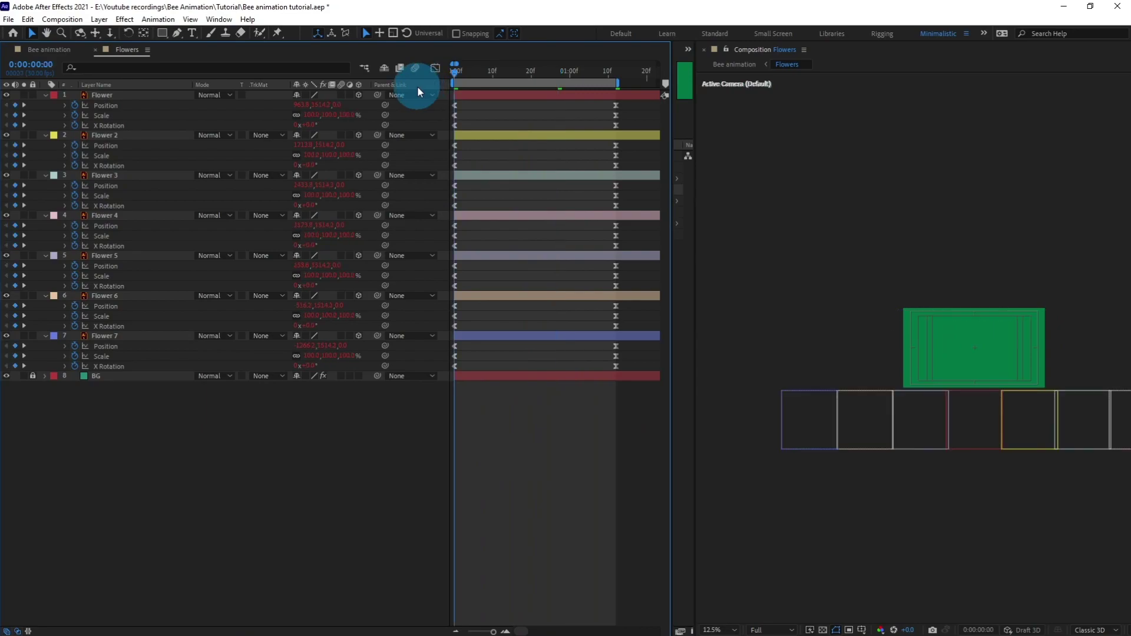
Duplicate the first Flower layer, start the copy at 0:00:00:06 and scrub the timeline to check the spacing between the two
{"action": "left_click", "coordinate": [123, 96]}
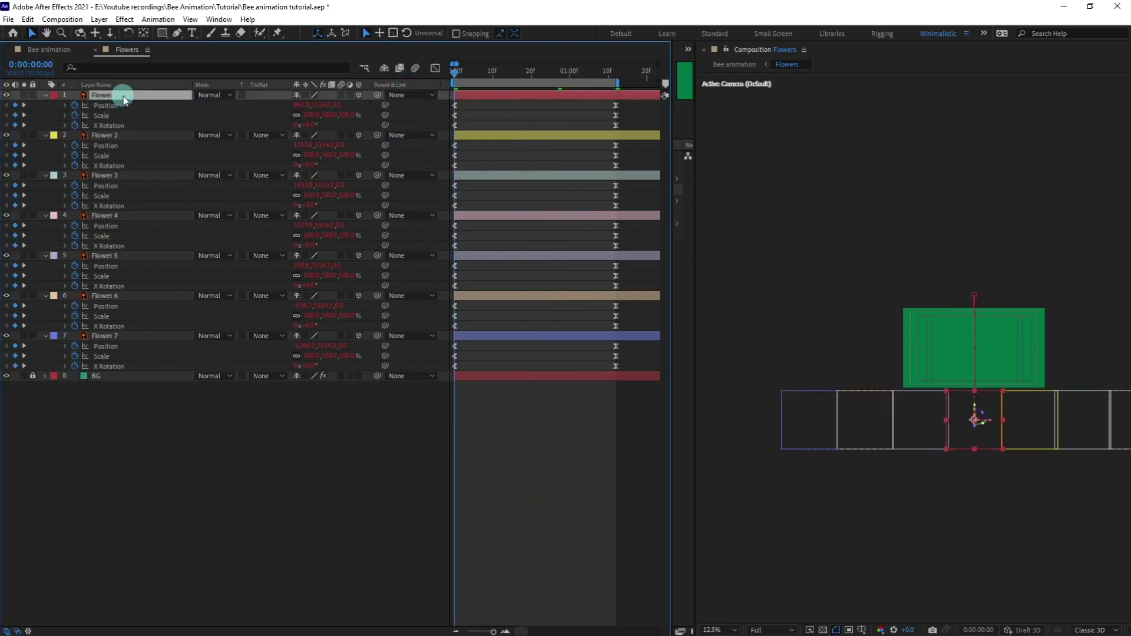
{"action": "left_click", "coordinate": [530, 118]}
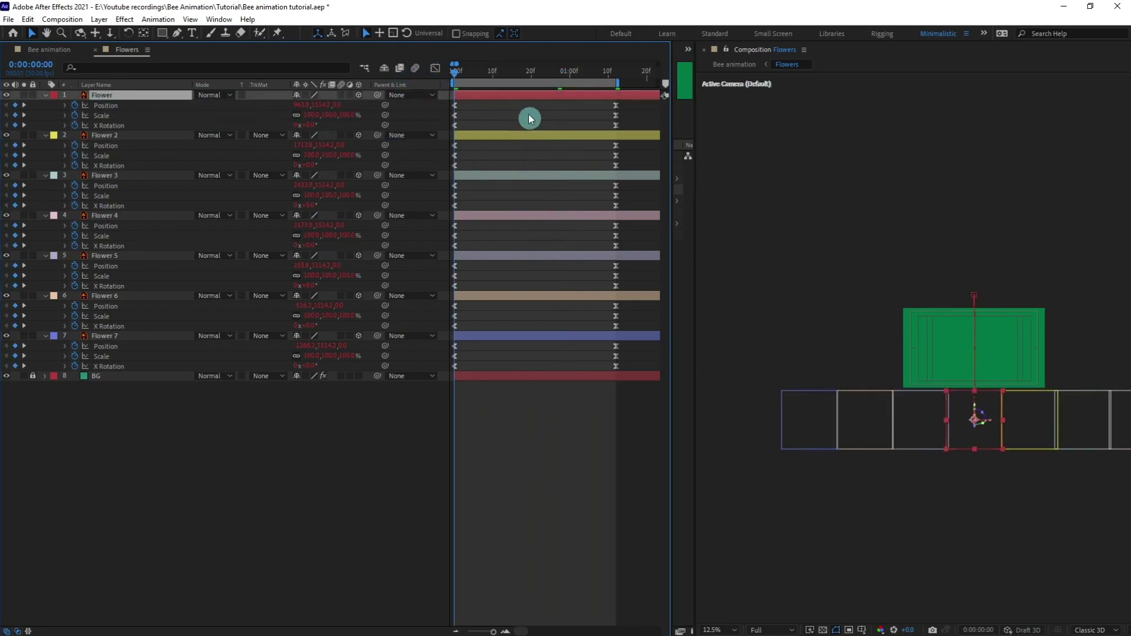
{"action": "left_click", "coordinate": [486, 74]}
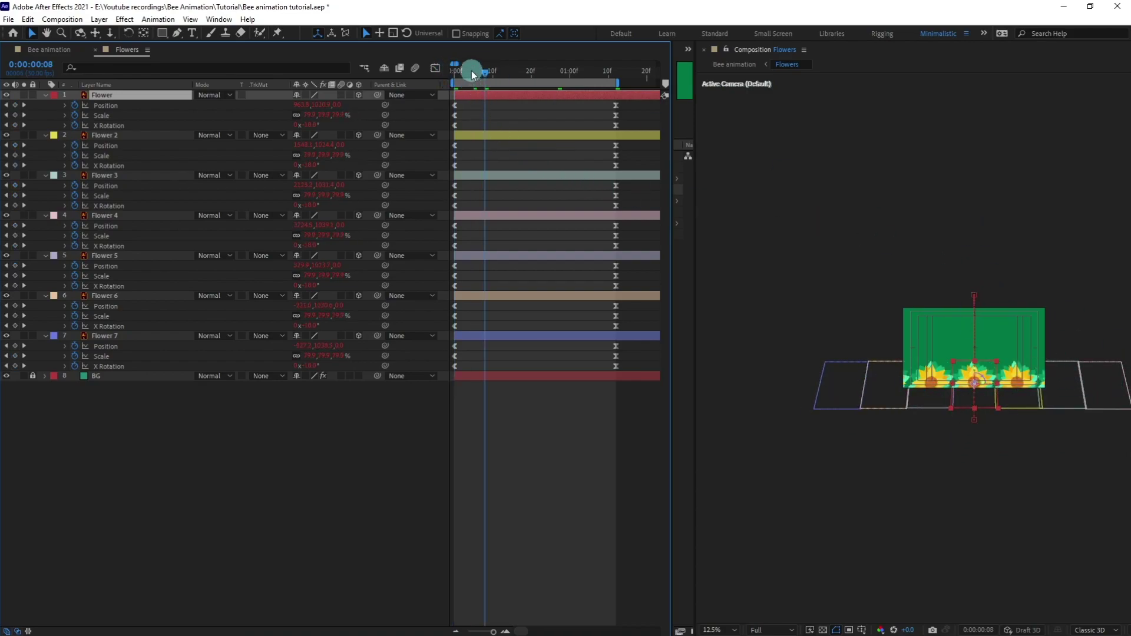
{"action": "left_click_drag", "start_coordinate": [471, 70], "coordinate": [427, 76]}
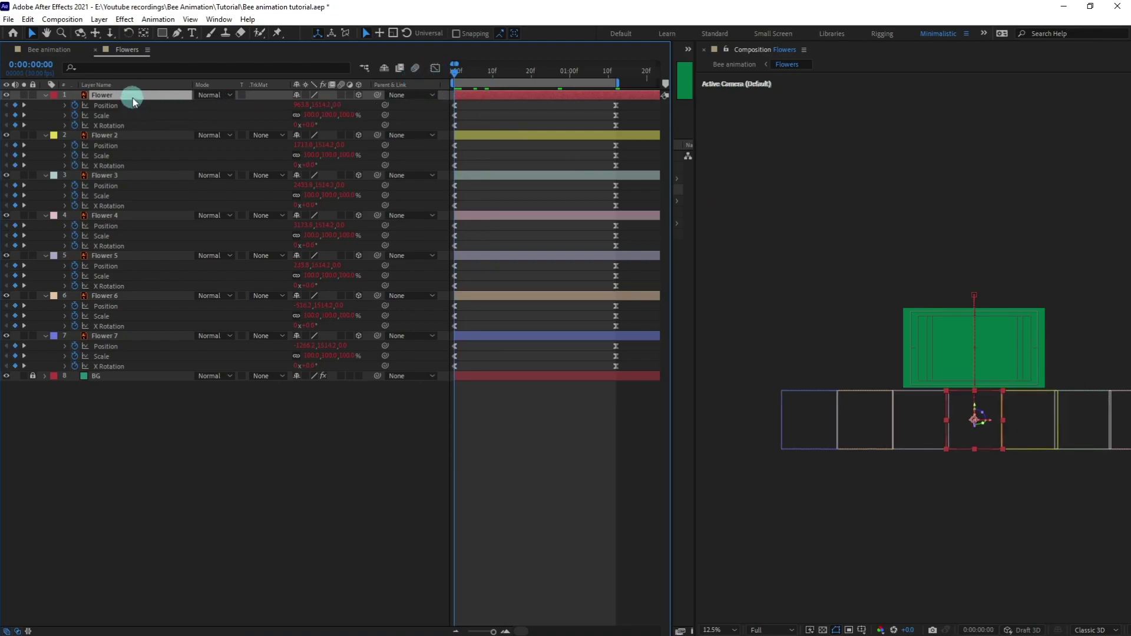
{"action": "key", "text": "ctrl+d"}
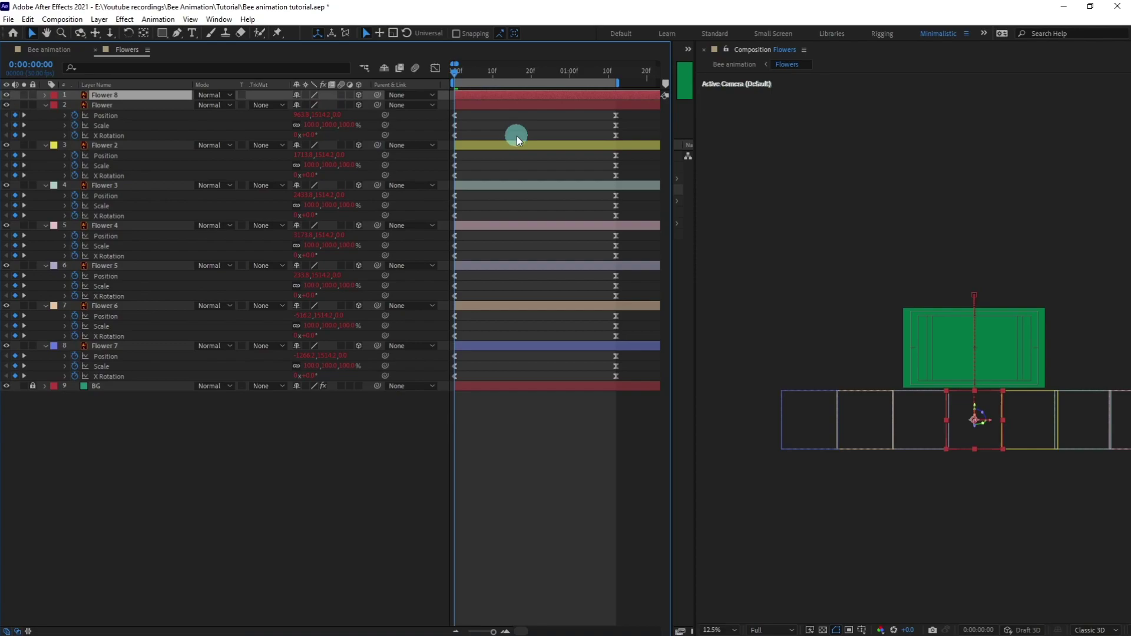
{"action": "left_click", "coordinate": [35, 66]}
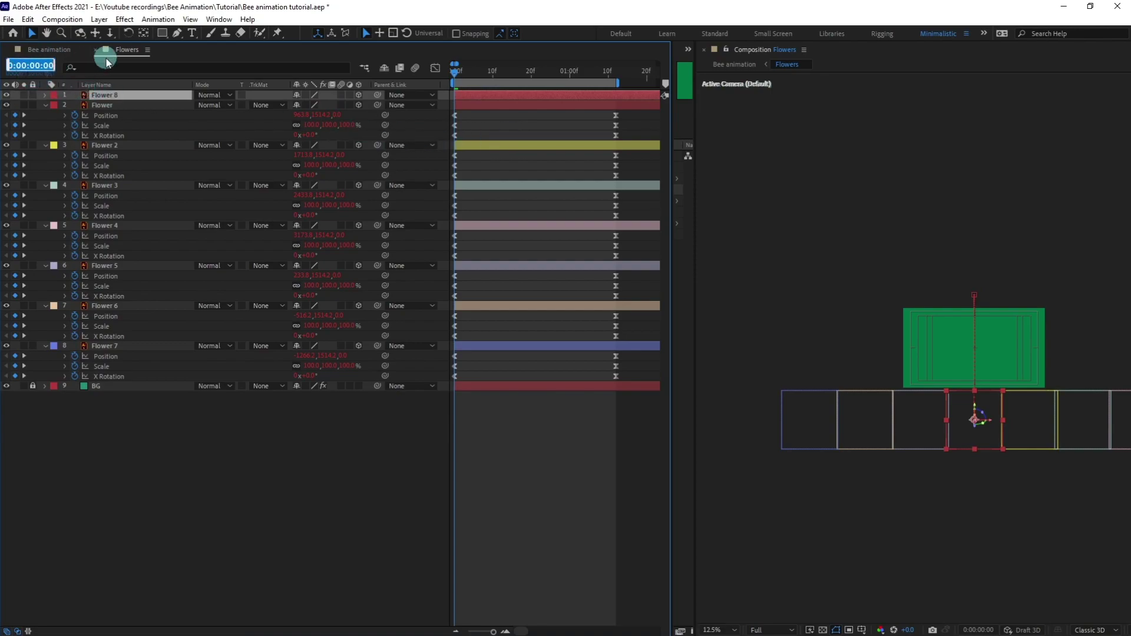
{"action": "type", "text": "+6"}
{"action": "key", "text": "Return"}
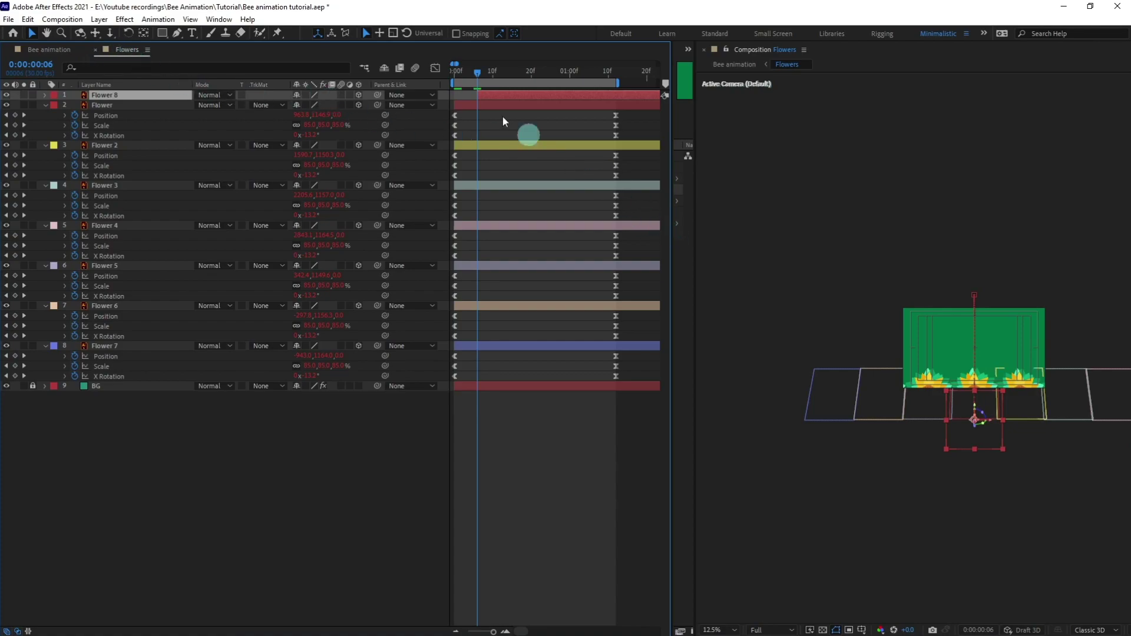
{"action": "left_click_drag", "start_coordinate": [493, 72], "coordinate": [531, 74]}
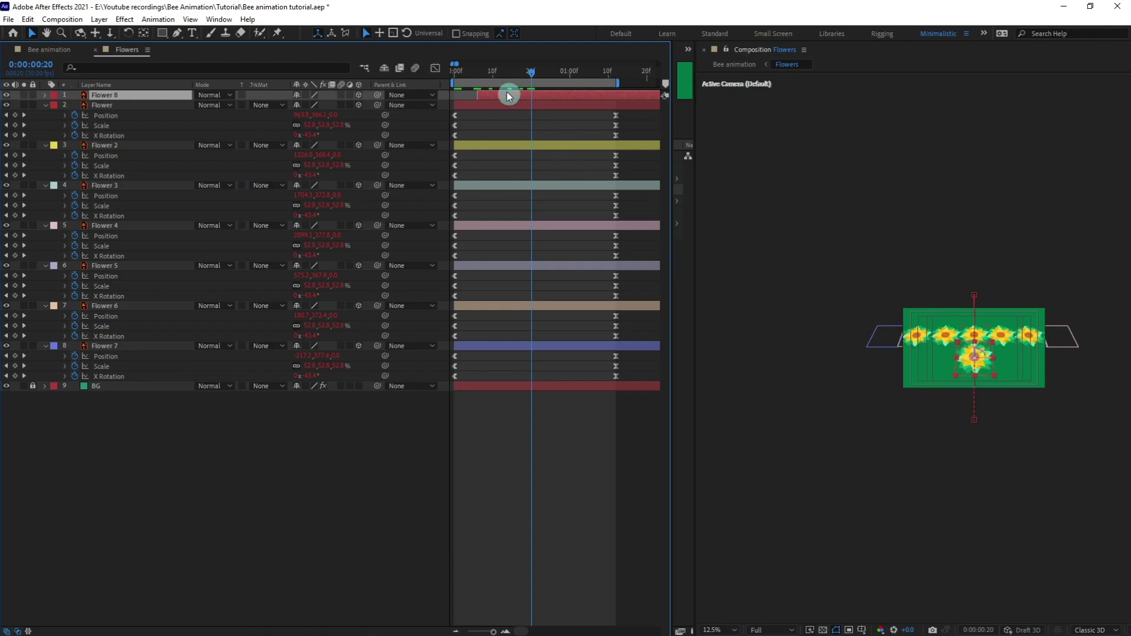
{"action": "left_click_drag", "start_coordinate": [486, 73], "coordinate": [477, 72]}
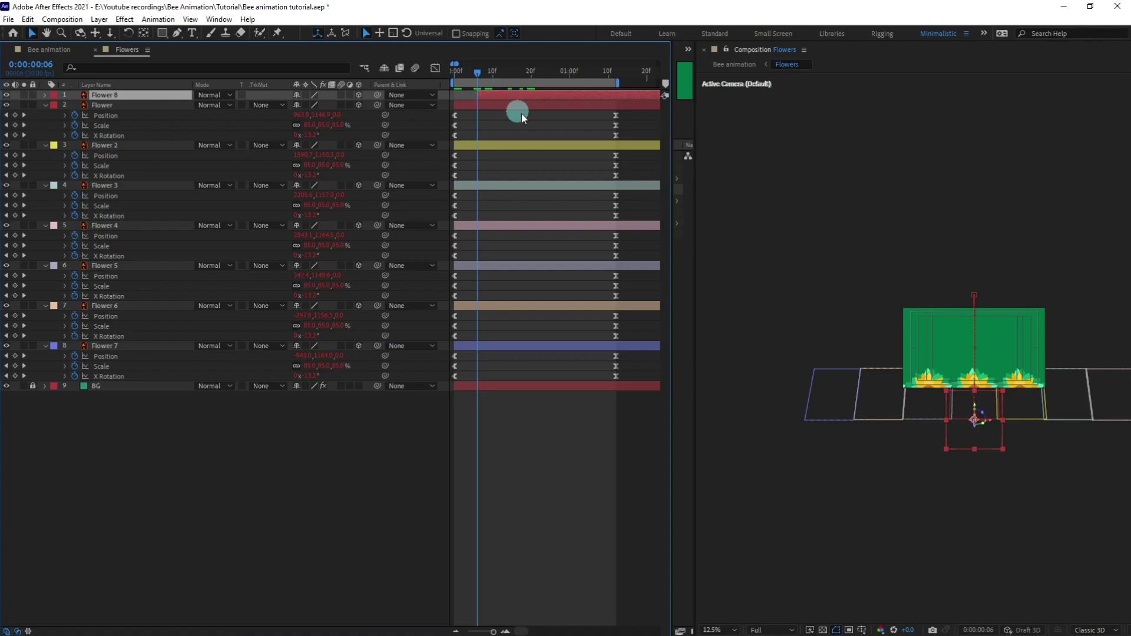
Duplicate Flower 8 and start the copy six frames later, at 0:00:00:12
{"action": "key", "text": "ctrl+d"}
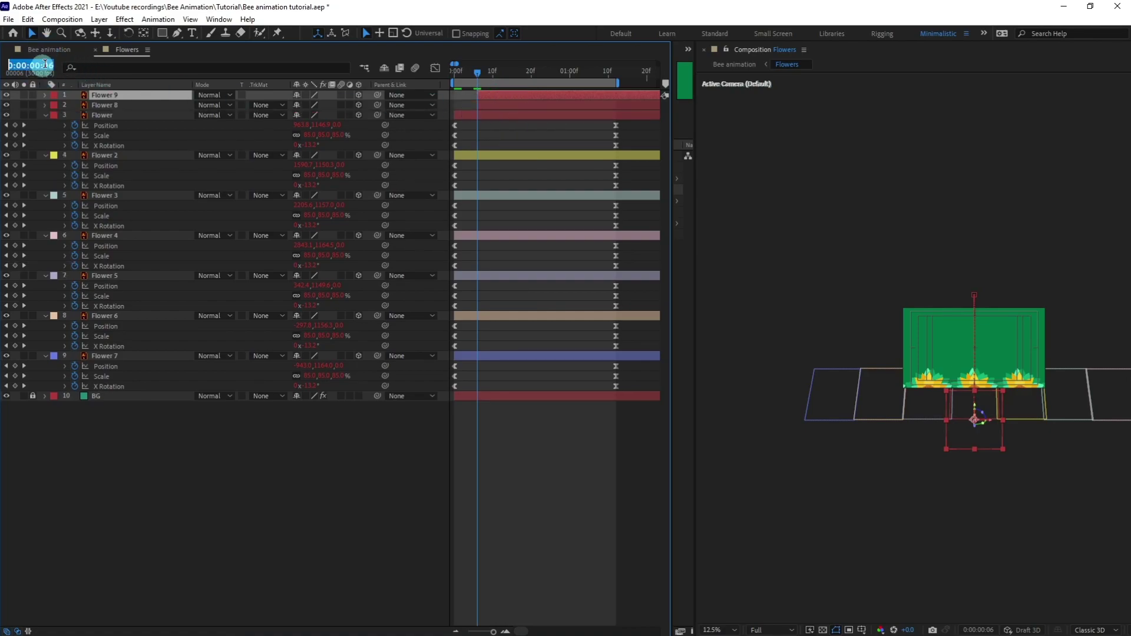
{"action": "left_click", "coordinate": [49, 63]}
{"action": "type", "text": "+6"}
{"action": "key", "text": "Return"}
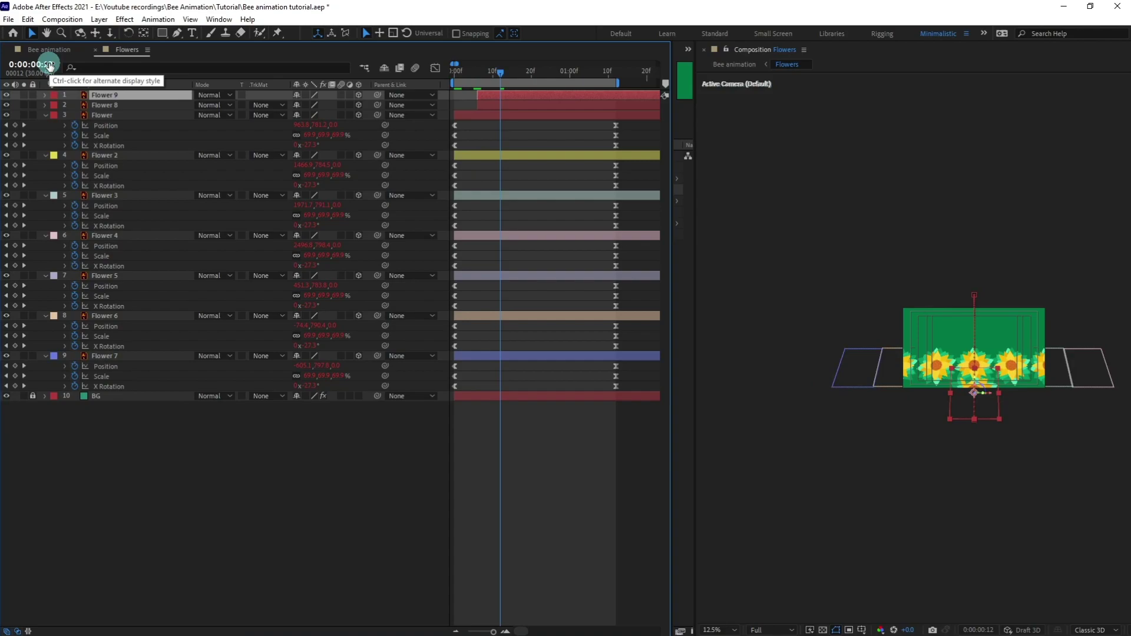
{"action": "key", "text": "["}
Duplicate Flower 9 and start the copy six frames later, at 0:00:00:18
{"action": "left_click", "coordinate": [28, 65]}
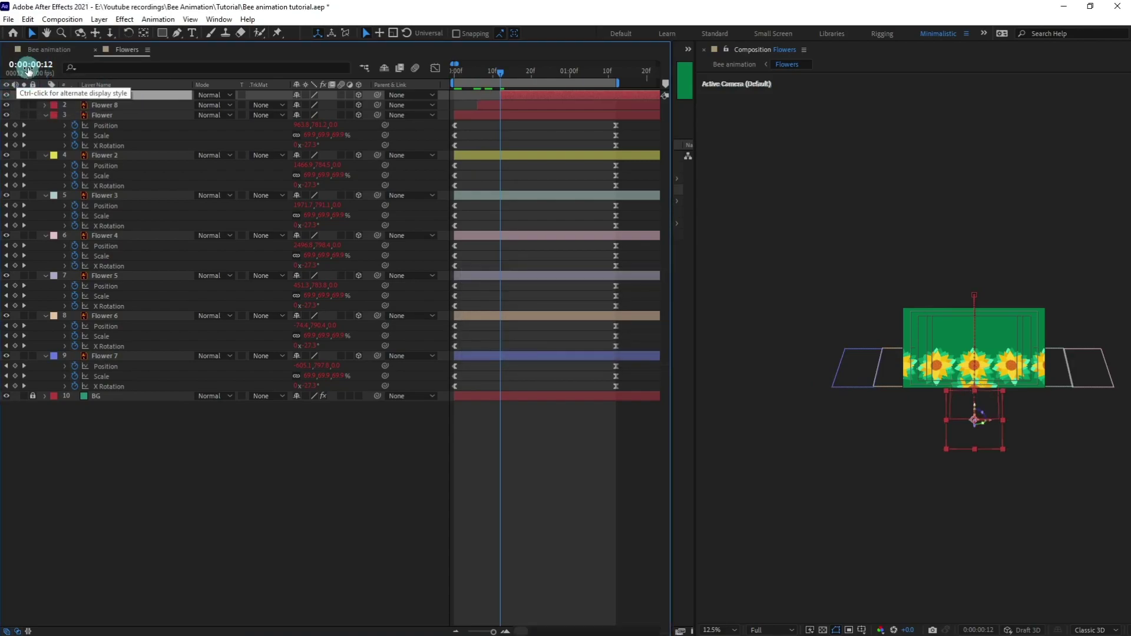
{"action": "type", "text": "+6"}
{"action": "key", "text": "Return"}
{"action": "key", "text": "ctrl+d"}
{"action": "key", "text": "["}
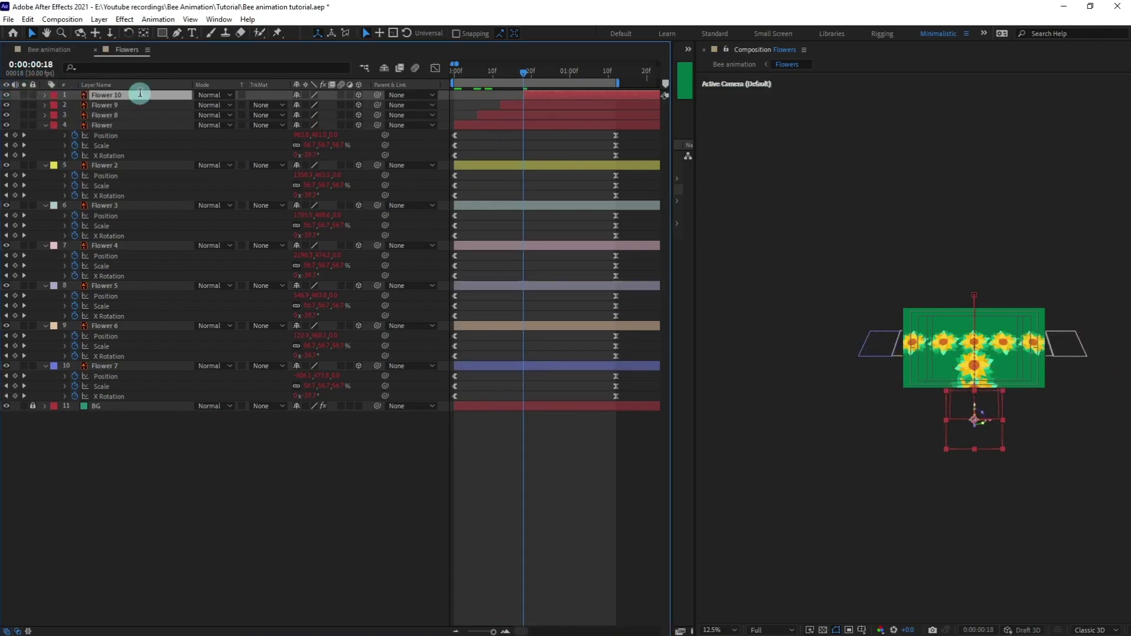
Duplicate Flower 10 and start the copy six frames later, at 0:00:00:24
{"action": "left_click", "coordinate": [39, 65]}
{"action": "type", "text": "+6"}
{"action": "key", "text": "Return"}
{"action": "key", "text": "ctrl+d"}
{"action": "key", "text": "["}
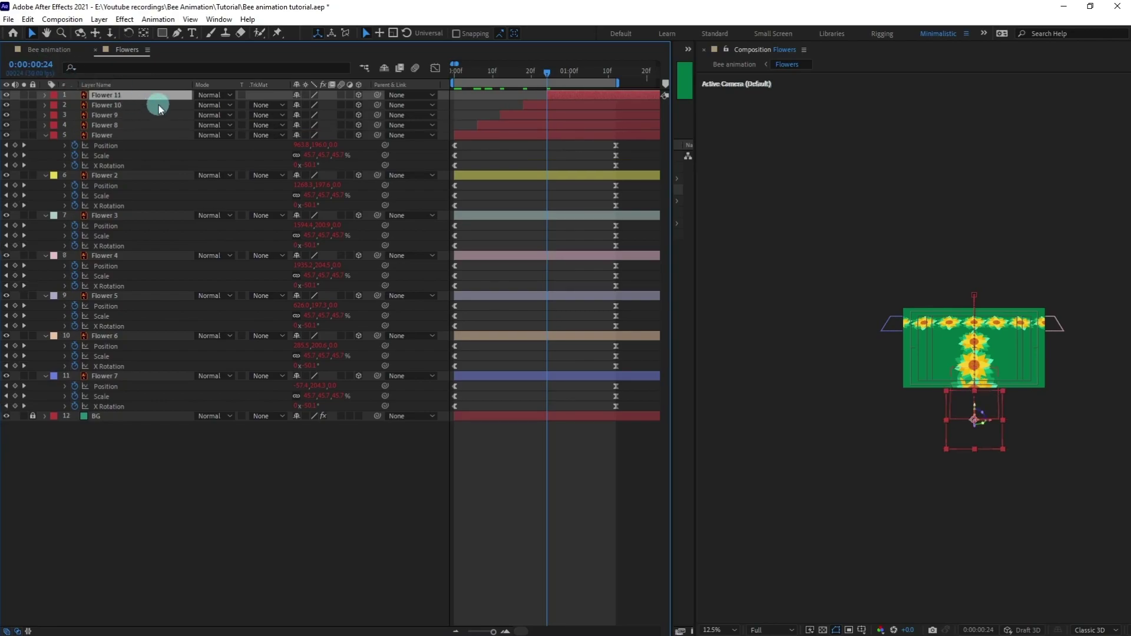
Duplicate Flower 11 and start the copy six frames later, at 0:00:01:00
{"action": "key", "text": "ctrl+d"}
{"action": "left_click", "coordinate": [28, 65]}
{"action": "type", "text": "+6"}
{"action": "key", "text": "Return"}
{"action": "key", "text": "["}
Duplicate Flower 12, start the copy at 0:00:01:06 and preview the staggered center column from the beginning
{"action": "left_click", "coordinate": [28, 66]}
{"action": "type", "text": "+6"}
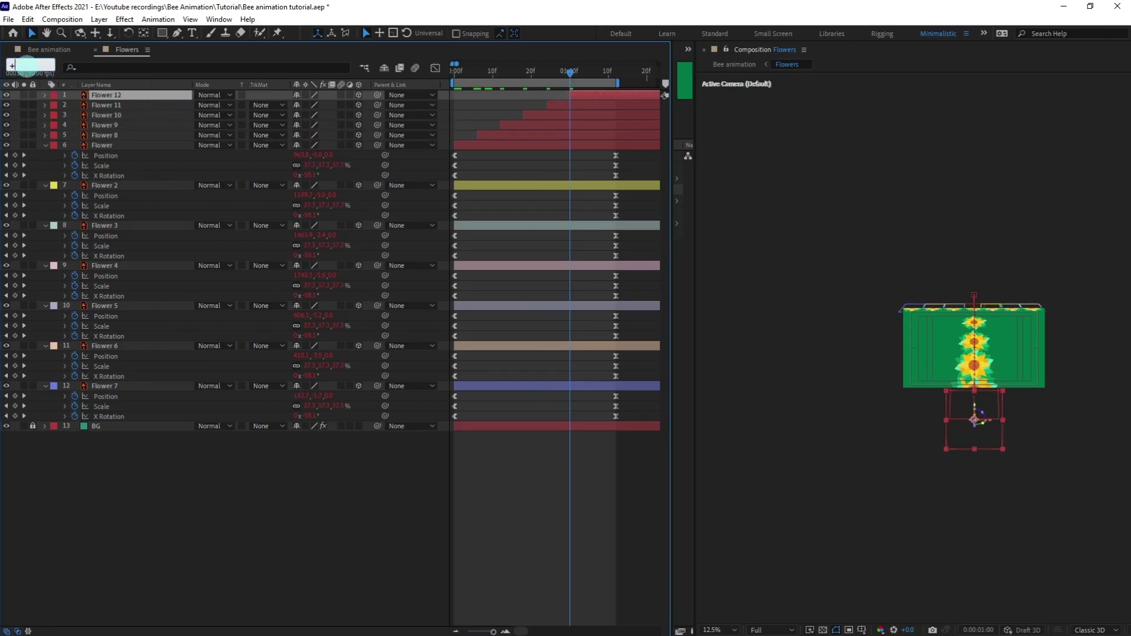
{"action": "key", "text": "Return"}
{"action": "key", "text": "ctrl+d"}
{"action": "key", "text": "["}
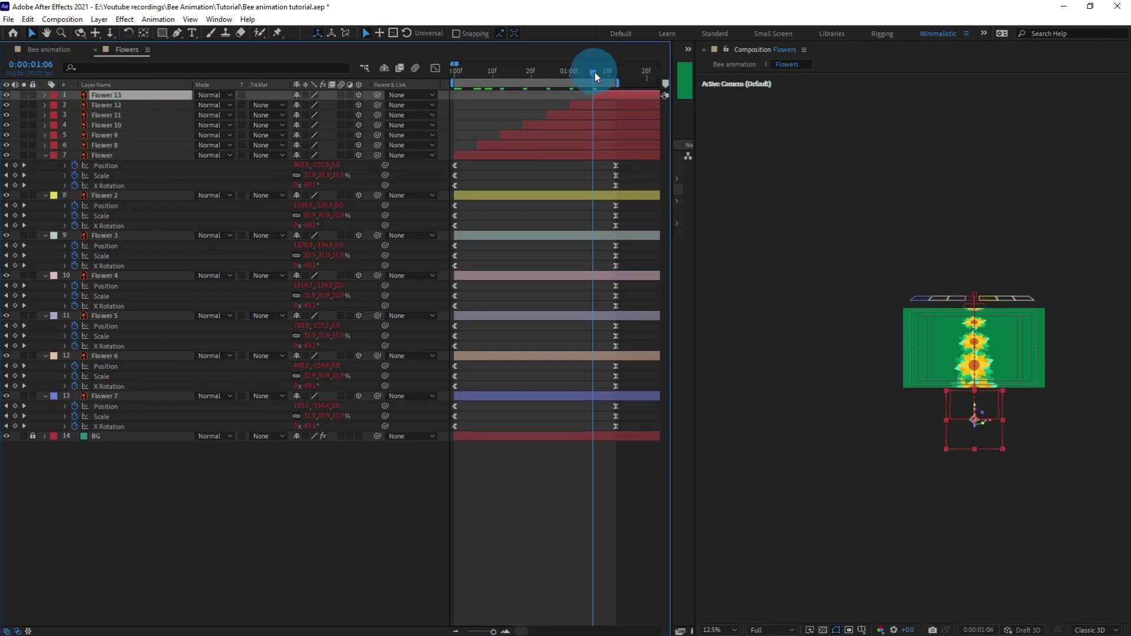
{"action": "key", "text": "Home"}
{"action": "key", "text": "space"}
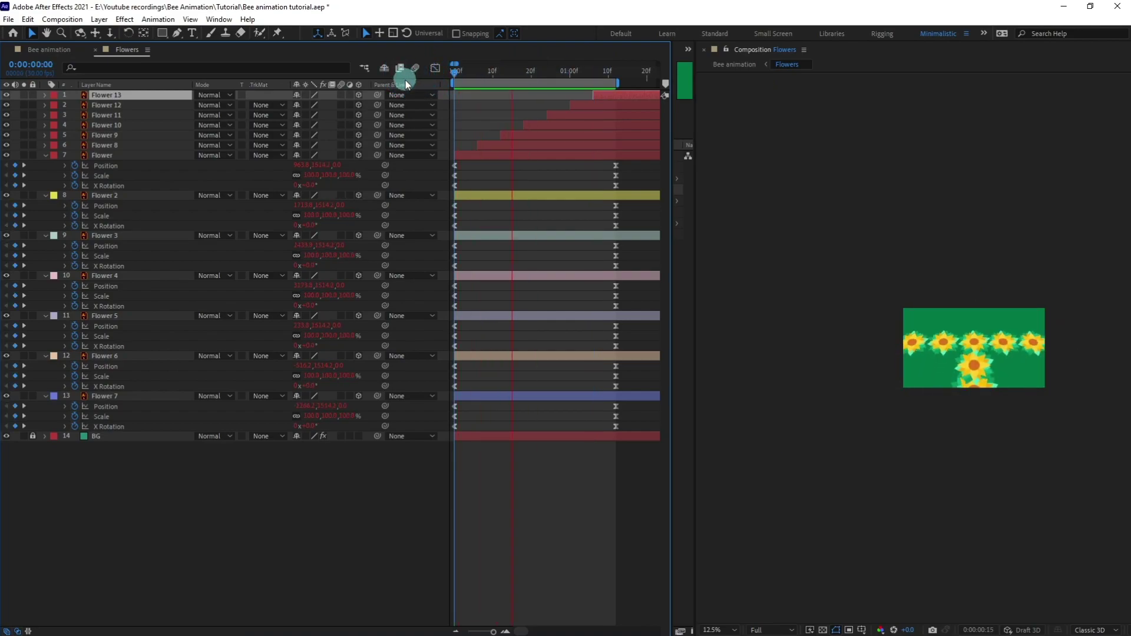
Stop the preview and extend the work area to the end of the Flowers composition
{"action": "key", "text": "space"}
{"action": "key", "text": "minus"}
{"action": "key", "text": "minus"}
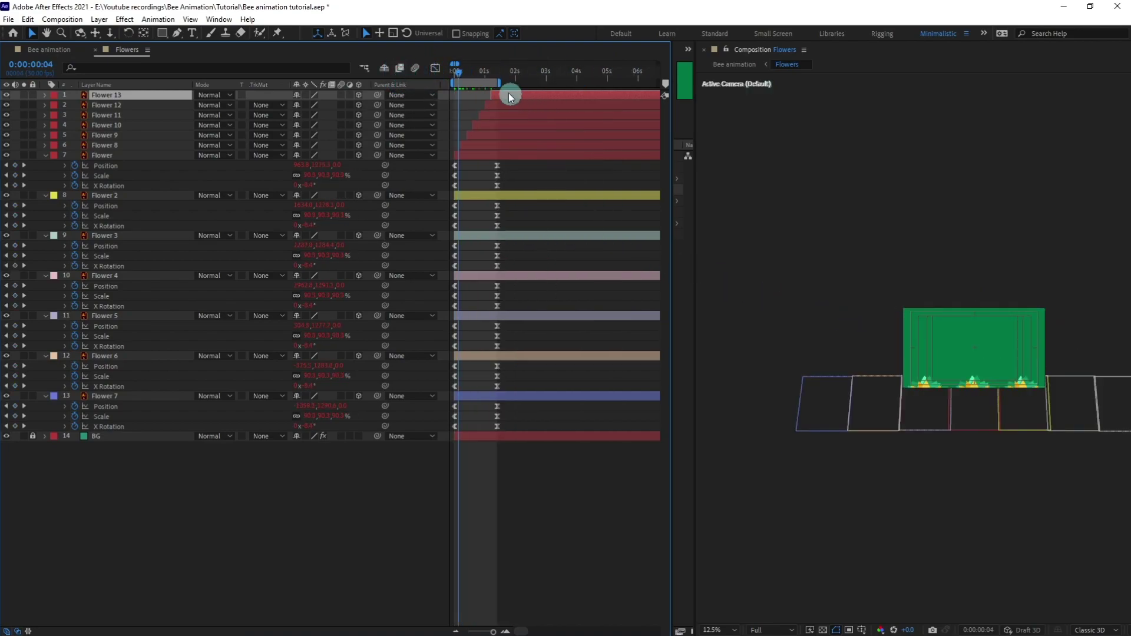
{"action": "left_click_drag", "start_coordinate": [500, 83], "coordinate": [659, 87]}
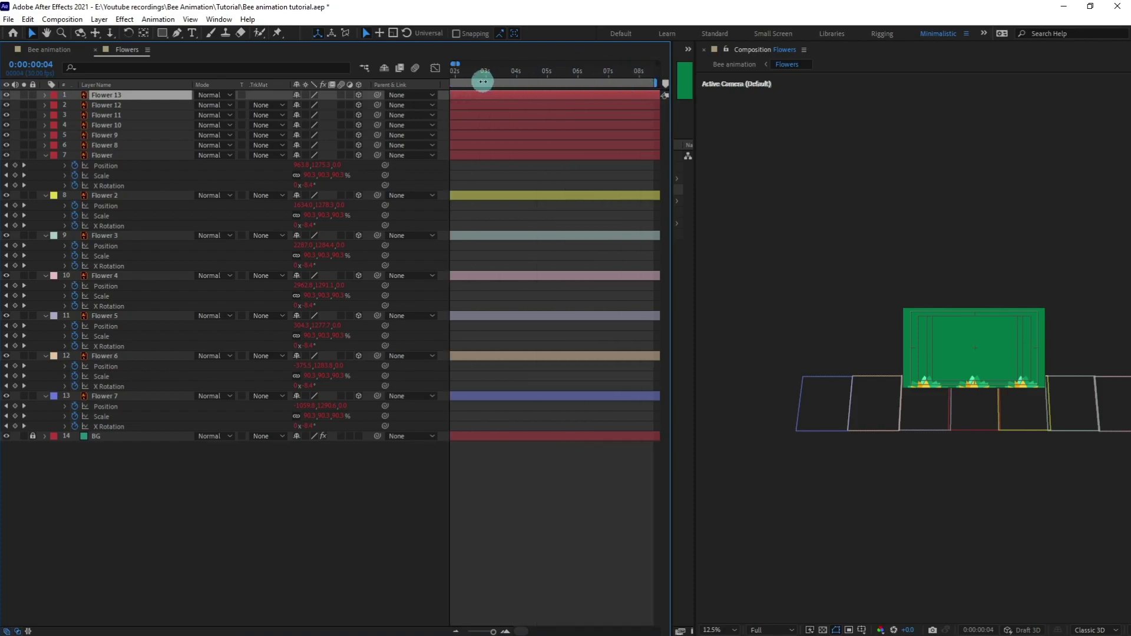
Preview the staggered center column from about 0:00:02:26 to check the loop between the flower rows
{"action": "left_click", "coordinate": [482, 72]}
{"action": "key", "text": "space"}
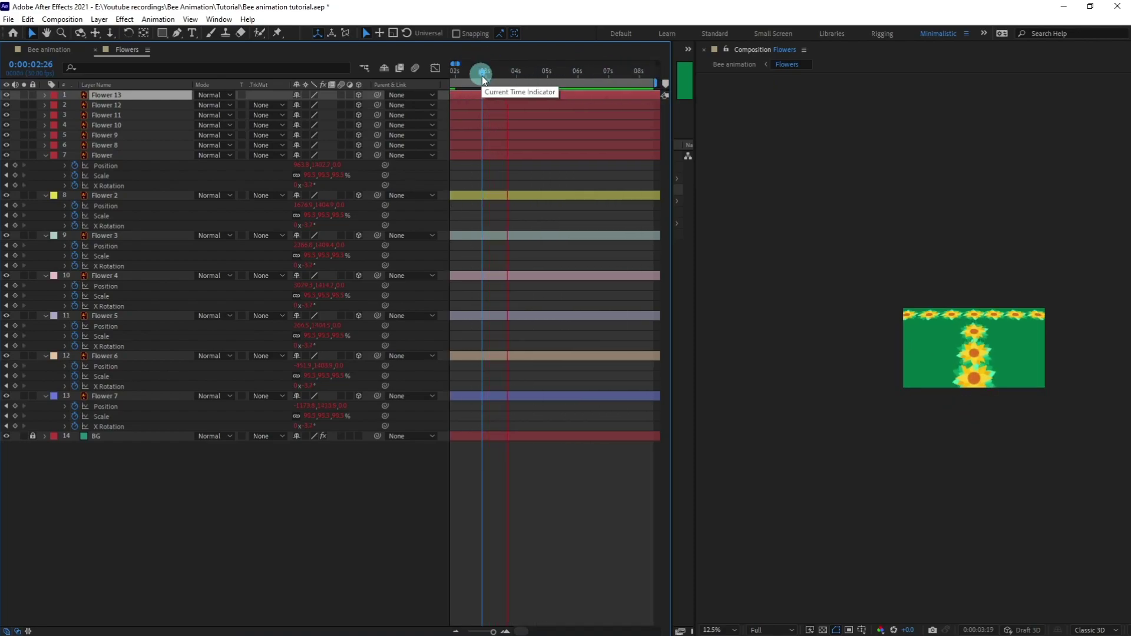
{"action": "left_click", "coordinate": [947, 349]}
{"action": "left_click", "coordinate": [985, 305]}
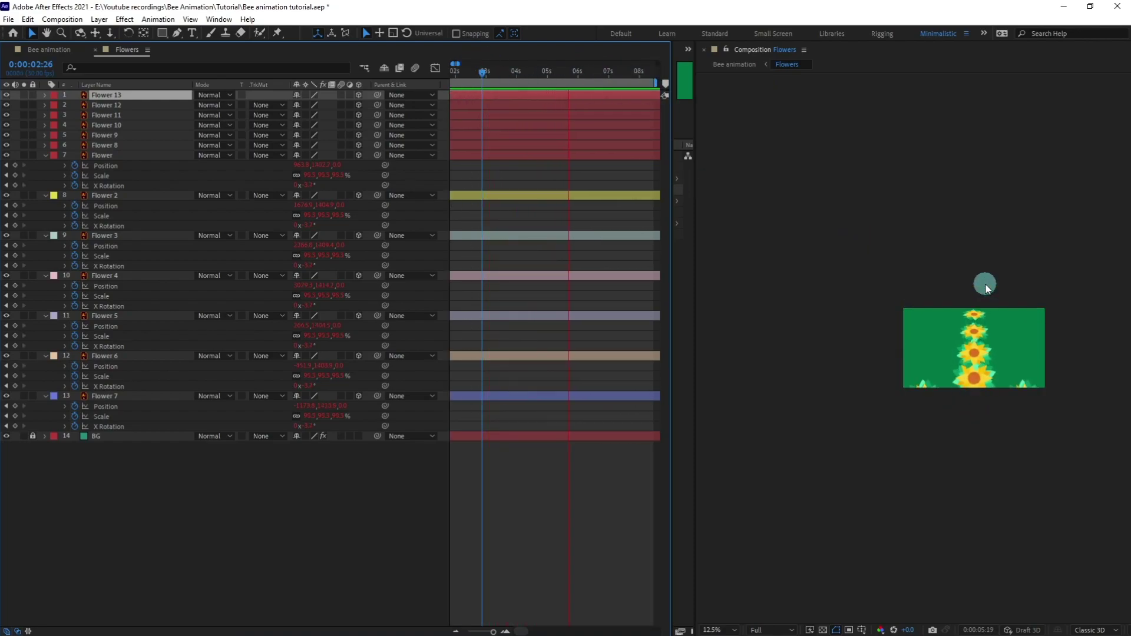
{"action": "key", "text": "space"}
{"action": "left_click_drag", "start_coordinate": [481, 75], "coordinate": [442, 78]}
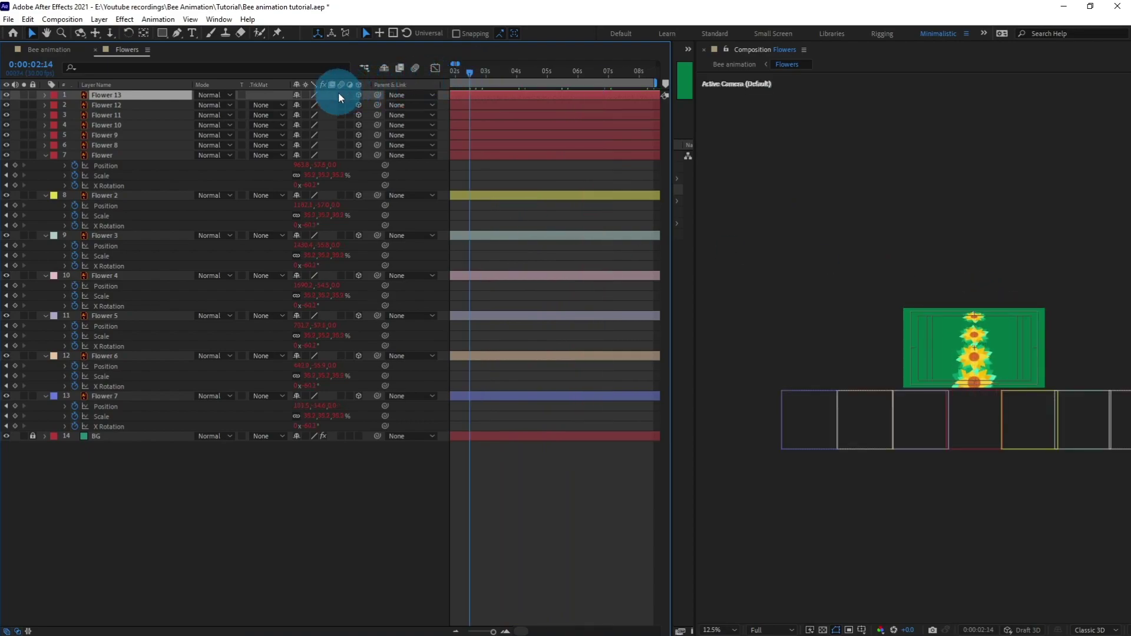
Duplicate Flower 2 and start the copy six frames after the composition's beginning, at 0:00:00:06
{"action": "key", "text": "Home"}
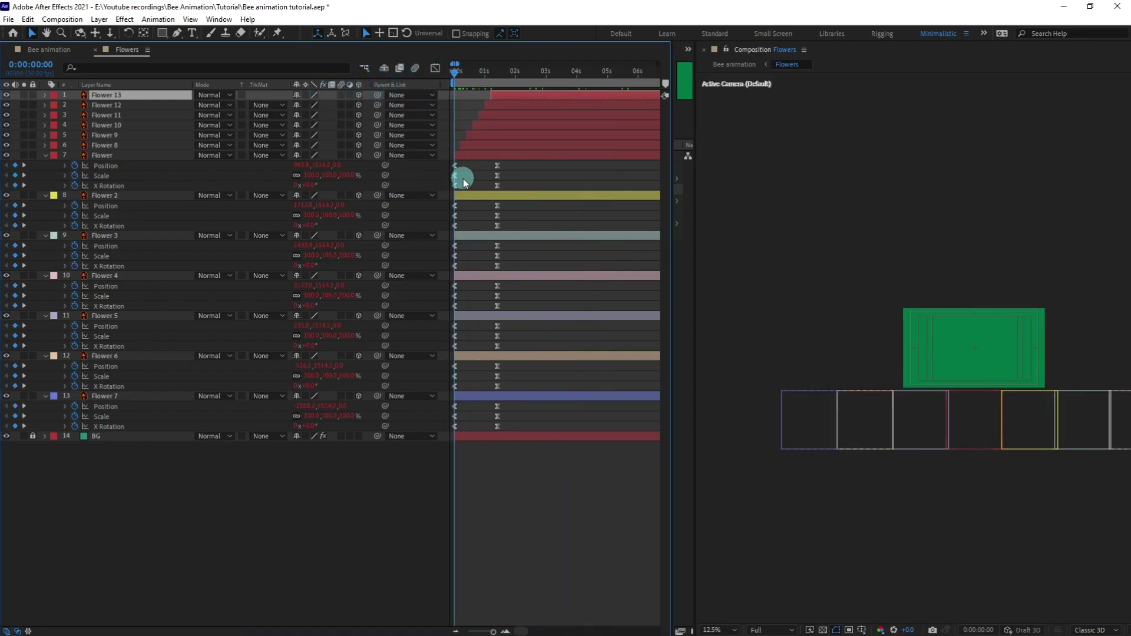
{"action": "left_click", "coordinate": [478, 197]}
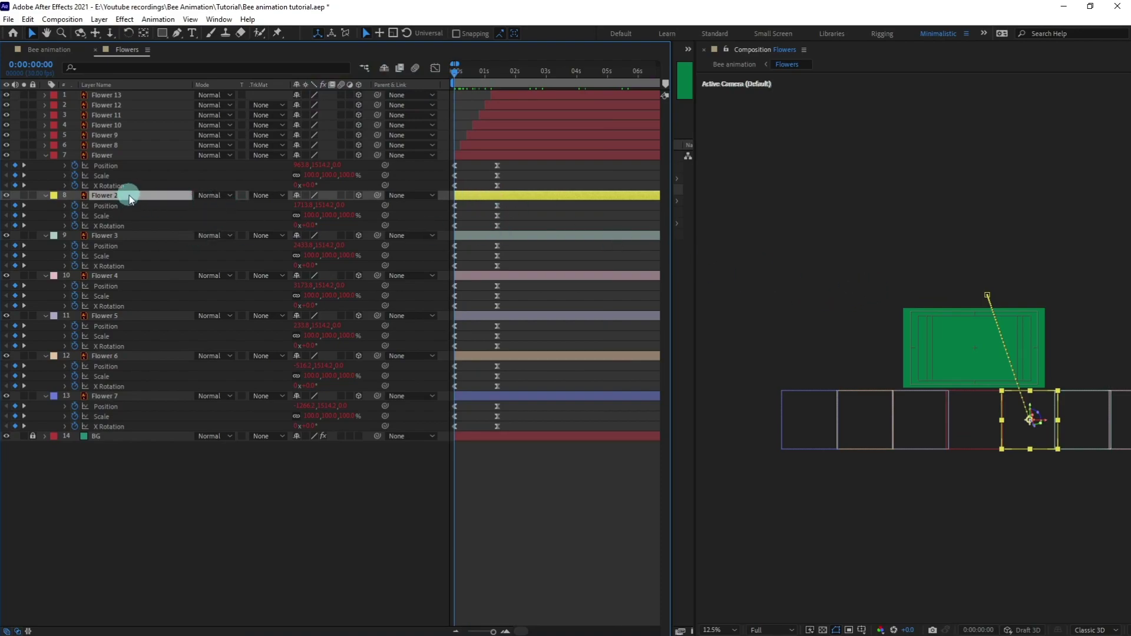
{"action": "key", "text": "ctrl+d"}
{"action": "scroll", "coordinate": [461, 256], "scroll_direction": "up", "scroll_amount": 2}
{"action": "left_click", "coordinate": [15, 66]}
{"action": "type", "text": "+"}
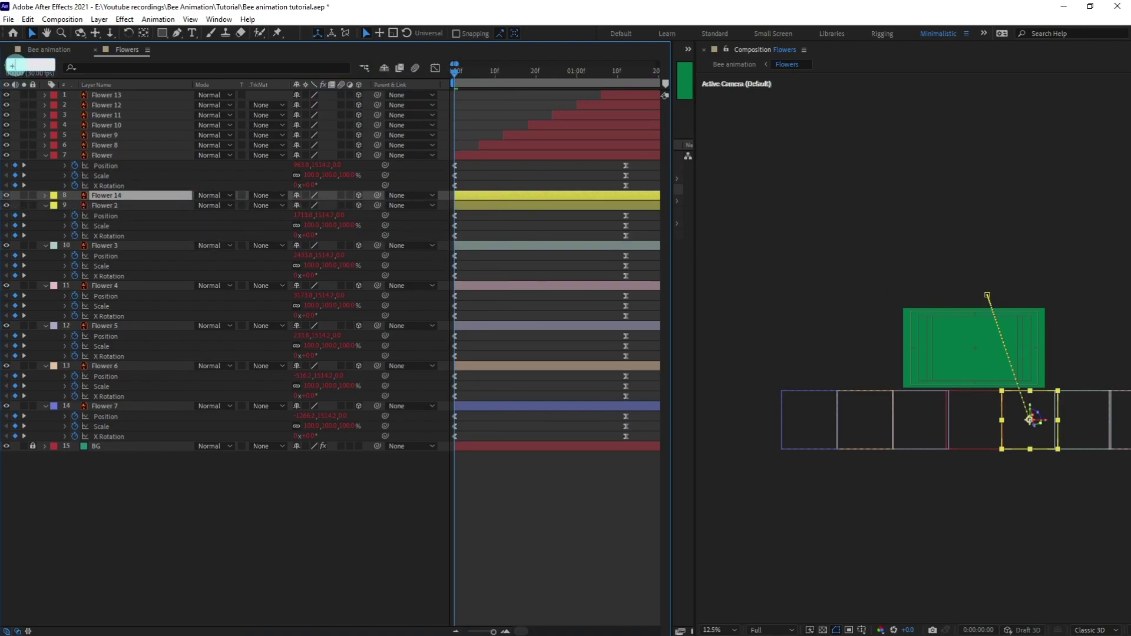
{"action": "type", "text": "6"}
{"action": "key", "text": "Return"}
{"action": "key", "text": "["}
Duplicate Flower 14 and start the copy six frames later, at 0:00:00:12
{"action": "left_click", "coordinate": [24, 64]}
{"action": "type", "text": "+6"}
{"action": "key", "text": "Return"}
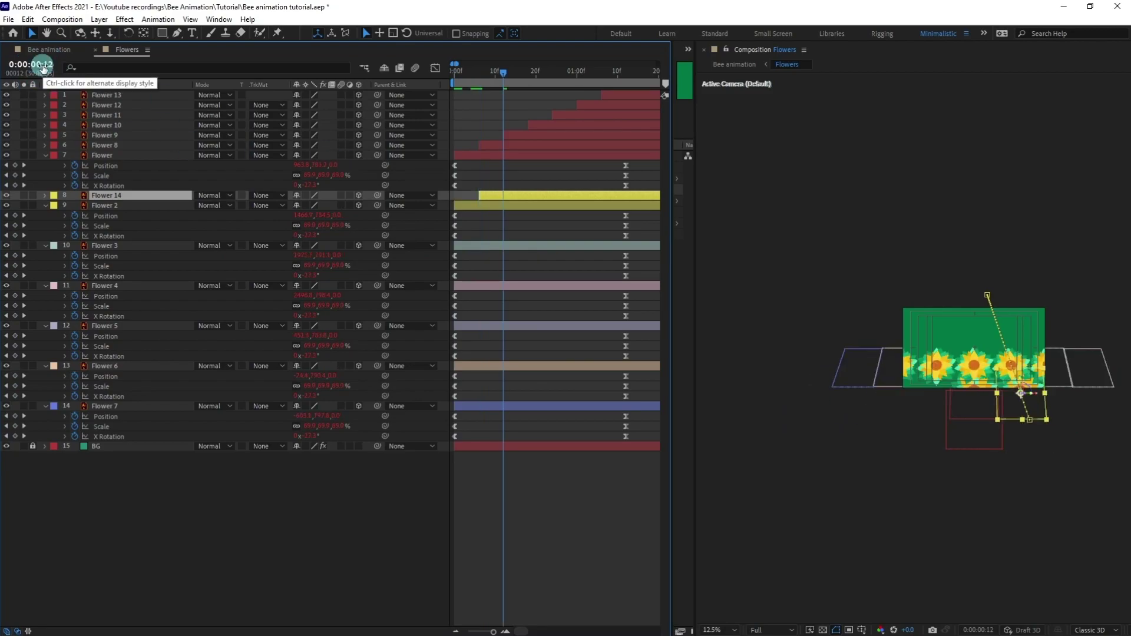
{"action": "key", "text": "ctrl+d"}
{"action": "key", "text": "bracketleft"}
Duplicate Flower 15 and start the copy six frames later, at 0:00:00:18
{"action": "left_click", "coordinate": [32, 64]}
{"action": "type", "text": "18"}
{"action": "key", "text": "Return"}
{"action": "key", "text": "ctrl+d"}
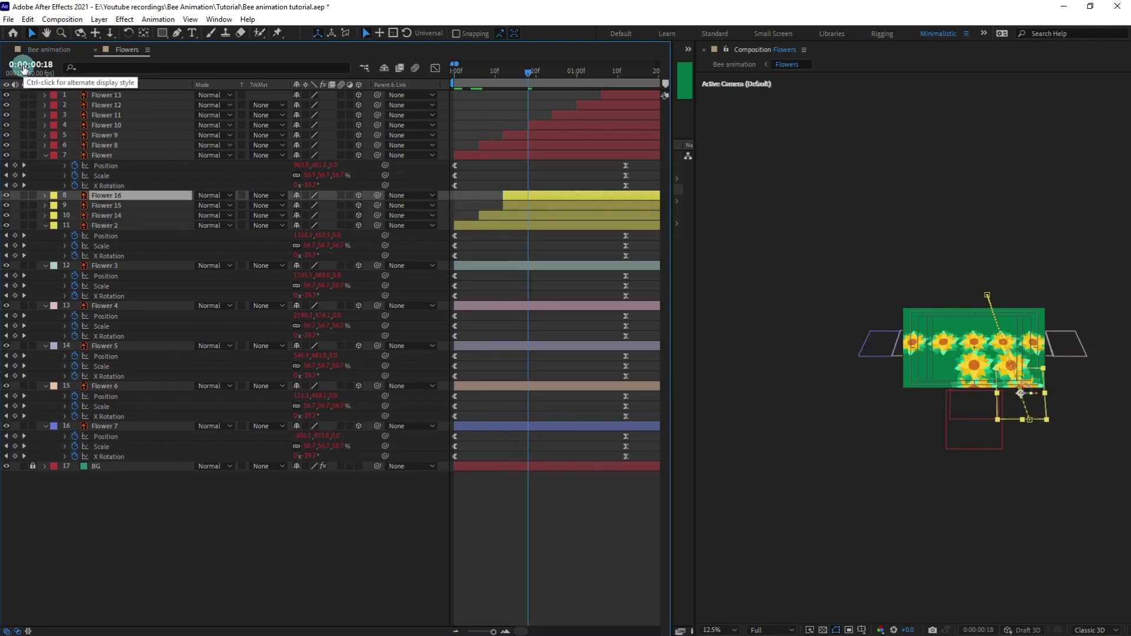
{"action": "key", "text": "bracketleft"}
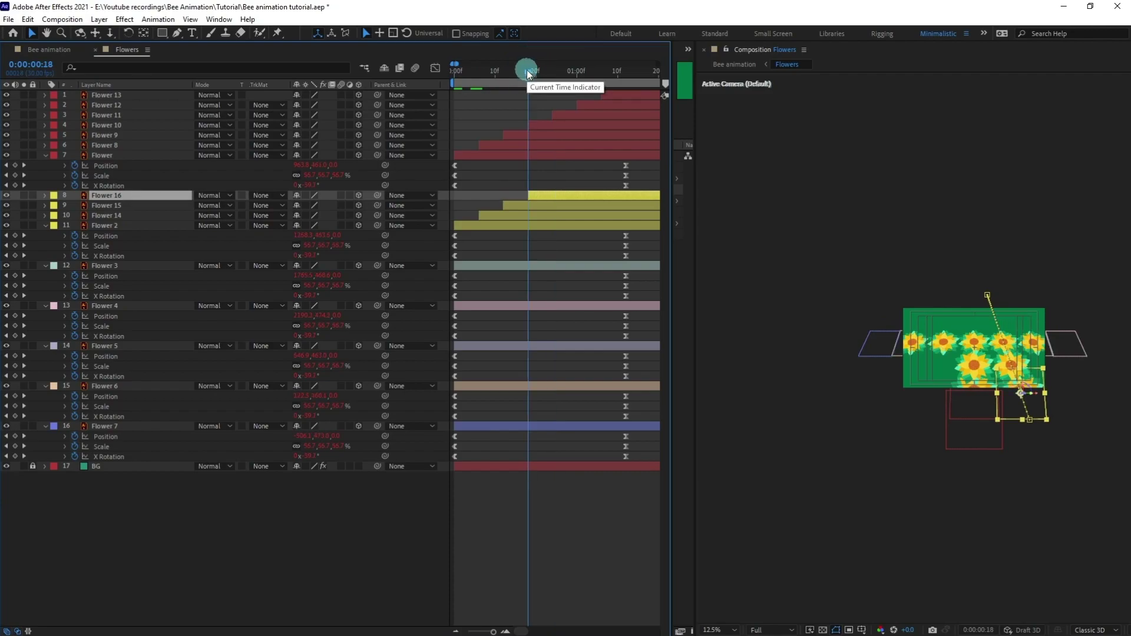
Duplicate Flower 16 and start the copy six frames later, at 0:00:00:24
{"action": "left_click", "coordinate": [36, 65]}
{"action": "type", "text": "24"}
{"action": "key", "text": "Return"}
{"action": "key", "text": "ctrl+d"}
{"action": "key", "text": "bracketleft"}
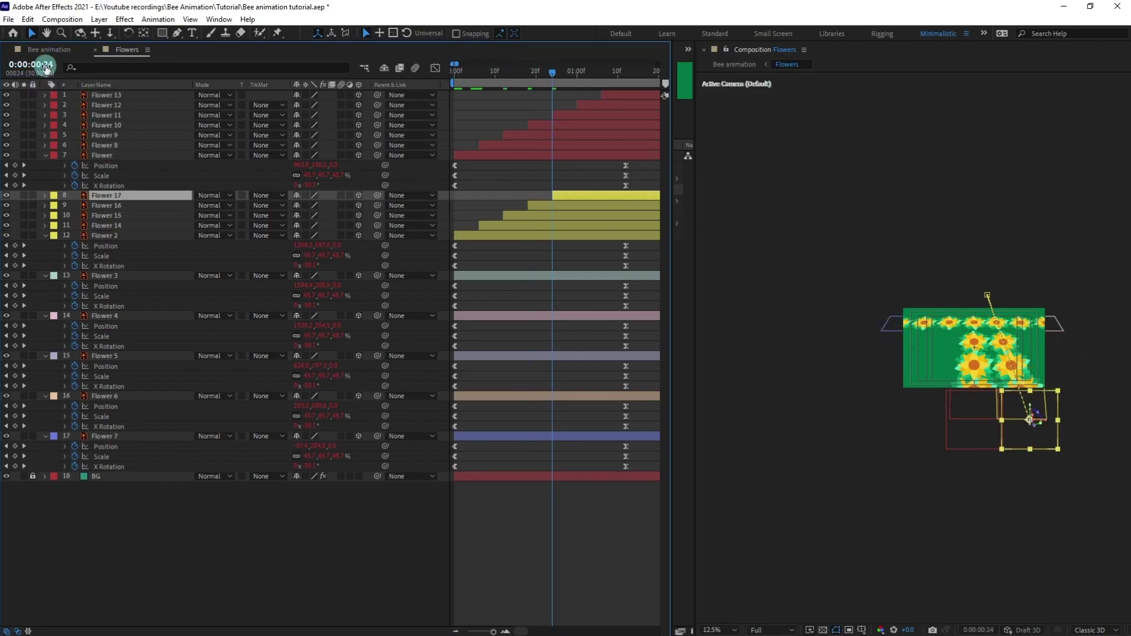
Duplicate Flower 17 and start the copy six frames later, at 0:00:01:00
{"action": "left_click", "coordinate": [36, 66]}
{"action": "type", "text": "+6"}
{"action": "key", "text": "Return"}
{"action": "key", "text": "ctrl+d"}
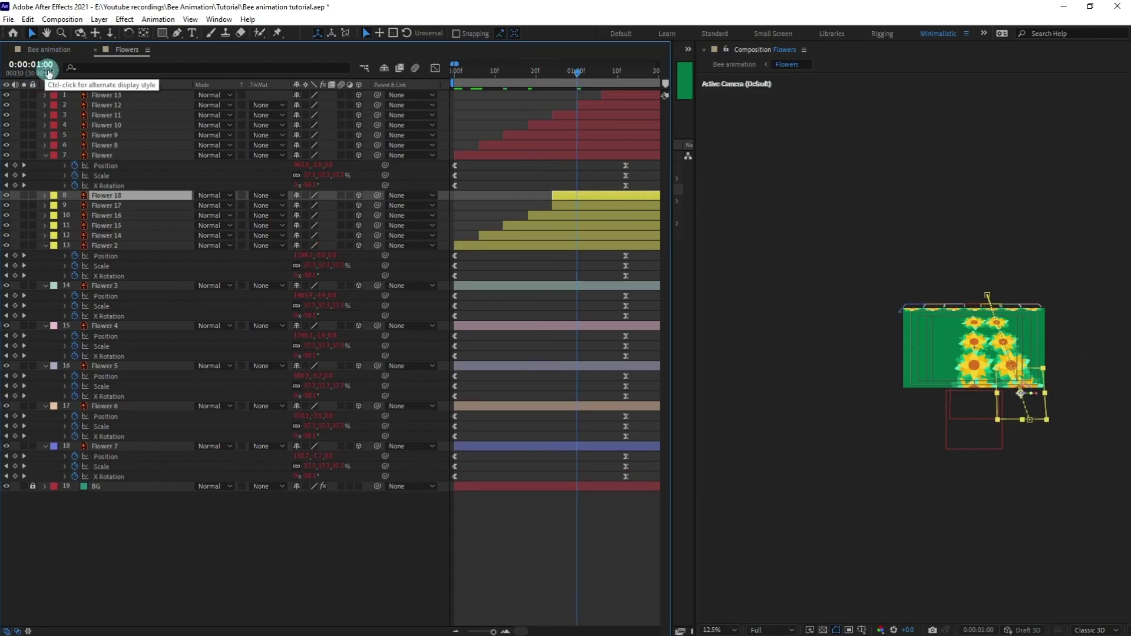
{"action": "key", "text": "bracketleft"}
Duplicate Flower 18 and start the copy six frames later, at 0:00:01:06
{"action": "left_click", "coordinate": [37, 66]}
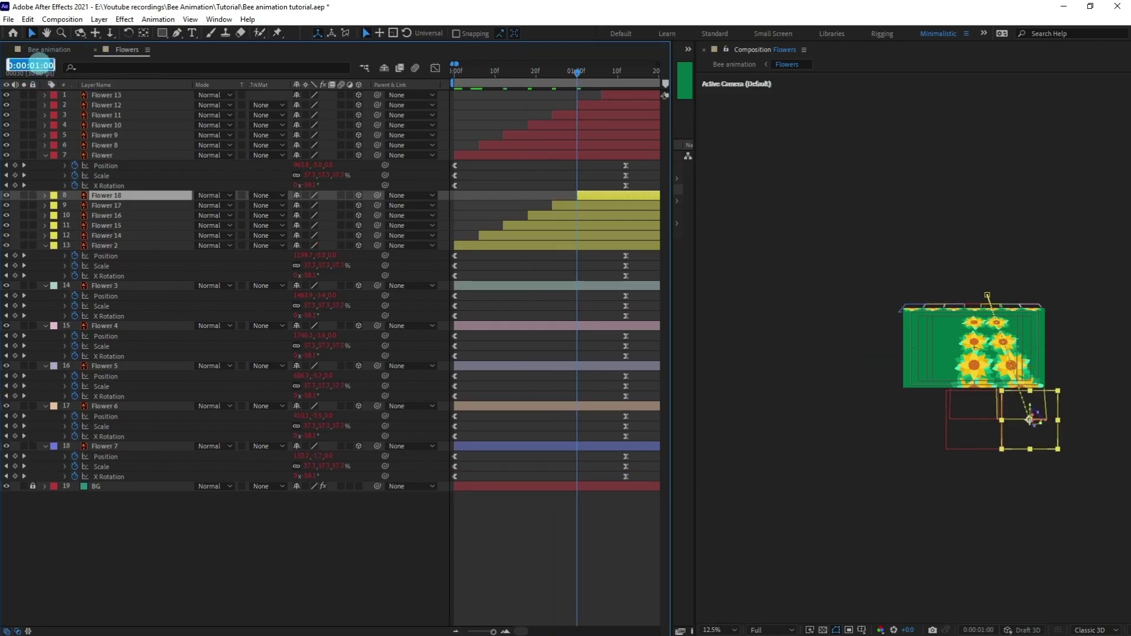
{"action": "type", "text": "+6"}
{"action": "key", "text": "Return"}
{"action": "key", "text": "ctrl+d"}
{"action": "key", "text": "bracketleft"}
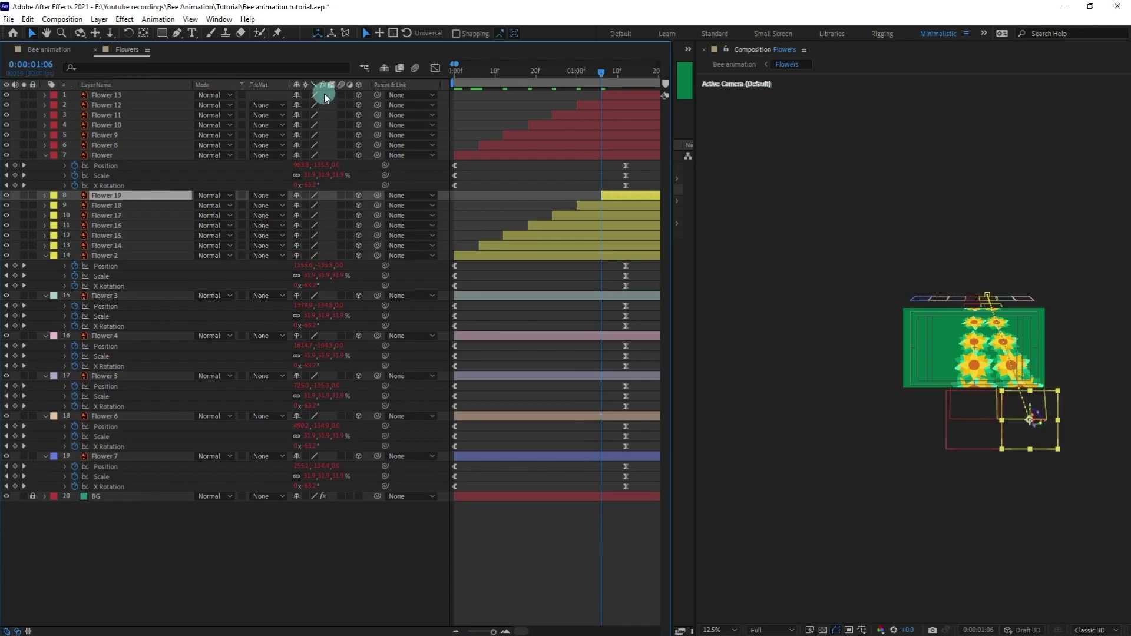
Duplicate Flower 3 and start the copy six frames after the composition's beginning, at 0:00:00:06
{"action": "left_click", "coordinate": [457, 75]}
{"action": "left_click", "coordinate": [472, 295]}
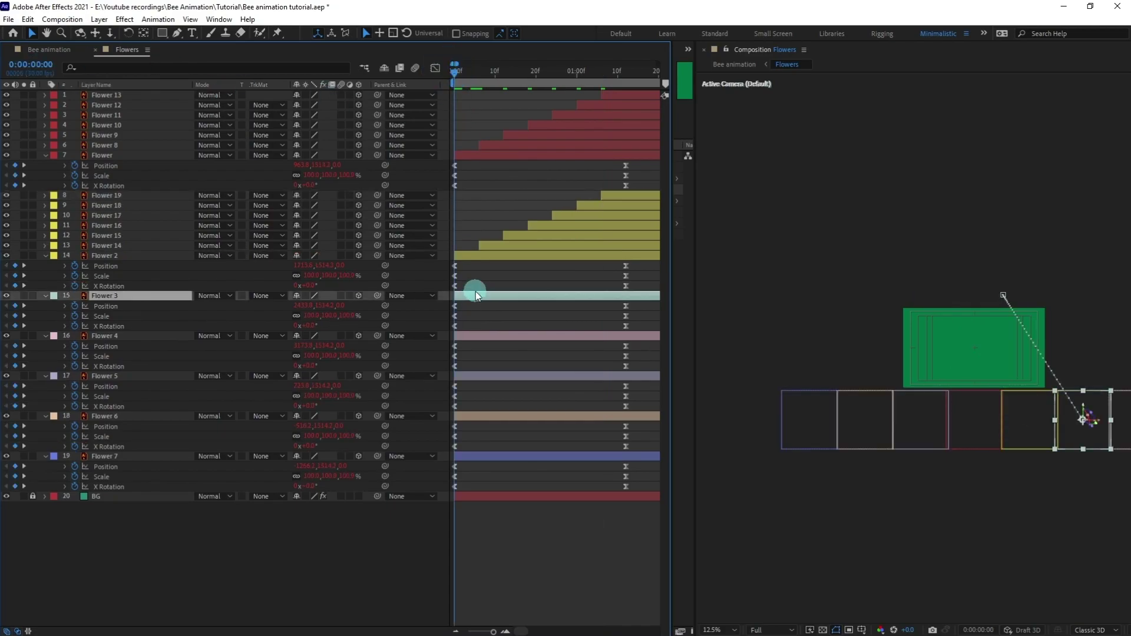
{"action": "key", "text": "ctrl+d"}
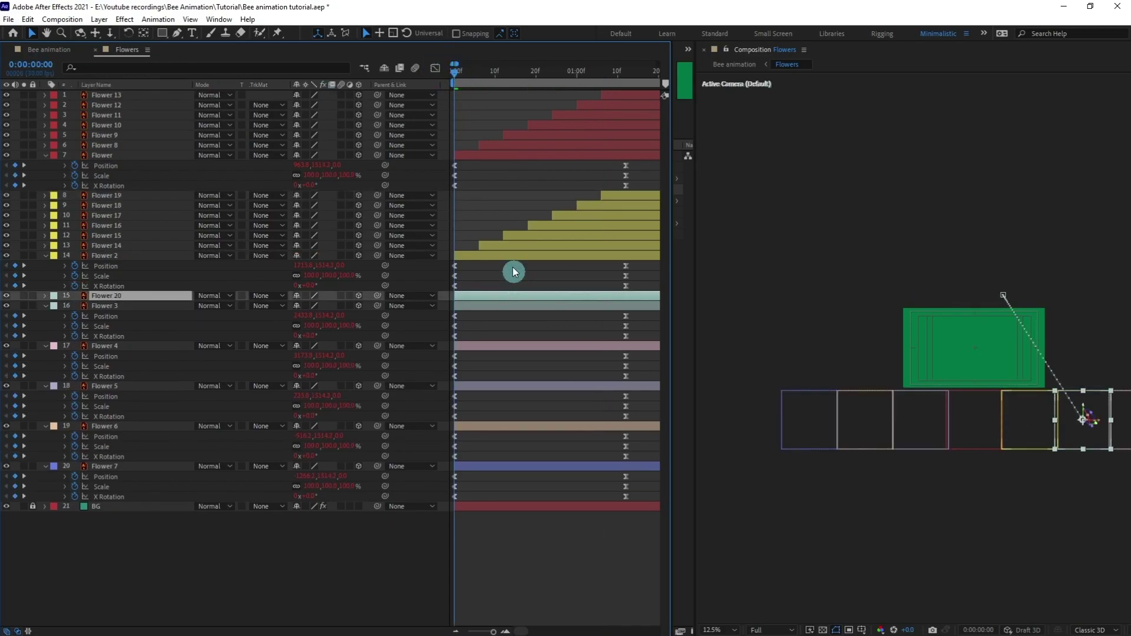
{"action": "type", "text": "+6"}
{"action": "key", "text": "Return"}
{"action": "key", "text": "bracketleft"}
Duplicate Flower 20 and start the copy six frames later, at 0:00:00:12
{"action": "left_click", "coordinate": [48, 71]}
{"action": "type", "text": "+6"}
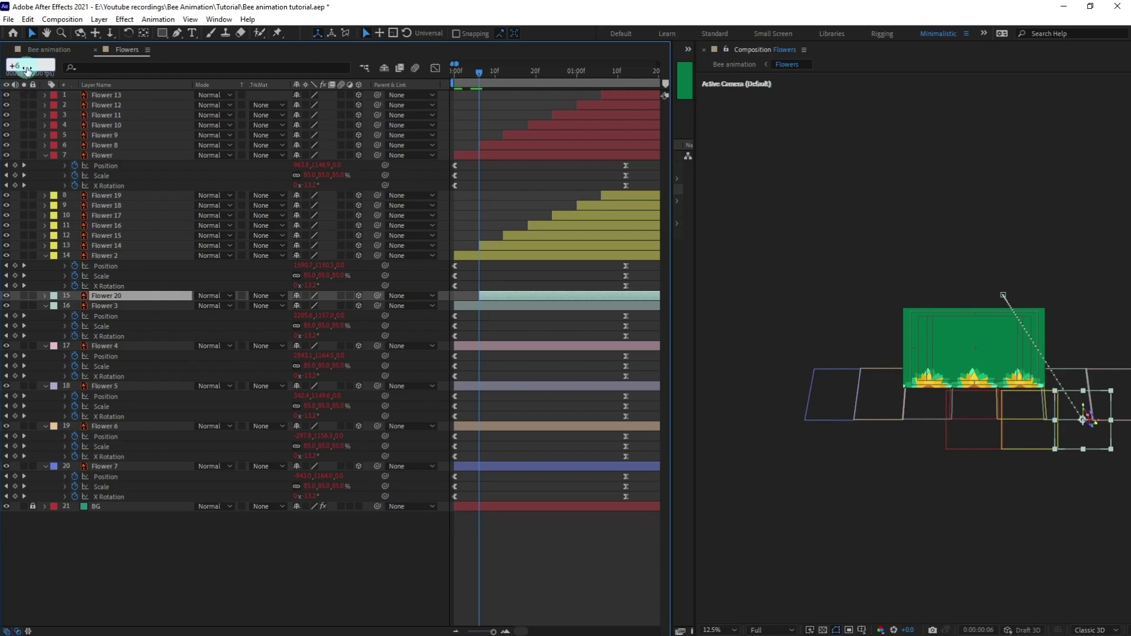
{"action": "key", "text": "Return"}
{"action": "key", "text": "ctrl+d"}
{"action": "key", "text": "bracketleft"}
Duplicate Flower 21 and start the copy six frames later, at 0:00:00:18
{"action": "left_click", "coordinate": [23, 66]}
{"action": "type", "text": "+6"}
{"action": "key", "text": "Return"}
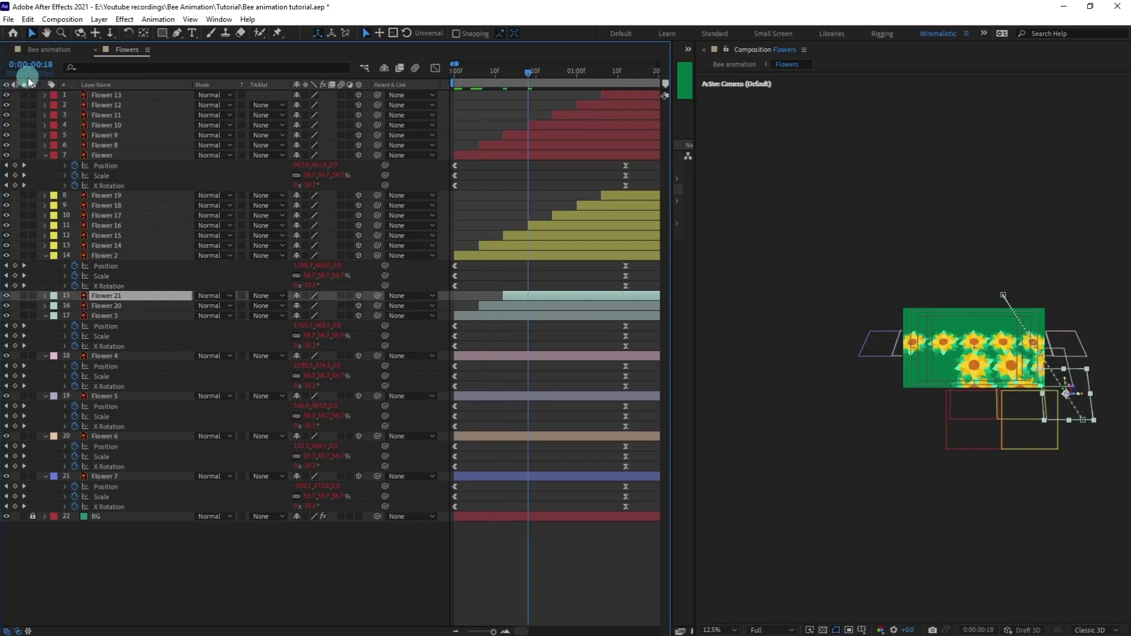
{"action": "key", "text": "ctrl+d"}
{"action": "key", "text": "bracketleft"}
Duplicate Flower 22 and start the copy six frames later, at 0:00:00:24
{"action": "left_click", "coordinate": [23, 66]}
{"action": "type", "text": "+6"}
{"action": "key", "text": "Return"}
{"action": "key", "text": "ctrl+d"}
{"action": "key", "text": "bracketleft"}
Duplicate Flower 23 and start the copy six frames later, at 0:00:01:00
{"action": "left_click", "coordinate": [24, 66]}
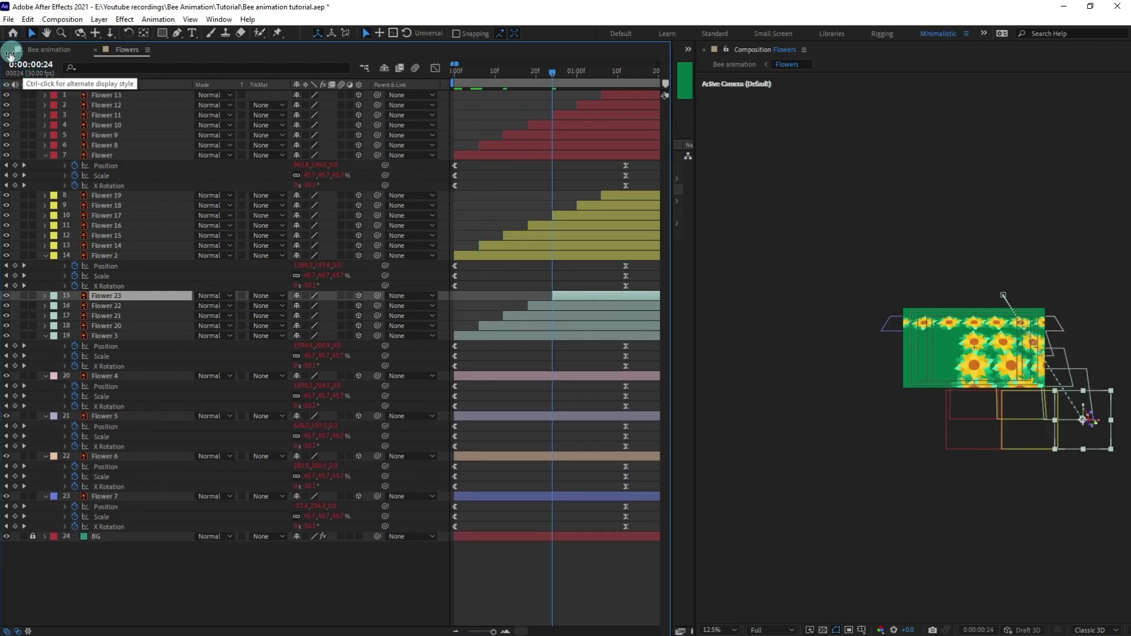
{"action": "type", "text": "+6"}
{"action": "key", "text": "Return"}
{"action": "key", "text": "ctrl+d"}
{"action": "key", "text": "bracketleft"}
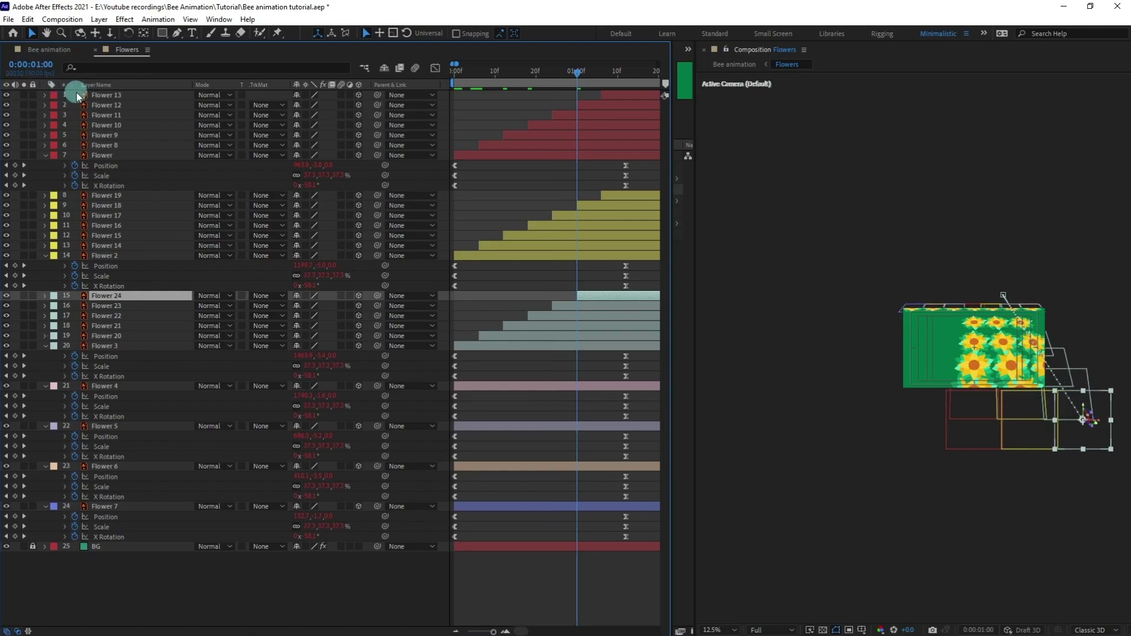
Duplicate Flower 24 and start the copy six frames later, at 0:00:01:06
{"action": "left_click", "coordinate": [40, 68]}
{"action": "type", "text": "+"}
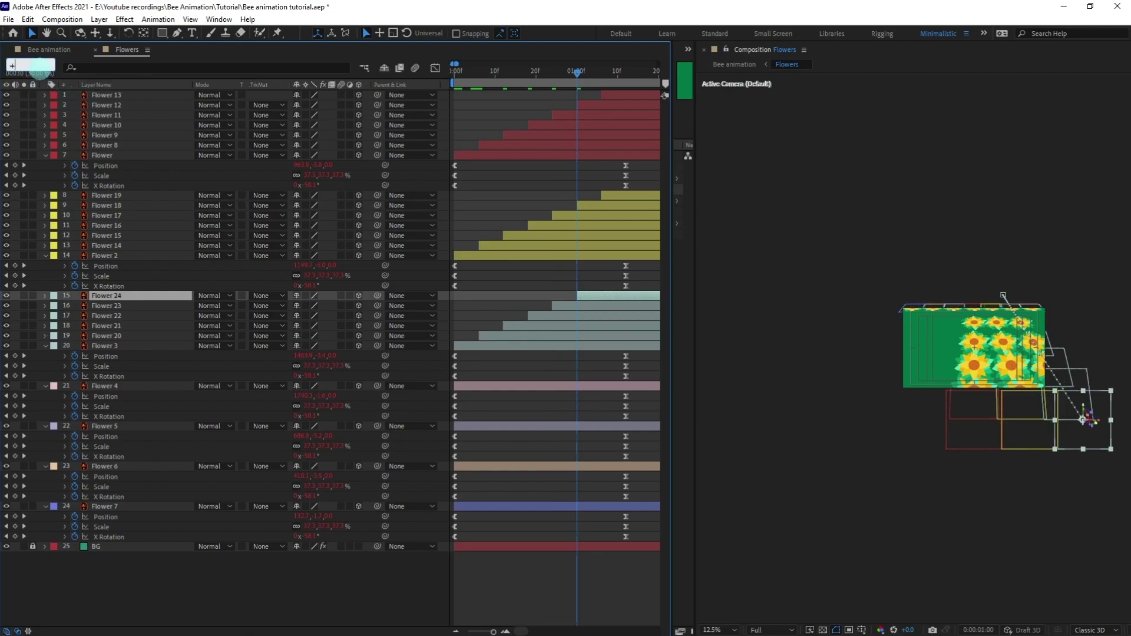
{"action": "type", "text": "6"}
{"action": "key", "text": "Return"}
{"action": "key", "text": "ctrl+d"}
{"action": "key", "text": "bracketleft"}
Duplicate Flower 4 and start the copy six frames after the composition's beginning, at 0:00:00:06
{"action": "left_click_drag", "start_coordinate": [501, 73], "coordinate": [426, 77]}
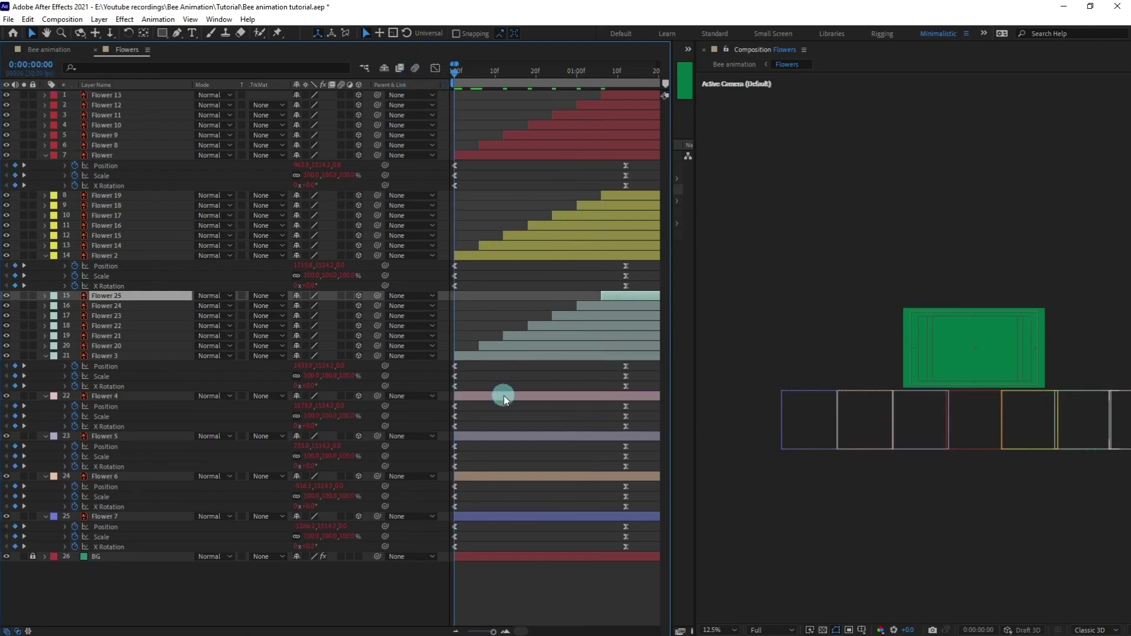
{"action": "left_click", "coordinate": [504, 396]}
{"action": "key", "text": "ctrl+d"}
{"action": "left_click", "coordinate": [39, 66]}
{"action": "type", "text": "+6"}
{"action": "key", "text": "Return"}
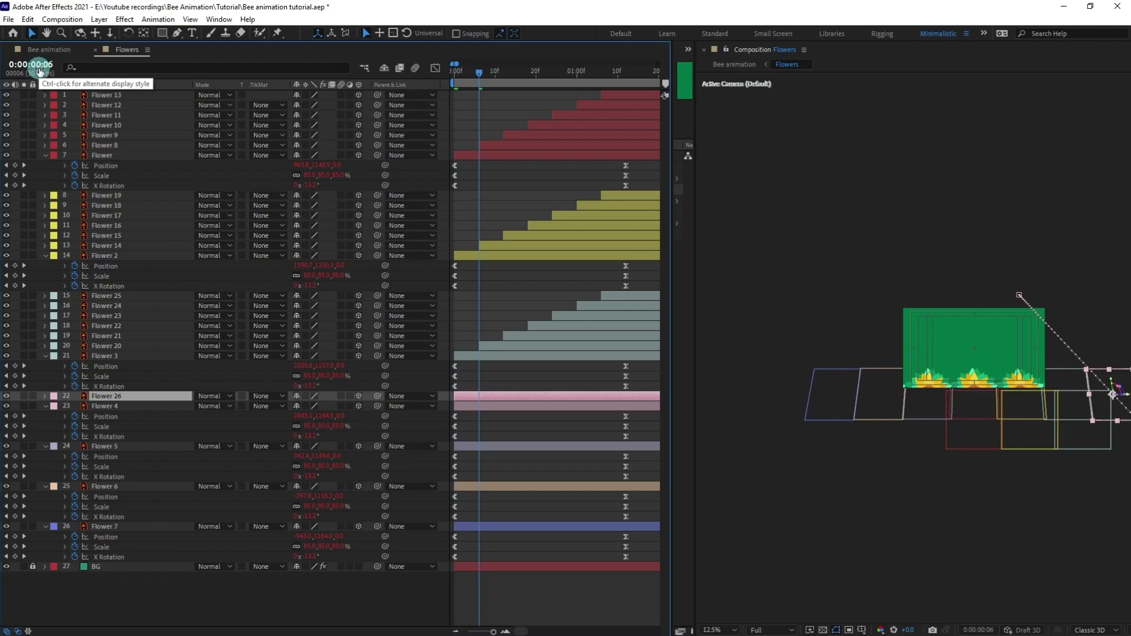
{"action": "key", "text": "bracketleft"}
Duplicate Flower 26 and start the copy six frames later, at 0:00:00:12
{"action": "left_click", "coordinate": [36, 66]}
{"action": "type", "text": "+6"}
{"action": "key", "text": "Return"}
{"action": "key", "text": "ctrl+d"}
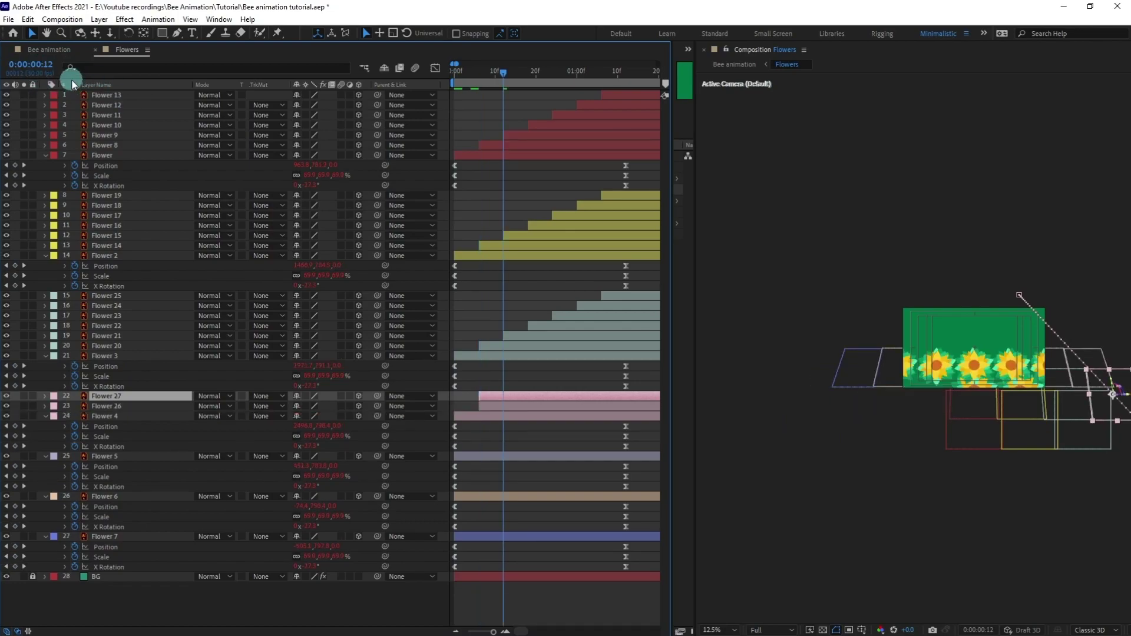
{"action": "key", "text": "bracketleft"}
Duplicate Flower 27 and start the copy six frames later, at 0:00:00:18
{"action": "left_click", "coordinate": [39, 66]}
{"action": "type", "text": "+6"}
{"action": "key", "text": "Return"}
{"action": "key", "text": "ctrl+d"}
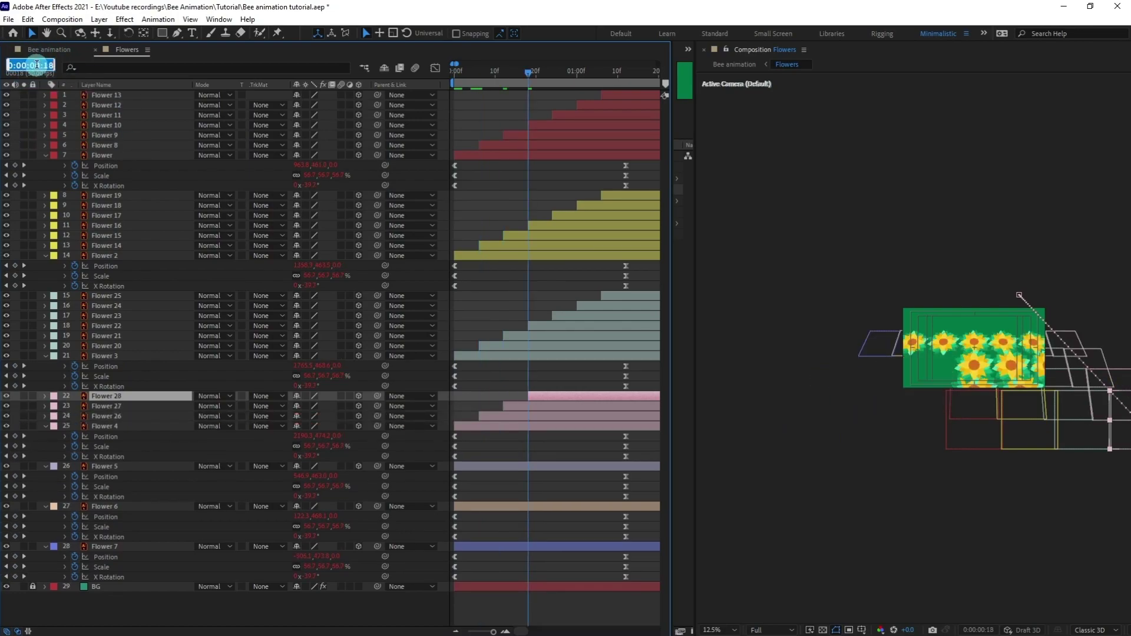
Duplicate Flower 28 and start the copy six frames later, at 0:00:00:24
{"action": "type", "text": "+6"}
{"action": "key", "text": "Return"}
{"action": "key", "text": "ctrl+d"}
Duplicate Flower 29 and start the copy six frames later, at 0:00:01:00
{"action": "type", "text": "+6"}
{"action": "key", "text": "Return"}
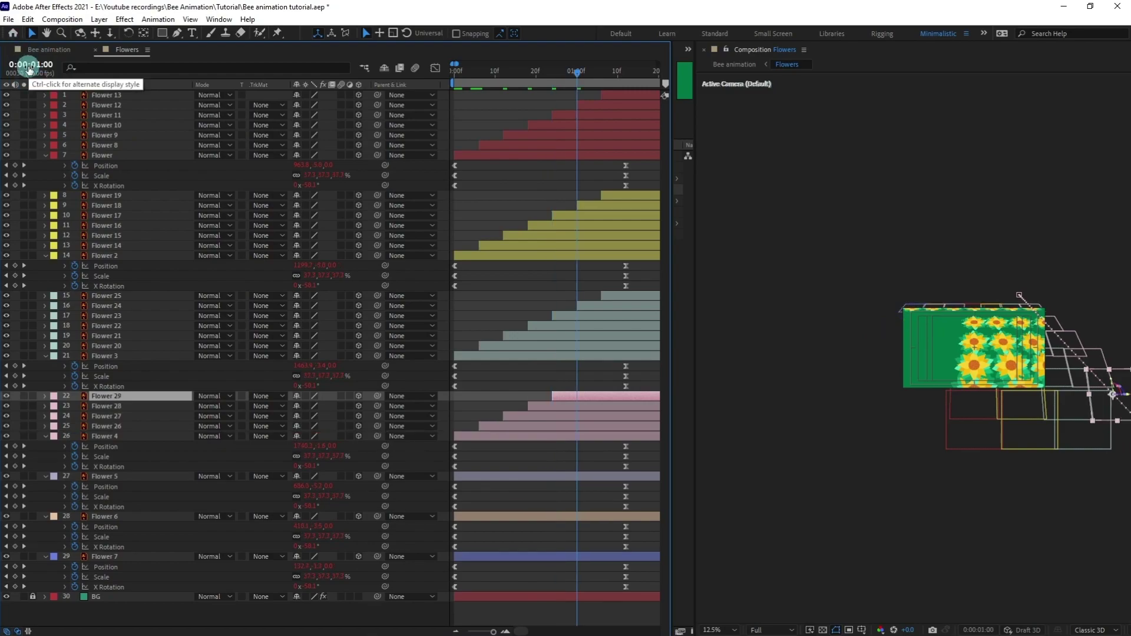
{"action": "key", "text": "ctrl+d"}
{"action": "key", "text": "bracketleft"}
Duplicate Flower 30 and start the copy six frames later, at 0:00:01:06
{"action": "left_click", "coordinate": [29, 65]}
{"action": "type", "text": "+6"}
{"action": "key", "text": "Return"}
{"action": "key", "text": "ctrl+d"}
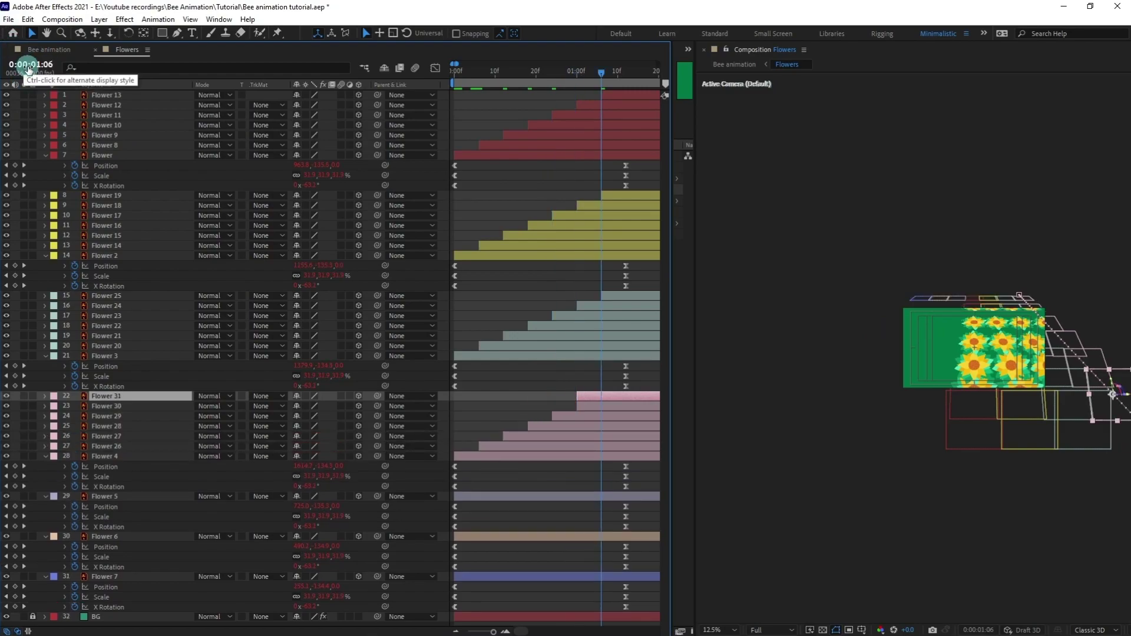
{"action": "key", "text": "bracketleft"}
Duplicate Flower 5 and start the copy at 0:00:00:06
{"action": "left_click_drag", "start_coordinate": [468, 70], "coordinate": [479, 75]}
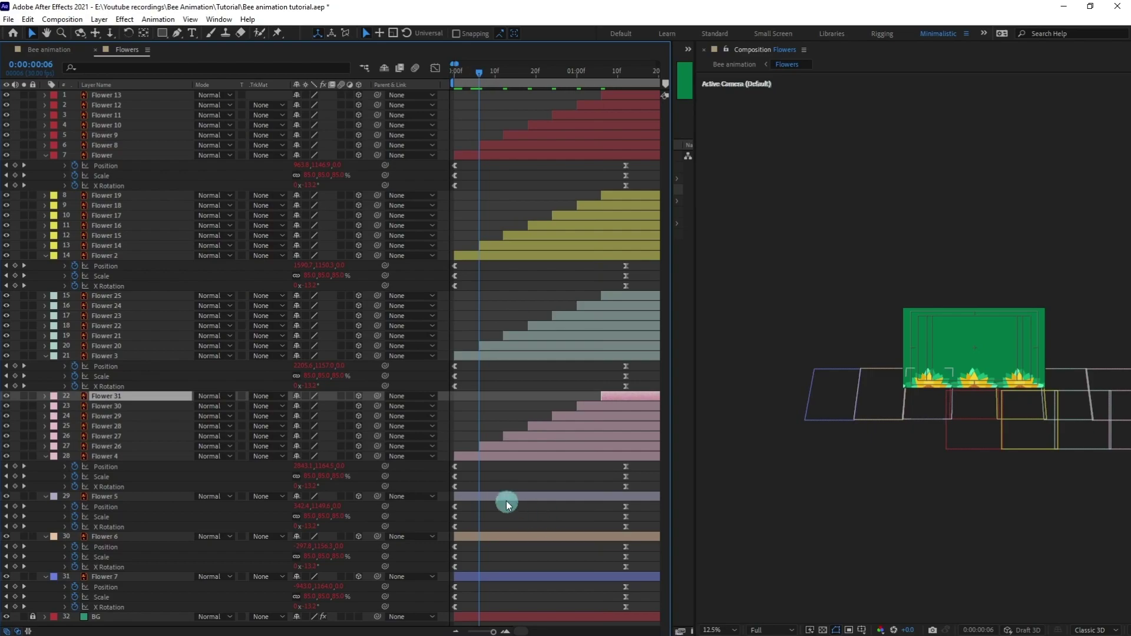
{"action": "left_click", "coordinate": [504, 496]}
{"action": "key", "text": "ctrl+d"}
{"action": "key", "text": "bracketleft"}
Duplicate Flower 32 and start the copy six frames later, at 0:00:00:12
{"action": "left_click", "coordinate": [31, 66]}
{"action": "type", "text": "+6"}
{"action": "key", "text": "Return"}
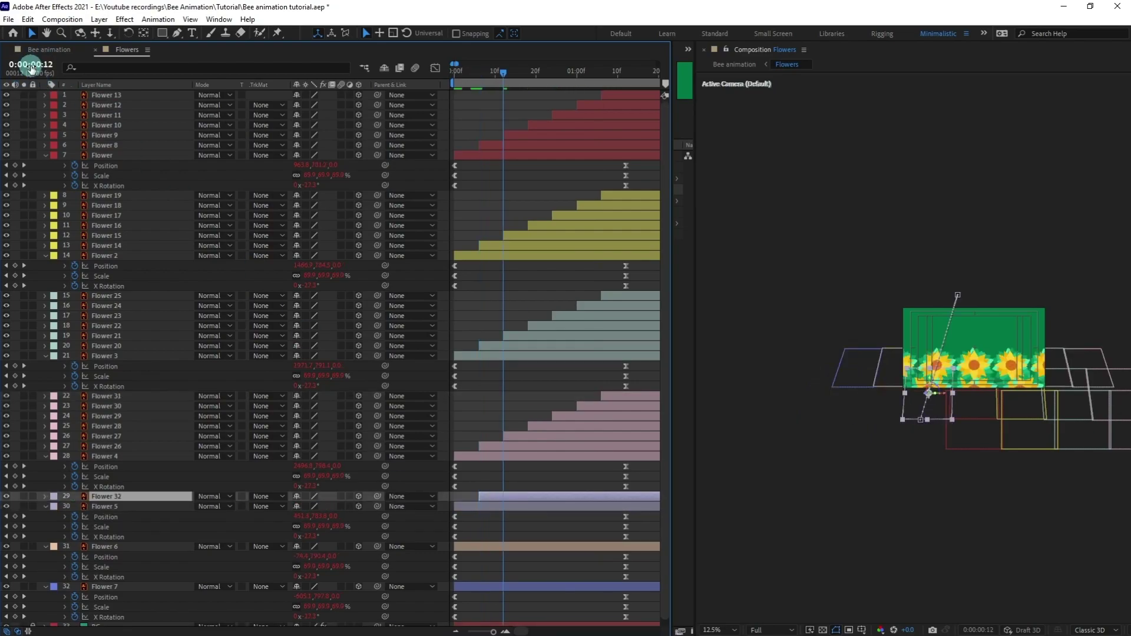
{"action": "key", "text": "ctrl+d"}
{"action": "key", "text": "bracketleft"}
Duplicate Flower 33 and start the copy six frames later, at 0:00:00:18
{"action": "left_click", "coordinate": [47, 73]}
{"action": "type", "text": "+6"}
{"action": "key", "text": "Return"}
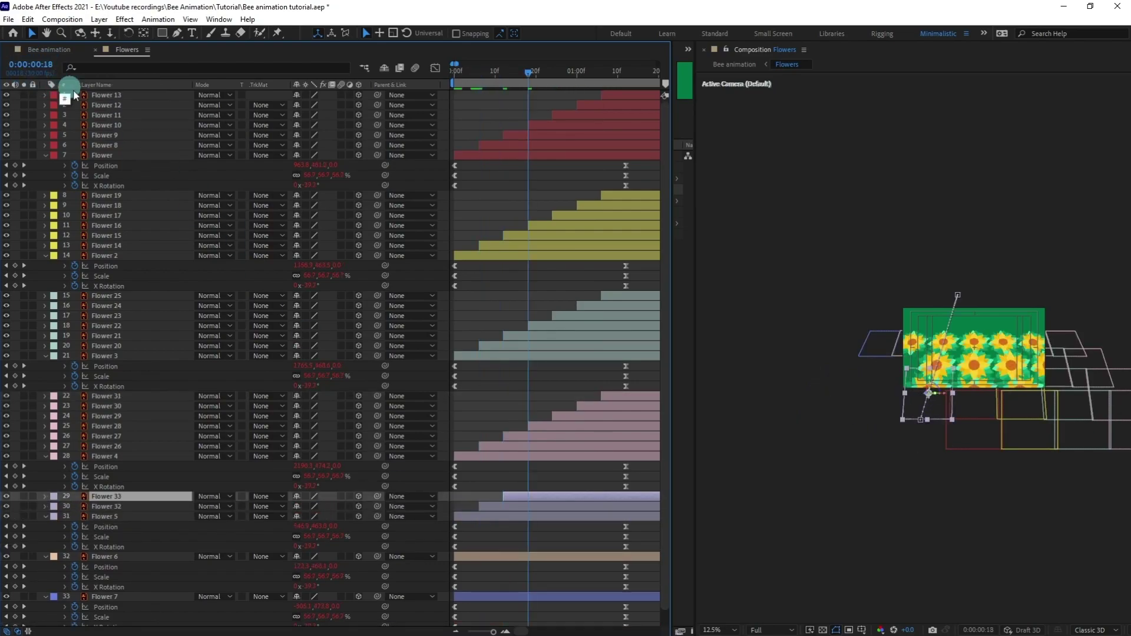
{"action": "key", "text": "ctrl+d"}
{"action": "key", "text": "bracketleft"}
Duplicate Flower 34 and start the copy six frames later, at 0:00:00:24
{"action": "type", "text": "+6"}
{"action": "key", "text": "Return"}
{"action": "key", "text": "ctrl+d"}
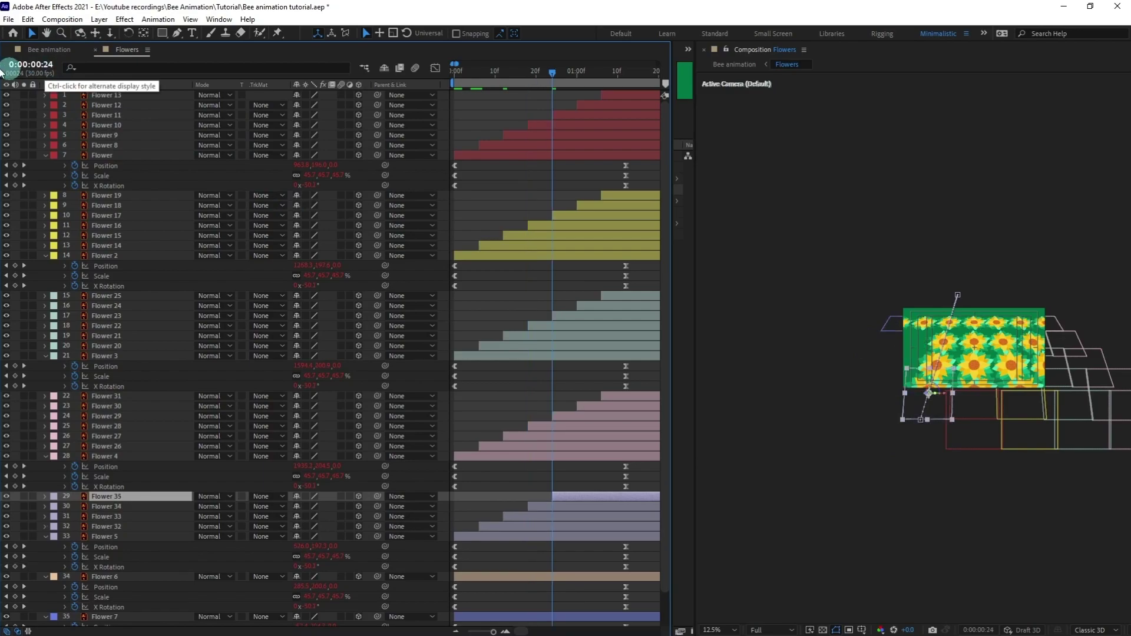
{"action": "key", "text": "bracketleft"}
Duplicate Flower 35 and start the copy six frames later, at 0:00:01:00
{"action": "left_click", "coordinate": [53, 71]}
{"action": "type", "text": "+6"}
{"action": "key", "text": "Return"}
{"action": "key", "text": "ctrl+d"}
{"action": "key", "text": "bracketleft"}
Duplicate Flower 36 and start the copy six frames later, at 0:00:01:06
{"action": "left_click", "coordinate": [50, 72]}
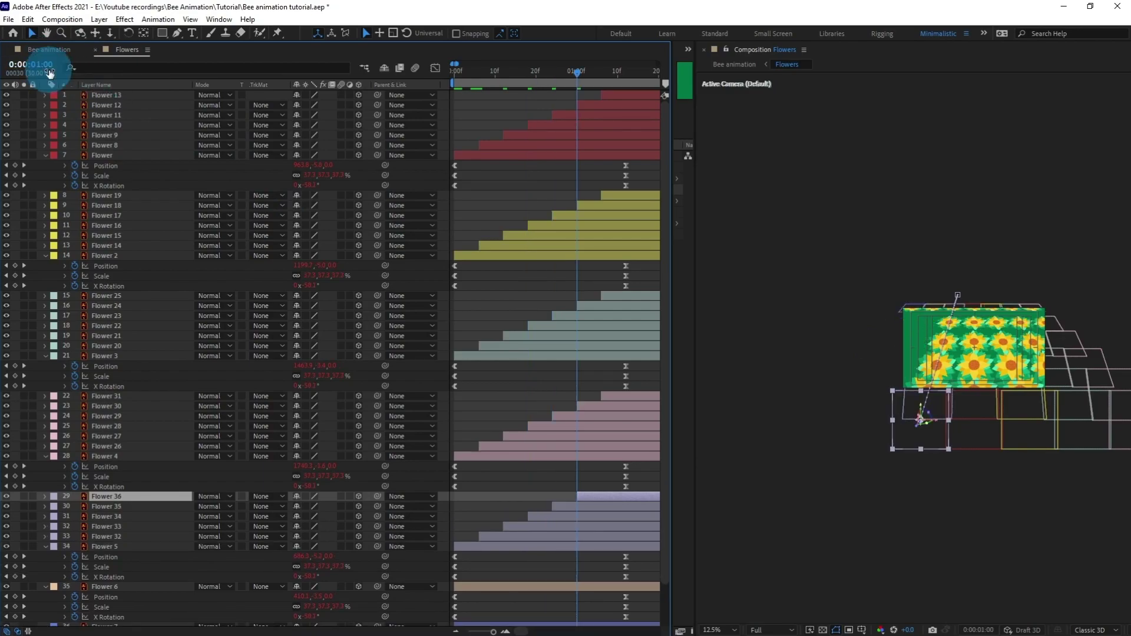
{"action": "key", "text": "ctrl+d"}
{"action": "key", "text": "bracketleft"}
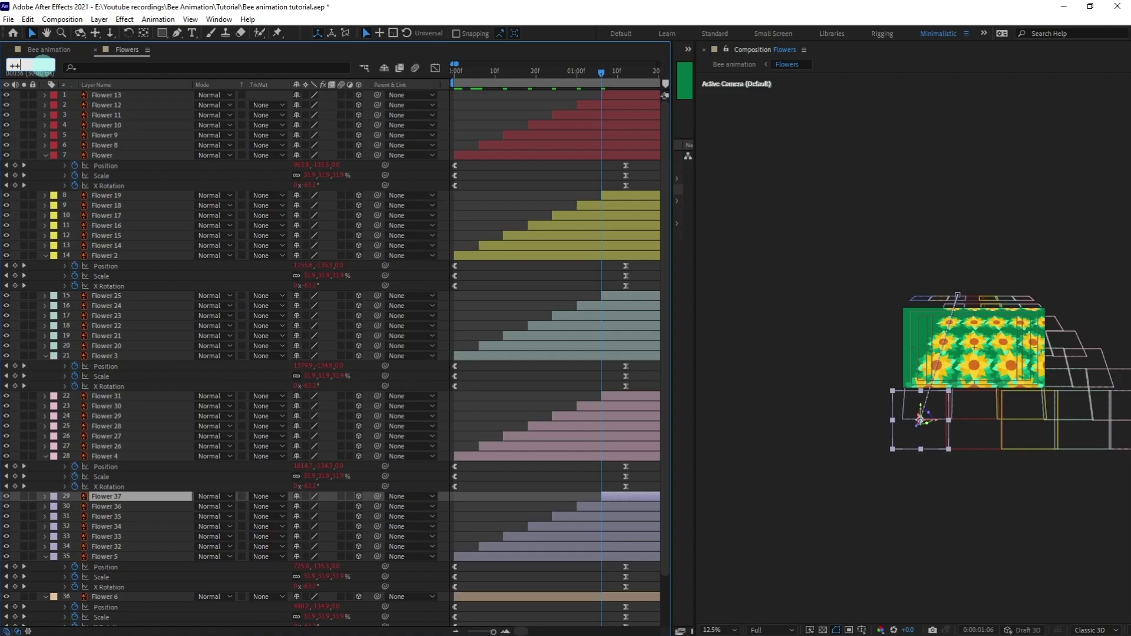
{"action": "key", "text": "Return"}
{"action": "scroll", "coordinate": [560, 465], "scroll_direction": "down", "scroll_amount": 2}
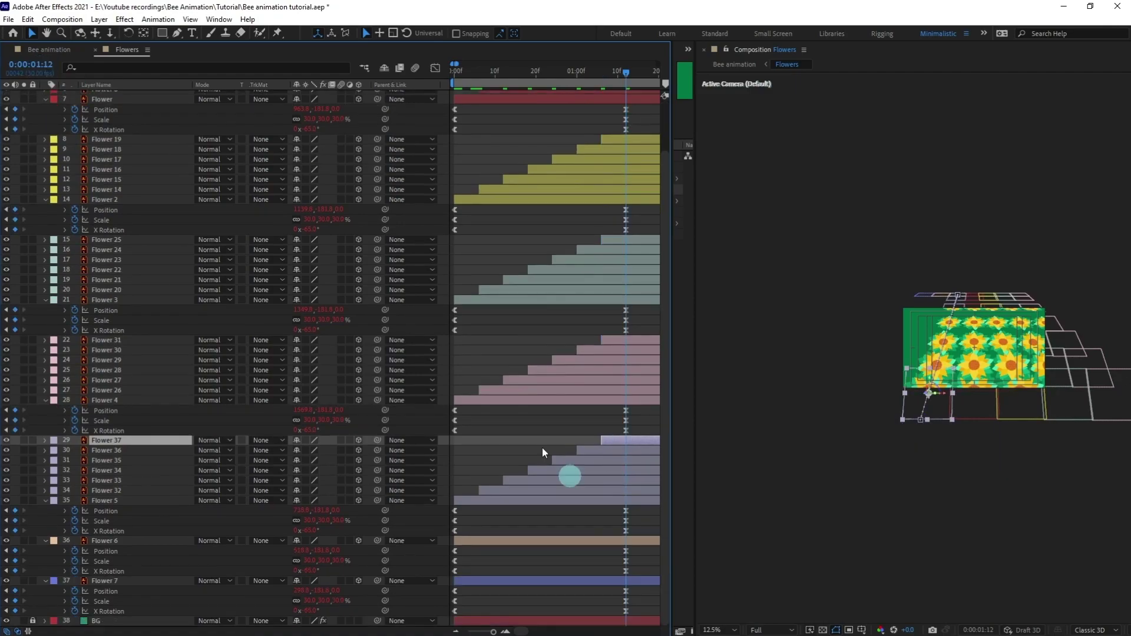
Duplicate Flower 6 and start the copy at 0:00:00:06
{"action": "left_click", "coordinate": [477, 75]}
{"action": "left_click", "coordinate": [495, 540]}
{"action": "key", "text": "ctrl+d"}
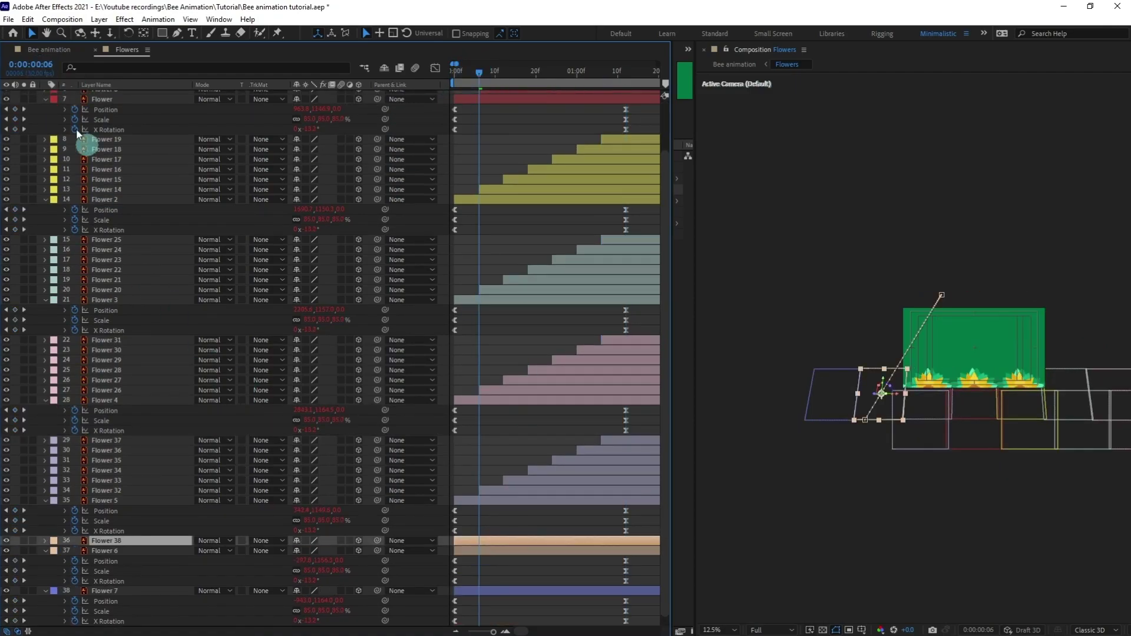
Duplicate Flower 38 and start the copy six frames later, at 0:00:00:12
{"action": "left_click", "coordinate": [34, 68]}
{"action": "type", "text": "+6"}
{"action": "key", "text": "Return"}
{"action": "left_click_drag", "start_coordinate": [479, 540], "coordinate": [532, 545]}
{"action": "key", "text": "ctrl+d"}
Duplicate Flower 39 and start the copy six frames later, at 0:00:00:18
{"action": "left_click", "coordinate": [27, 66]}
{"action": "type", "text": "18"}
{"action": "key", "text": "Return"}
{"action": "key", "text": "ctrl+d"}
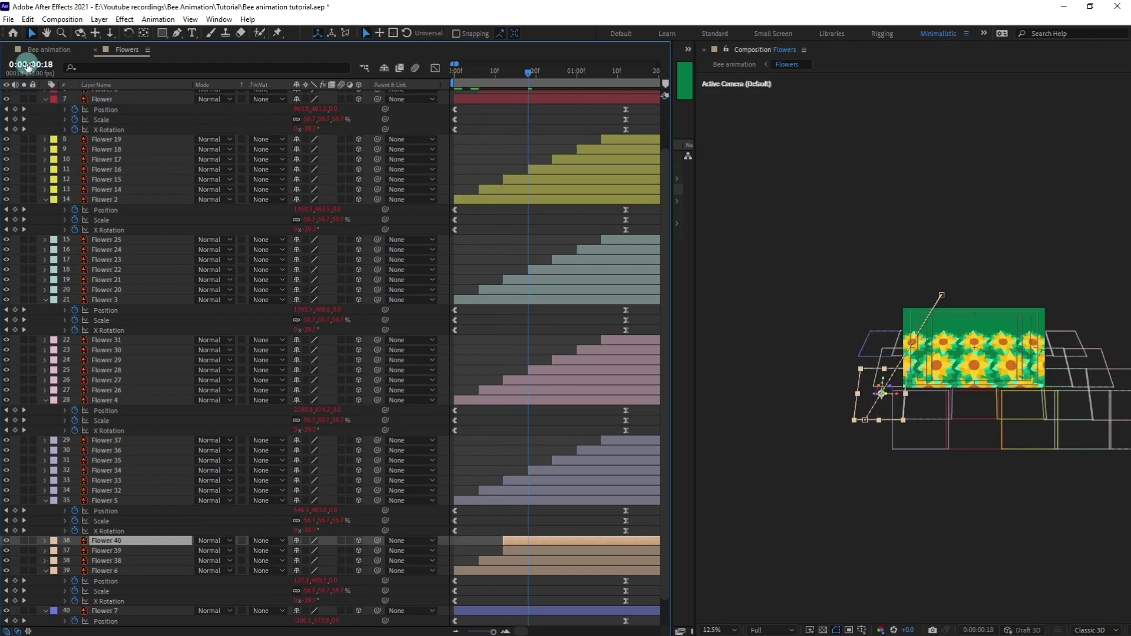
{"action": "left_click_drag", "start_coordinate": [527, 556], "coordinate": [552, 554]}
Duplicate Flower 40 and start the copy six frames later, at 0:00:00:24
{"action": "left_click", "coordinate": [49, 67]}
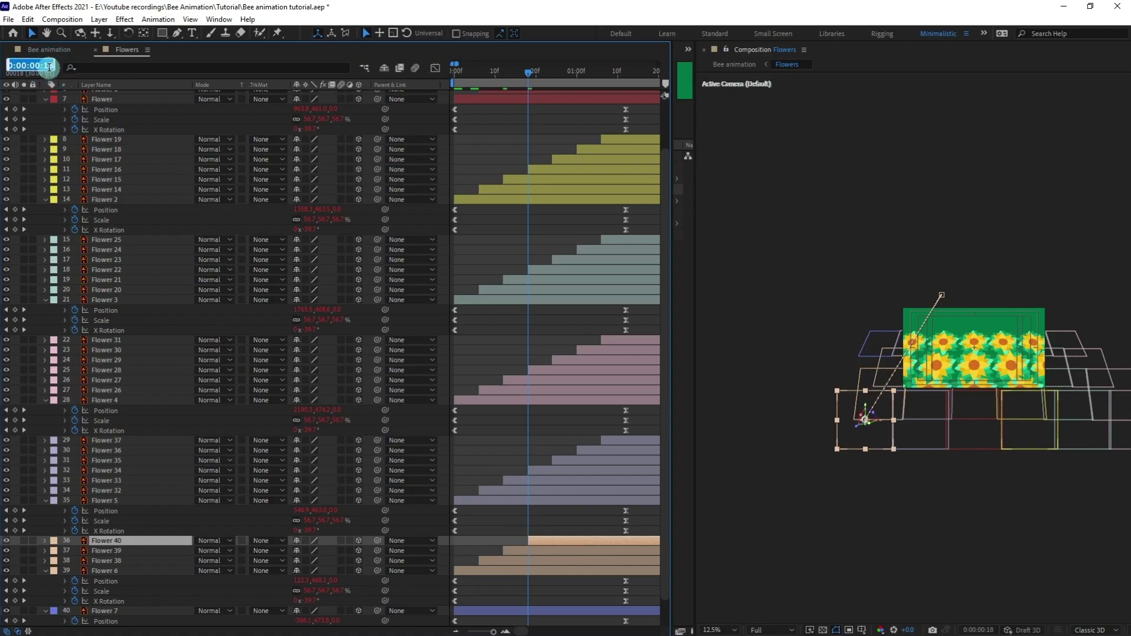
{"action": "type", "text": "24"}
{"action": "key", "text": "Return"}
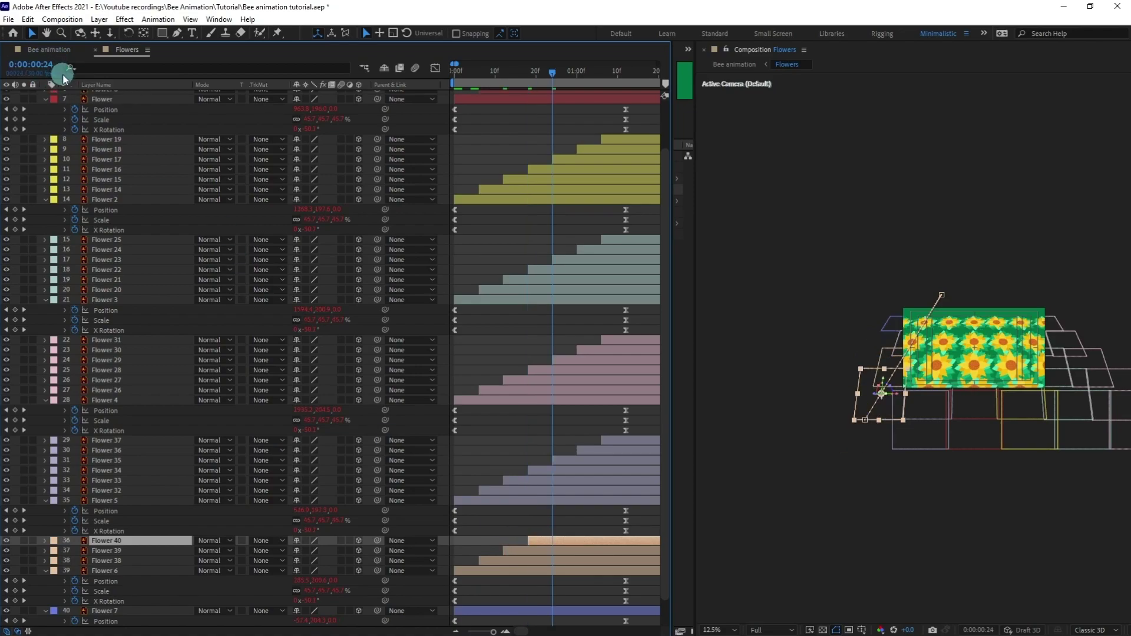
{"action": "key", "text": "ctrl+d"}
Duplicate Flower 41 and start the copy six frames later, at 0:00:01:00
{"action": "key", "text": "ctrl+d"}
{"action": "left_click", "coordinate": [34, 128]}
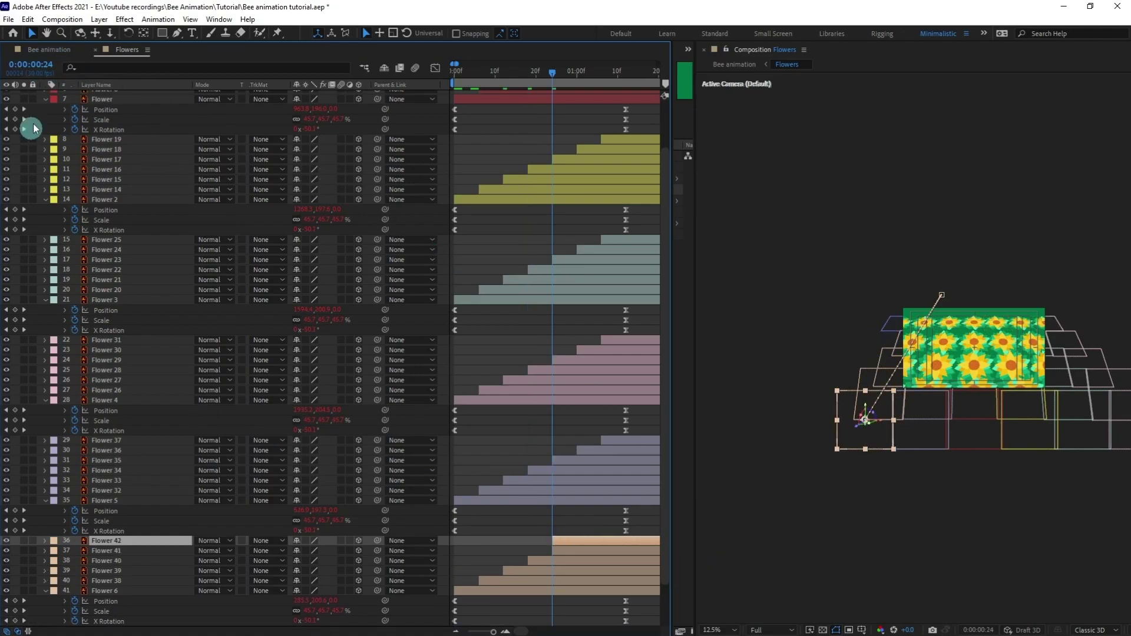
{"action": "key", "text": "Return"}
{"action": "key", "text": "bracketleft"}
Duplicate Flower 42 and start the copy six frames later, at 0:00:01:06
{"action": "left_click", "coordinate": [42, 64]}
{"action": "type", "text": "+6"}
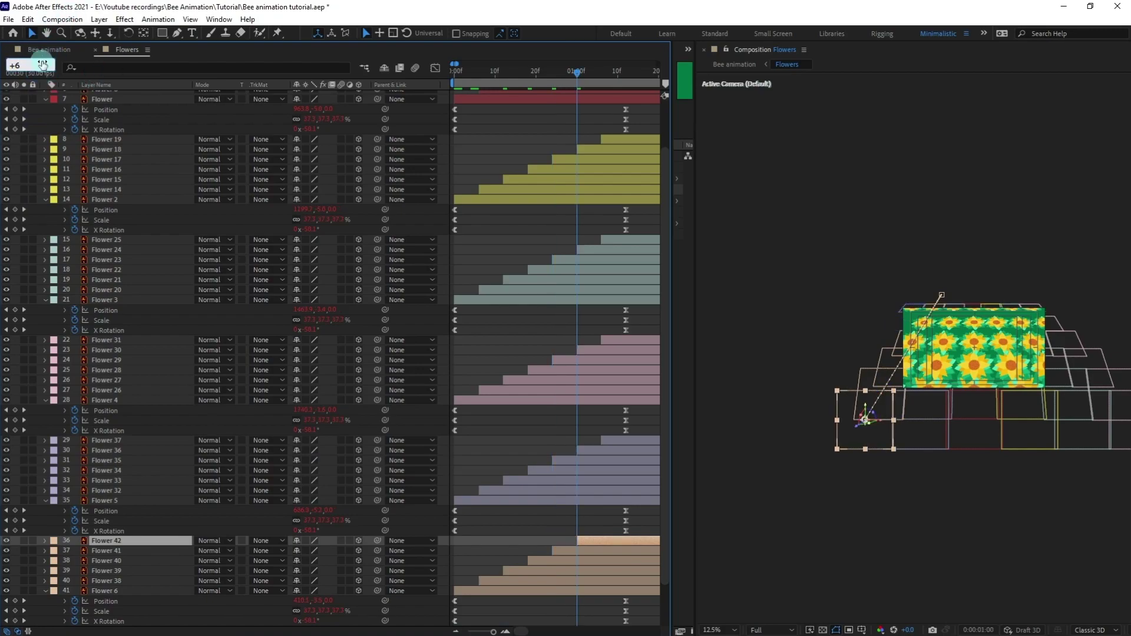
{"action": "key", "text": "Return"}
{"action": "key", "text": "ctrl+d"}
{"action": "key", "text": "["}
Duplicate Flower 7 and start the copy at 0:00:00:06
{"action": "scroll", "coordinate": [498, 255], "scroll_direction": "down", "scroll_amount": 3}
{"action": "left_click_drag", "start_coordinate": [465, 74], "coordinate": [480, 82]}
{"action": "left_click", "coordinate": [489, 581]}
{"action": "key", "text": "ctrl+d"}
{"action": "key", "text": "["}
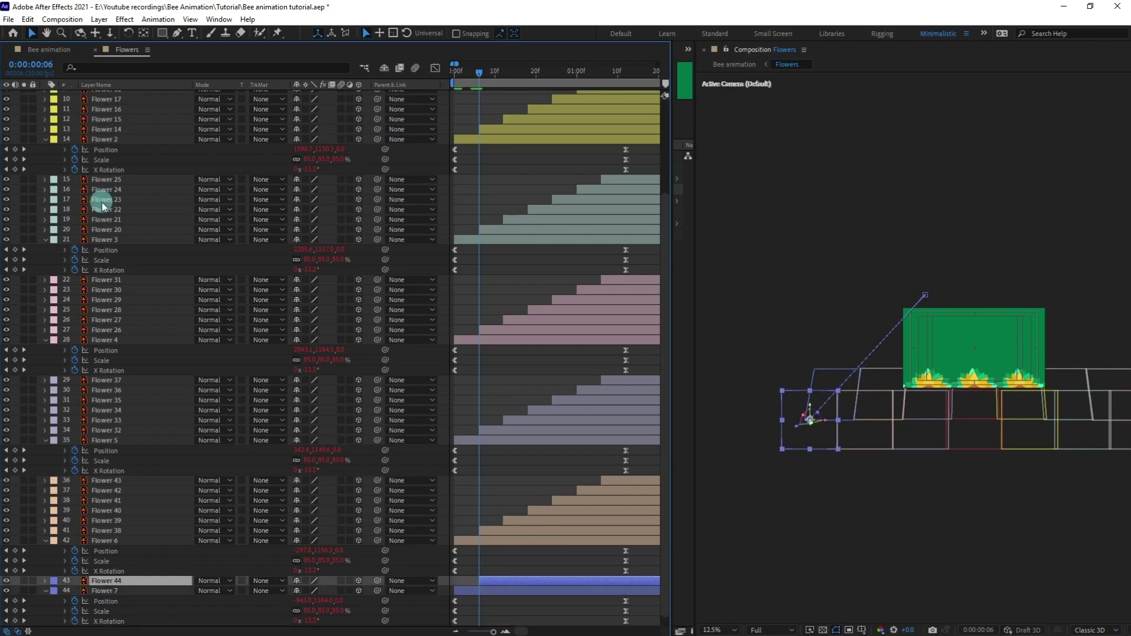
Duplicate Flower 44 and start the copy six frames later, at 0:00:00:12
{"action": "left_click", "coordinate": [34, 63]}
{"action": "type", "text": "+6"}
{"action": "key", "text": "Return"}
{"action": "key", "text": "ctrl+d"}
{"action": "key", "text": "["}
Duplicate Flower 45 and start the copy six frames later, at 0:00:00:18
{"action": "left_click", "coordinate": [22, 65]}
{"action": "type", "text": "+6"}
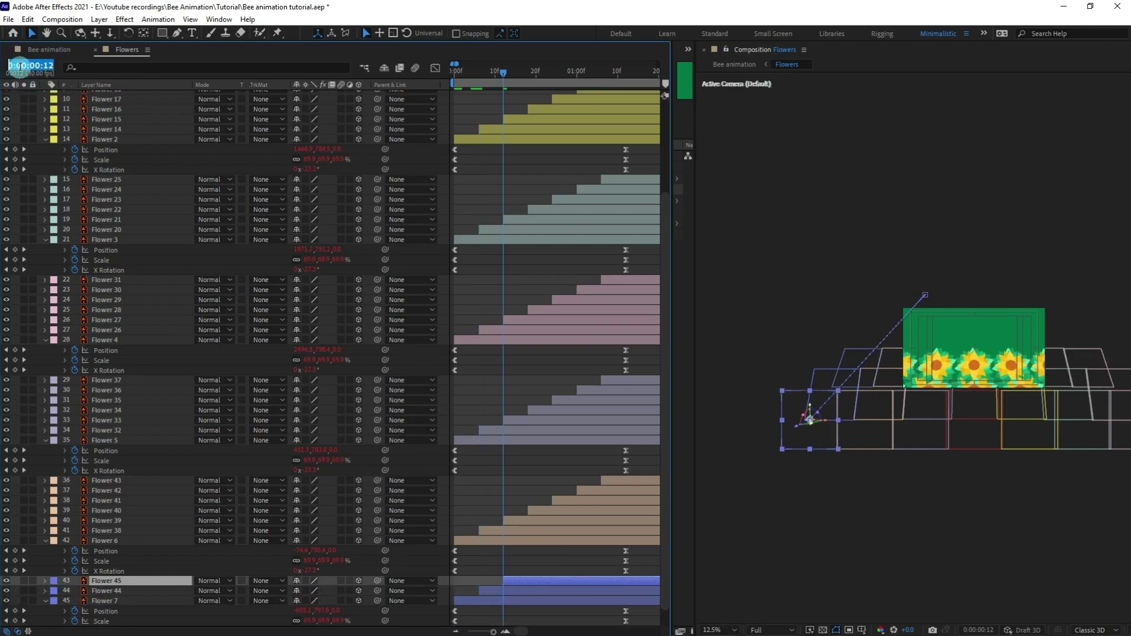
{"action": "key", "text": "Return"}
{"action": "key", "text": "ctrl+d"}
{"action": "key", "text": "["}
Duplicate Flower 46 and start the copy six frames later, at 0:00:00:24
{"action": "left_click", "coordinate": [23, 65]}
{"action": "type", "text": "+6"}
{"action": "key", "text": "Return"}
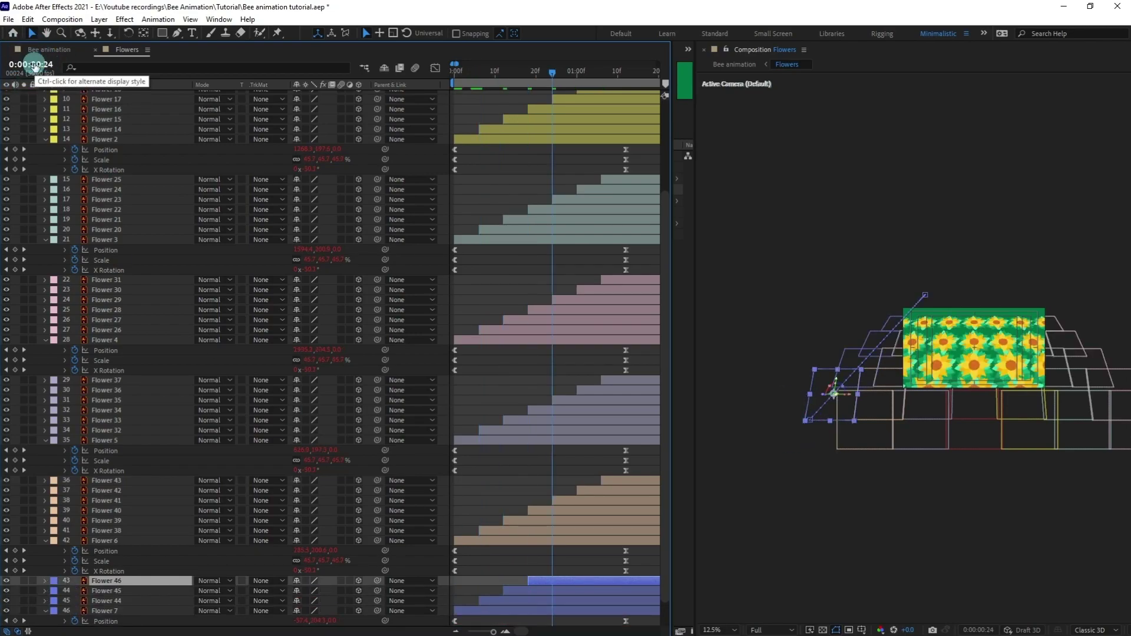
{"action": "key", "text": "ctrl+d"}
{"action": "key", "text": "["}
Duplicate Flower 47 and start the copy six frames later, at 0:00:01:00
{"action": "left_click", "coordinate": [26, 62]}
{"action": "type", "text": "+6"}
{"action": "key", "text": "Return"}
{"action": "key", "text": "ctrl+d"}
{"action": "key", "text": "["}
Duplicate Flower 48 and start the copy six frames later, at 0:00:01:06
{"action": "left_click", "coordinate": [27, 65]}
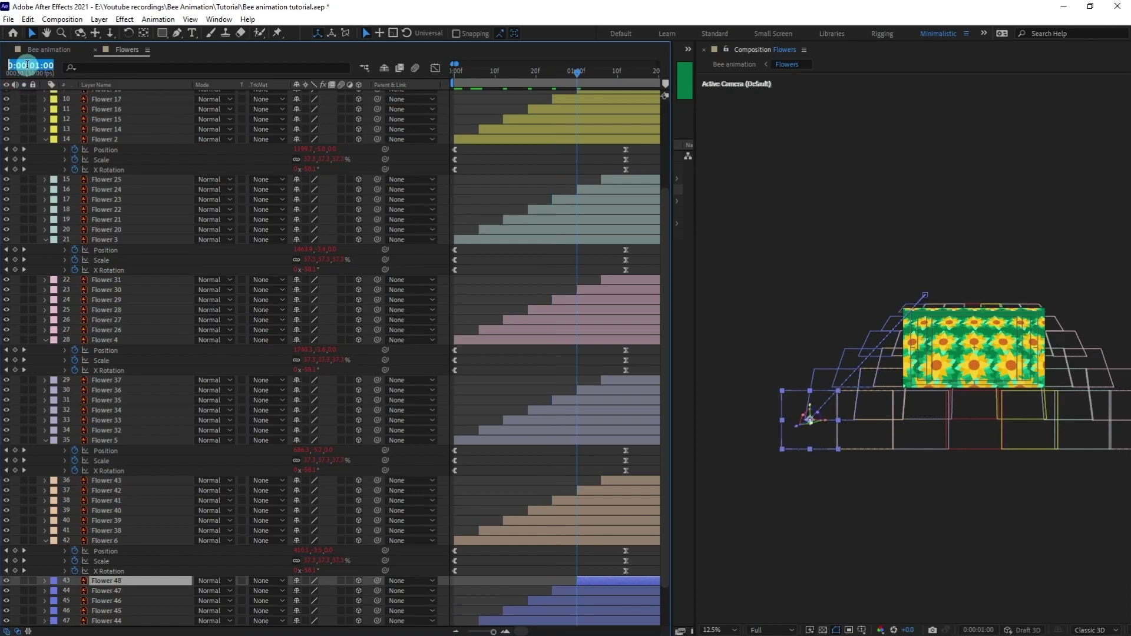
{"action": "type", "text": "+6"}
{"action": "key", "text": "Return"}
{"action": "key", "text": "ctrl+d"}
{"action": "key", "text": "["}
Preview the complete flower field from 0:00:00:00 and return to the first frame
{"action": "left_click_drag", "start_coordinate": [463, 68], "coordinate": [442, 73]}
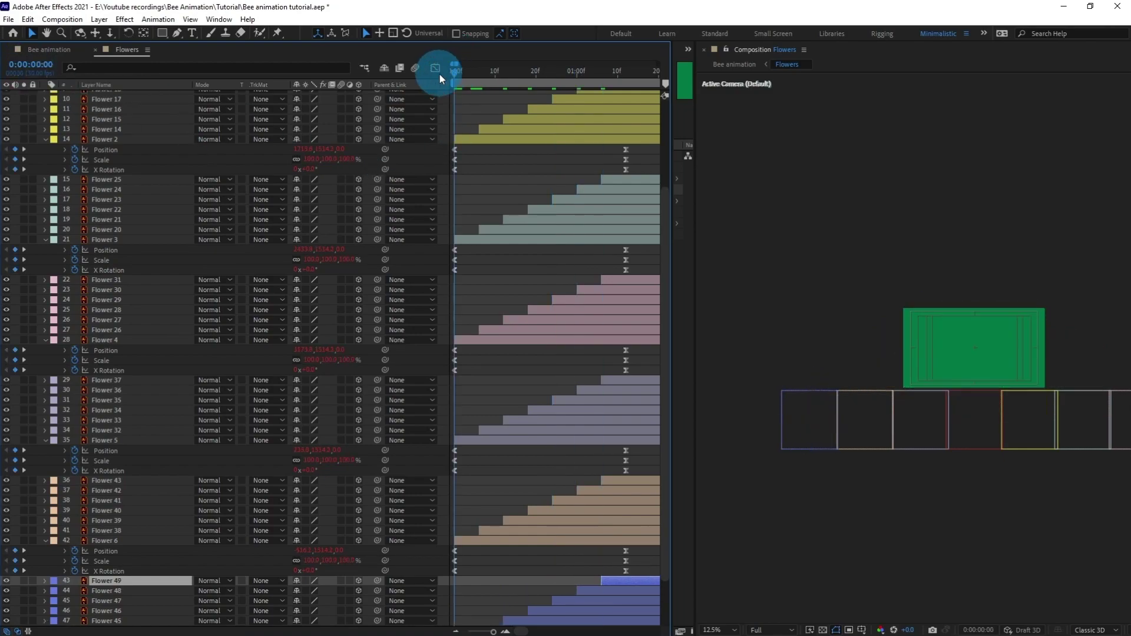
{"action": "scroll", "coordinate": [891, 281], "scroll_direction": "up", "scroll_amount": 1}
{"action": "left_click_drag", "start_coordinate": [927, 194], "coordinate": [828, 201]}
{"action": "key", "text": "space"}
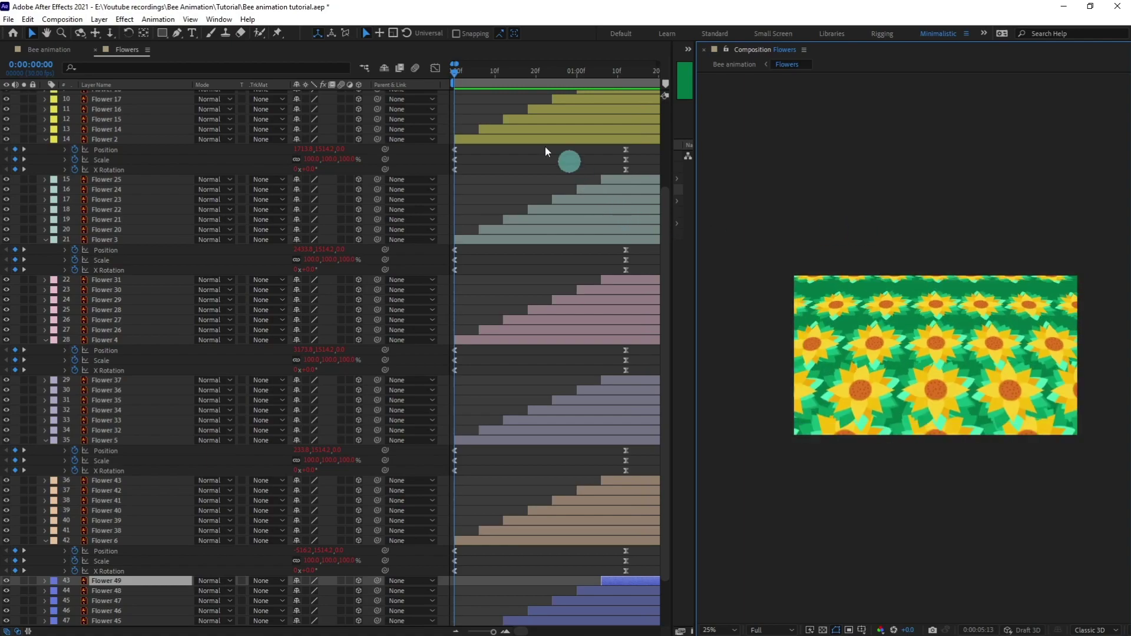
{"action": "left_click", "coordinate": [453, 72]}
Select the whole yellow Flower 2 column and the pink Flower 4 column, Flower 26 to Flower 31 included
{"action": "scroll", "coordinate": [553, 235], "scroll_direction": "up", "scroll_amount": 5}
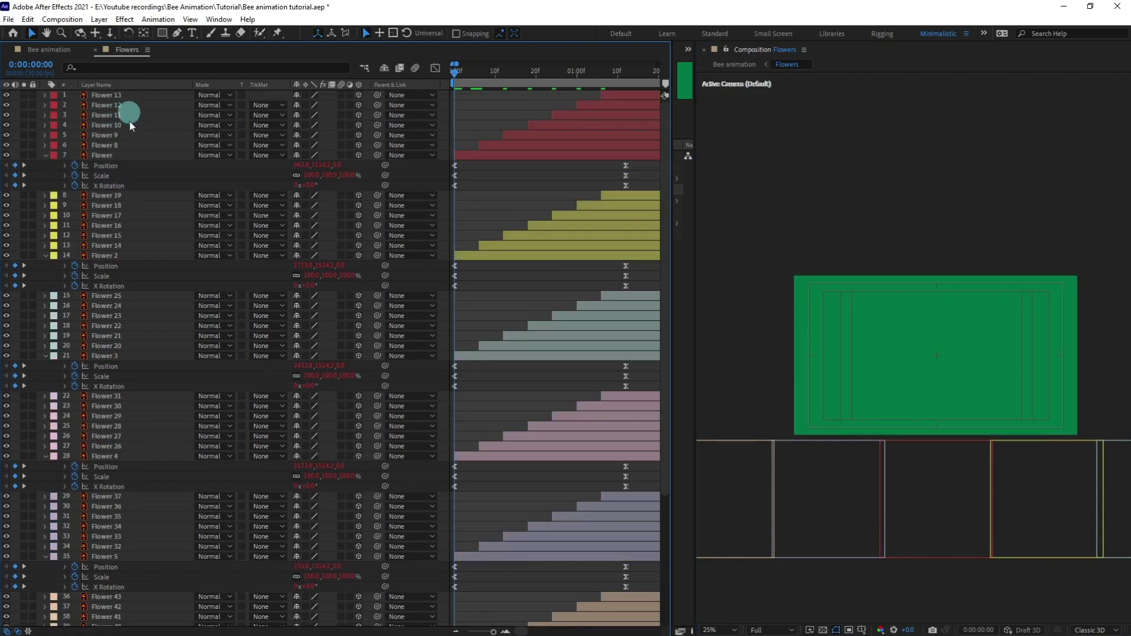
{"action": "left_click", "coordinate": [124, 196]}
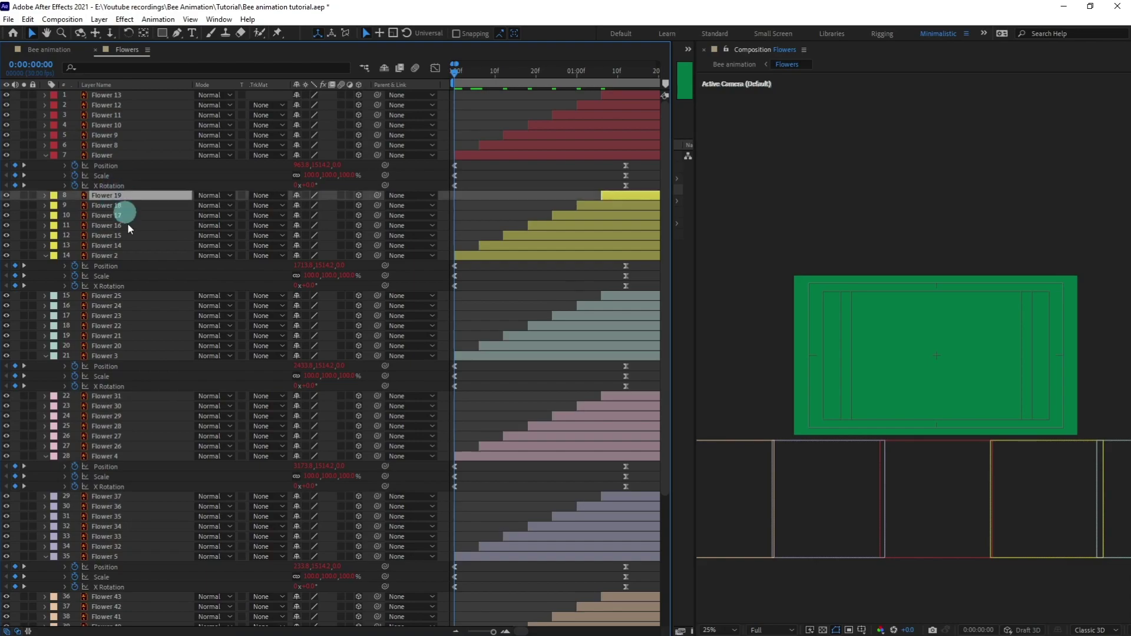
{"action": "left_click", "coordinate": [121, 255], "text": "shift"}
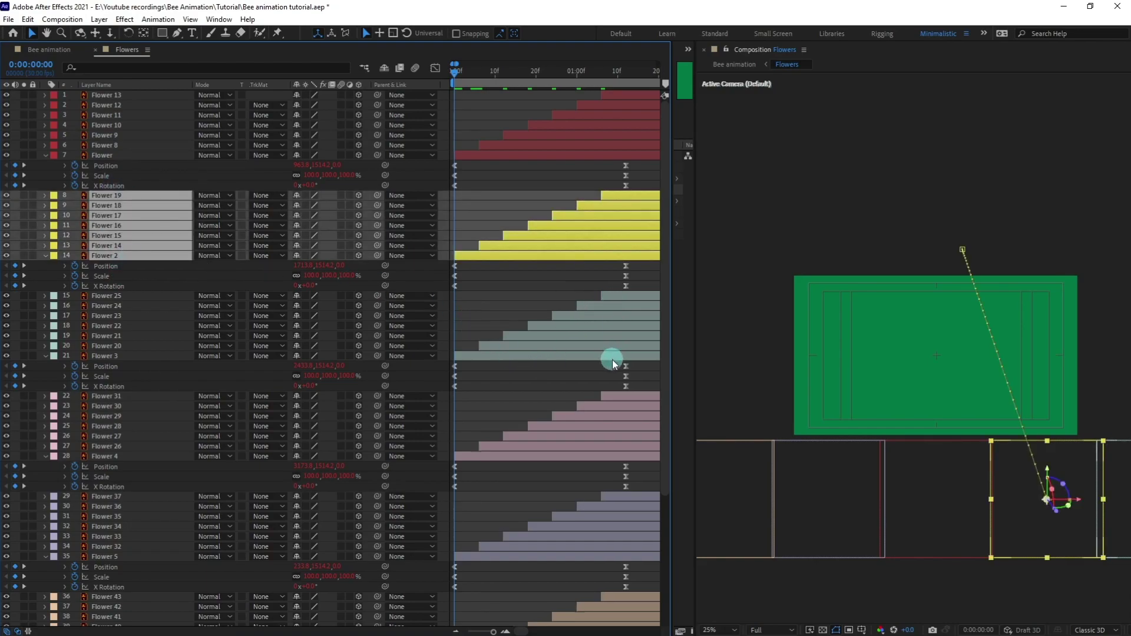
{"action": "left_click", "coordinate": [130, 458], "text": "ctrl"}
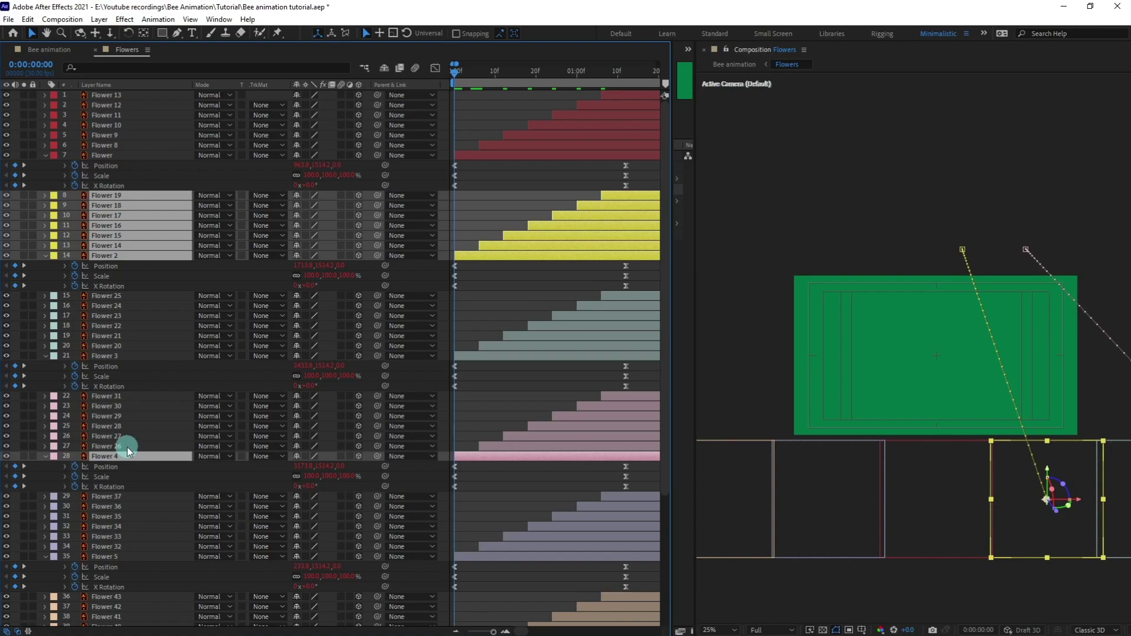
{"action": "left_click", "coordinate": [129, 446], "text": "ctrl"}
{"action": "left_click", "coordinate": [129, 436], "text": "ctrl"}
{"action": "left_click", "coordinate": [127, 426], "text": "ctrl"}
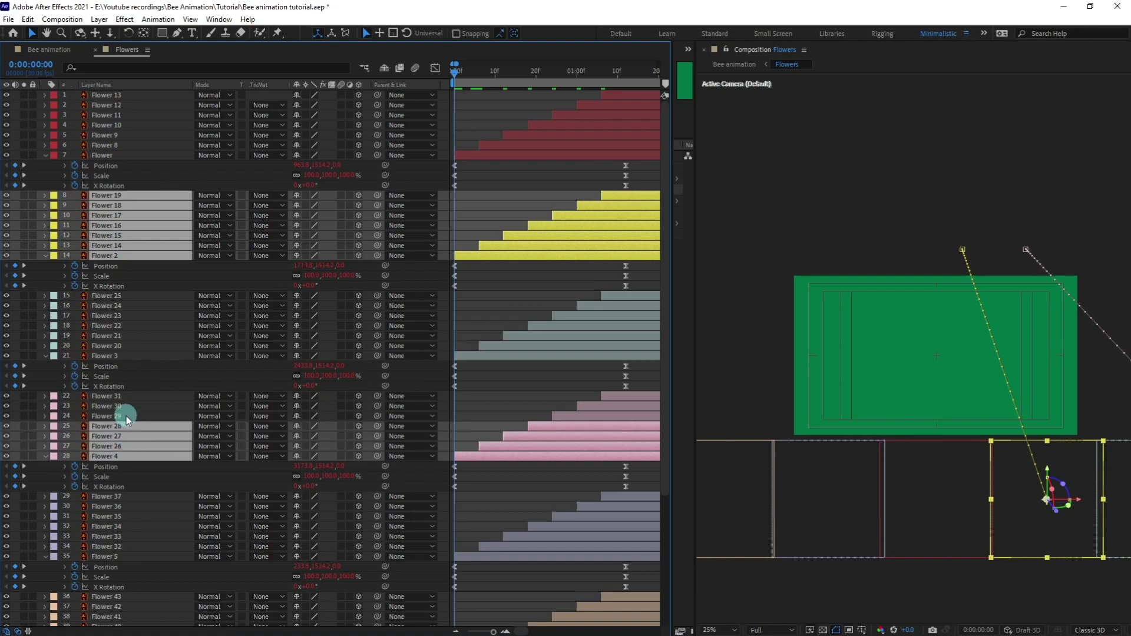
{"action": "left_click", "coordinate": [126, 416], "text": "ctrl"}
{"action": "left_click", "coordinate": [125, 405], "text": "ctrl"}
{"action": "left_click", "coordinate": [125, 396], "text": "ctrl"}
Add the whole orange Flower 6 column, with Flower 38 to Flower 43, to the layer selection
{"action": "scroll", "coordinate": [413, 474], "scroll_direction": "down", "scroll_amount": 6}
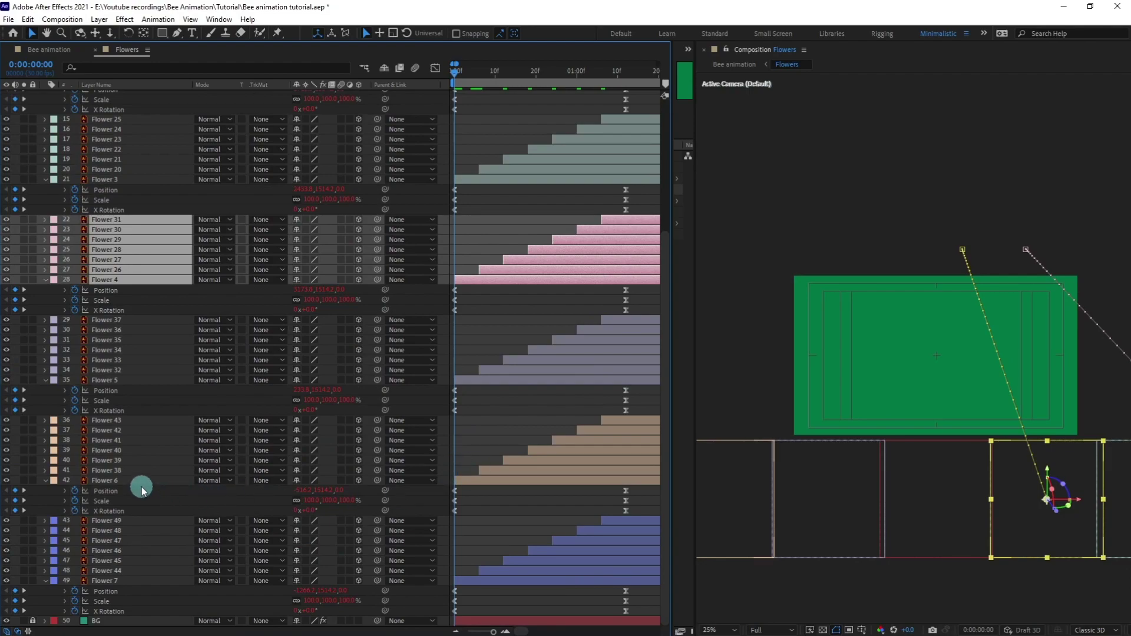
{"action": "left_click", "coordinate": [137, 481], "text": "ctrl"}
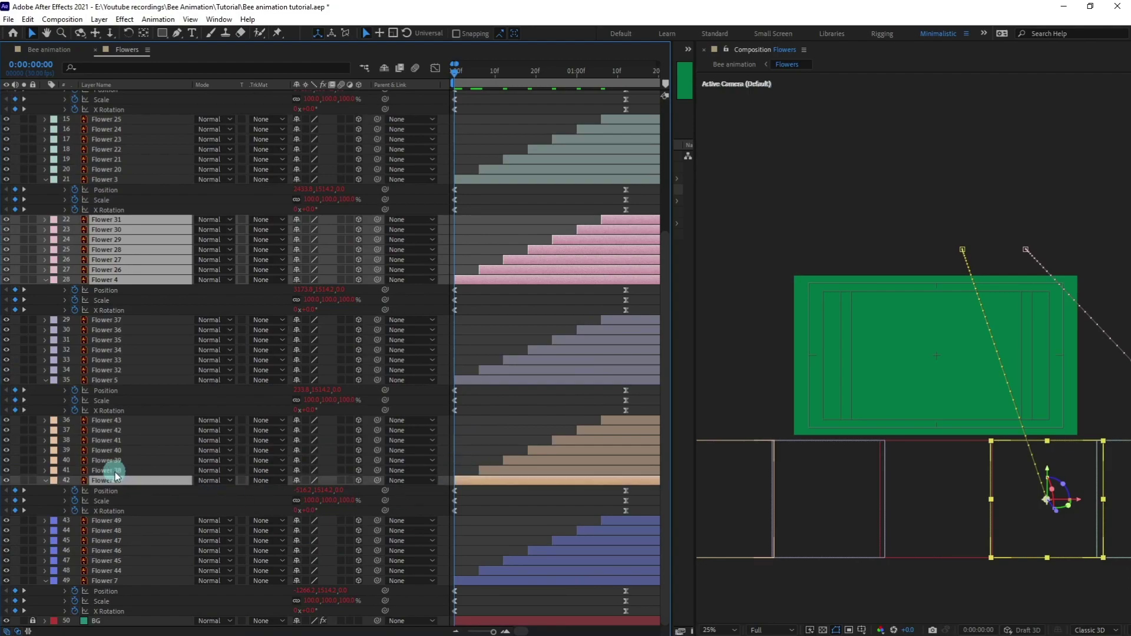
{"action": "left_click", "coordinate": [126, 471], "text": "ctrl"}
{"action": "left_click", "coordinate": [123, 460], "text": "ctrl"}
{"action": "left_click", "coordinate": [122, 450], "text": "ctrl"}
{"action": "left_click", "coordinate": [120, 440], "text": "ctrl"}
{"action": "left_click", "coordinate": [121, 431], "text": "ctrl"}
{"action": "left_click", "coordinate": [118, 420], "text": "ctrl"}
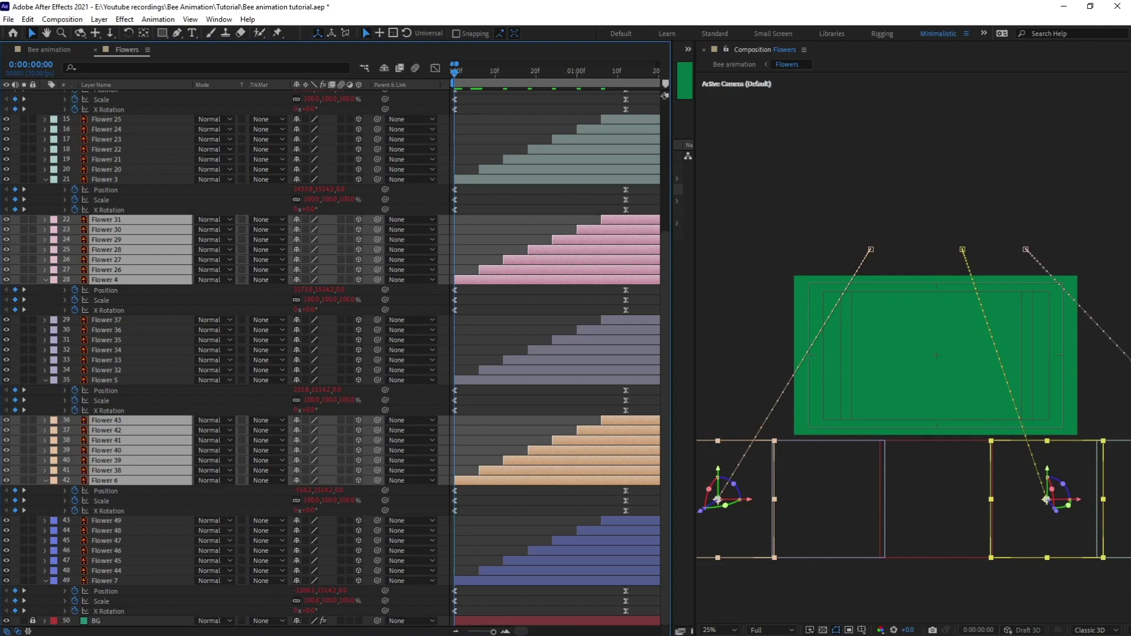
Shift the selected Flower 2, Flower 4 and Flower 6 columns three frames later, so they begin at 0:00:00:03
{"action": "left_click", "coordinate": [34, 63]}
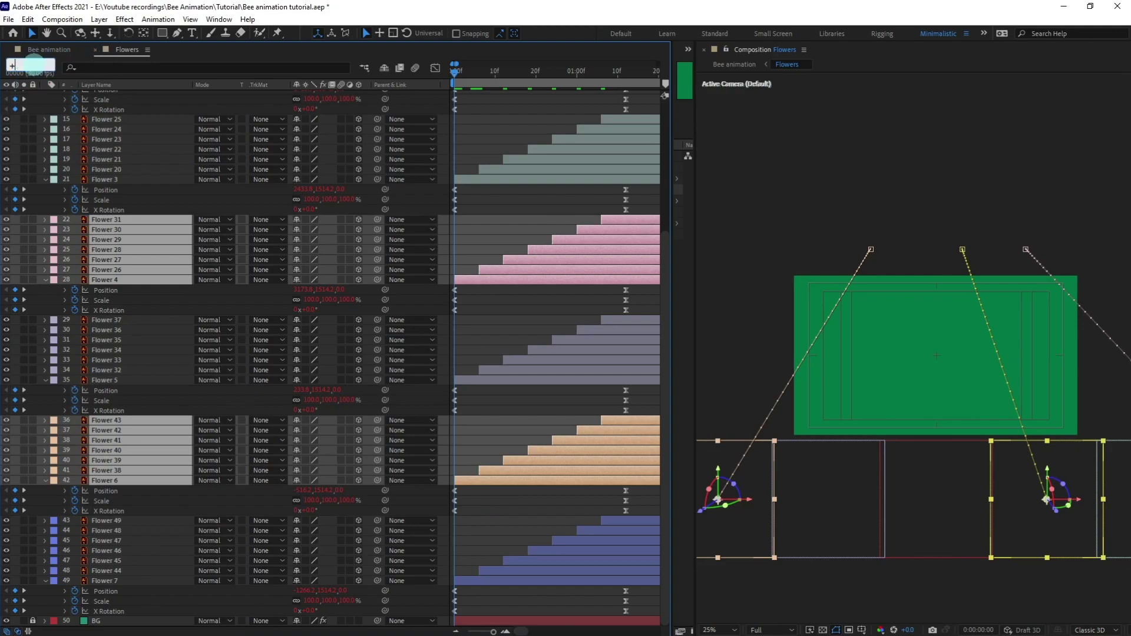
{"action": "type", "text": "+3"}
{"action": "key", "text": "Return"}
{"action": "left_click", "coordinate": [731, 334]}
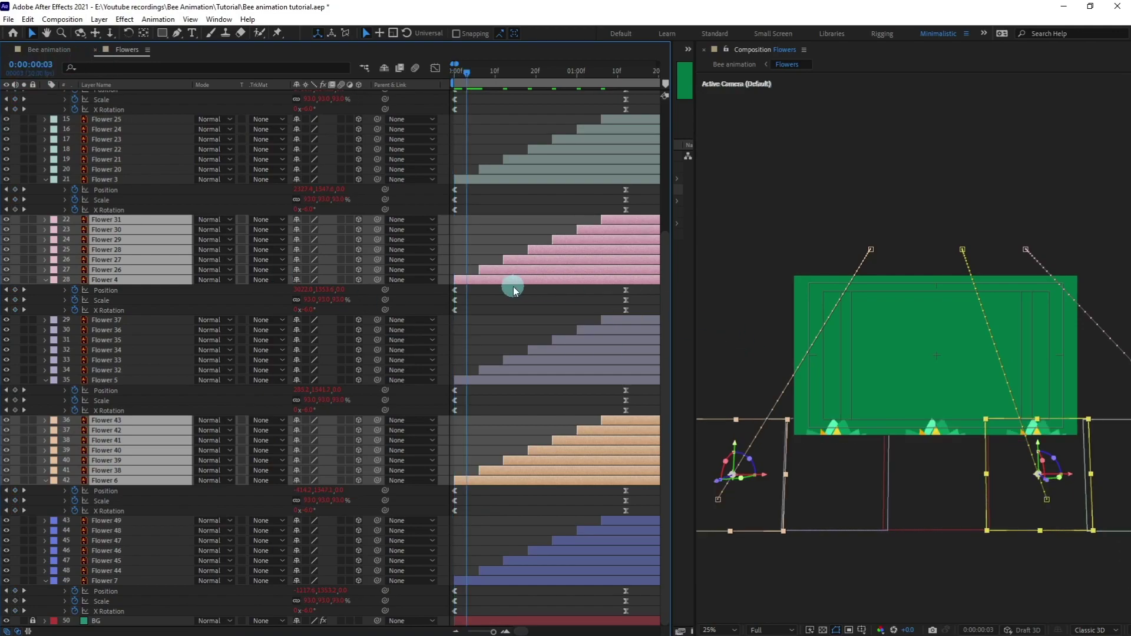
{"action": "key", "text": "equal"}
{"action": "key", "text": "equal"}
{"action": "key", "text": "minus"}
{"action": "key", "text": "minus"}
{"action": "left_click_drag", "start_coordinate": [463, 287], "coordinate": [472, 286]}
{"action": "key", "text": "minus"}
{"action": "key", "text": "minus"}
{"action": "key", "text": "minus"}
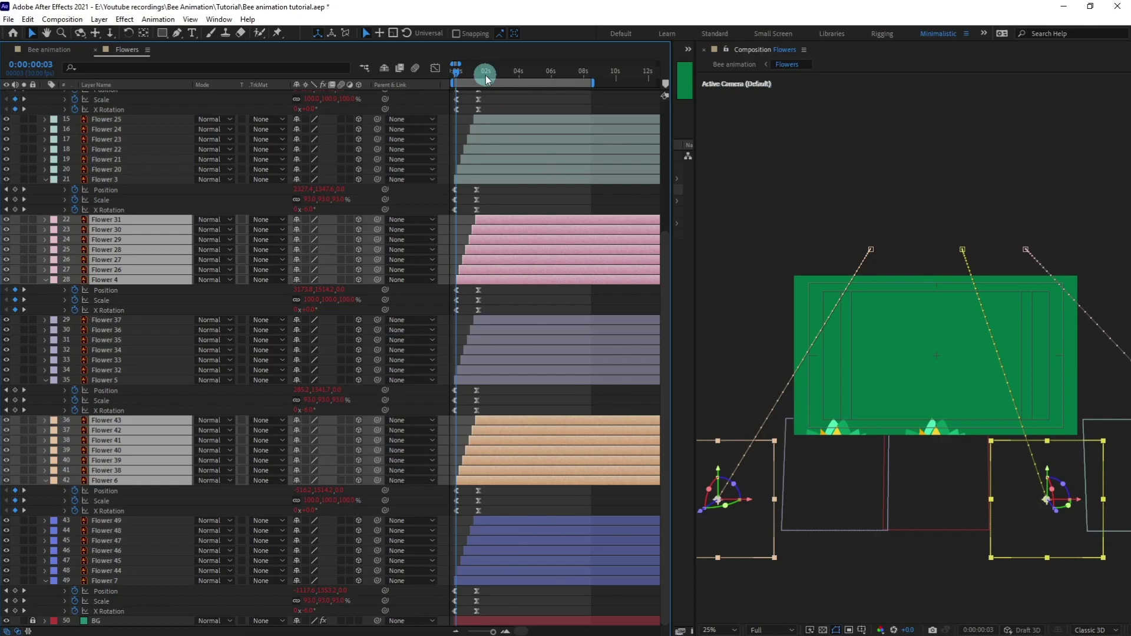
Preview the offset flower columns from about two seconds into the Flowers composition
{"action": "left_click", "coordinate": [486, 76]}
{"action": "left_click", "coordinate": [985, 506]}
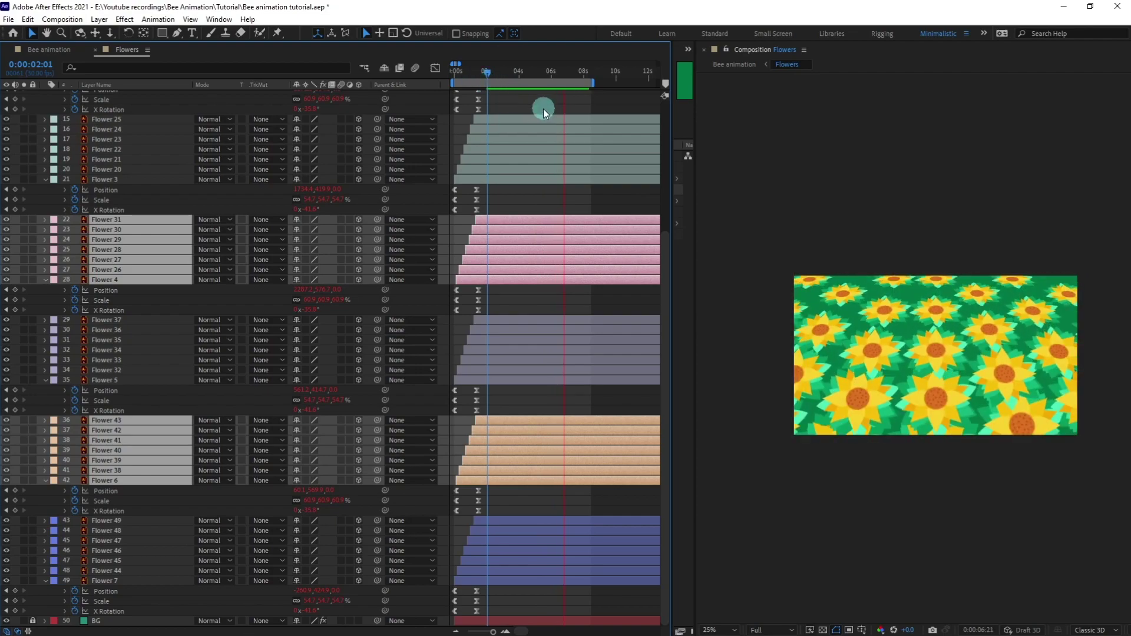
{"action": "key", "text": "space"}
Turn on motion blur for all flower layers and enable it for the Flowers composition
{"action": "key", "text": "ctrl+a"}
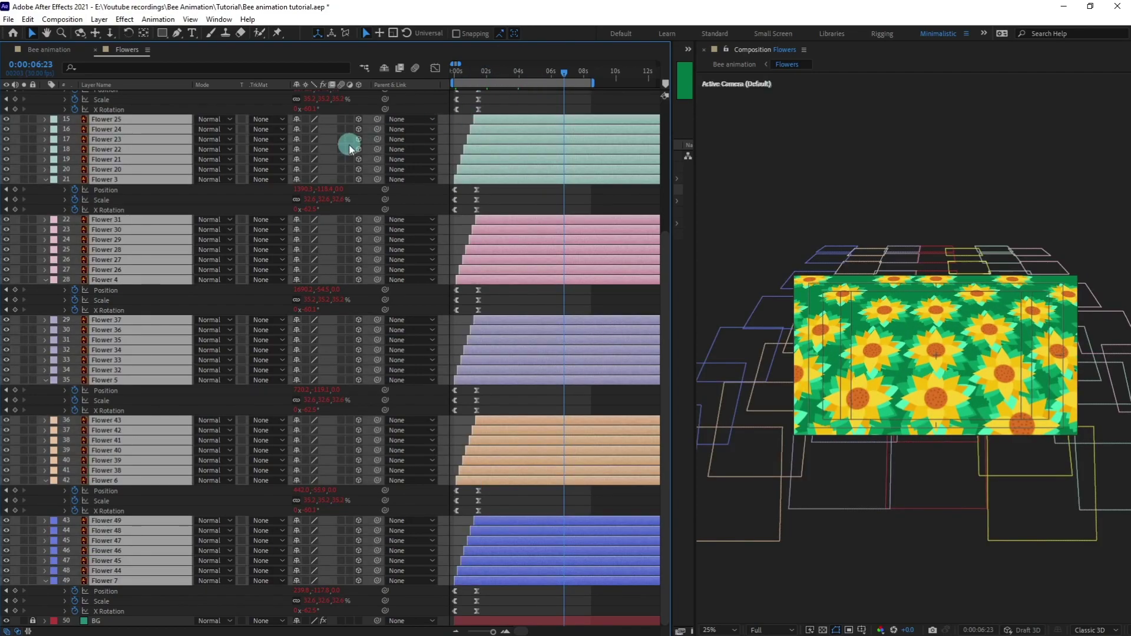
{"action": "left_click", "coordinate": [341, 119]}
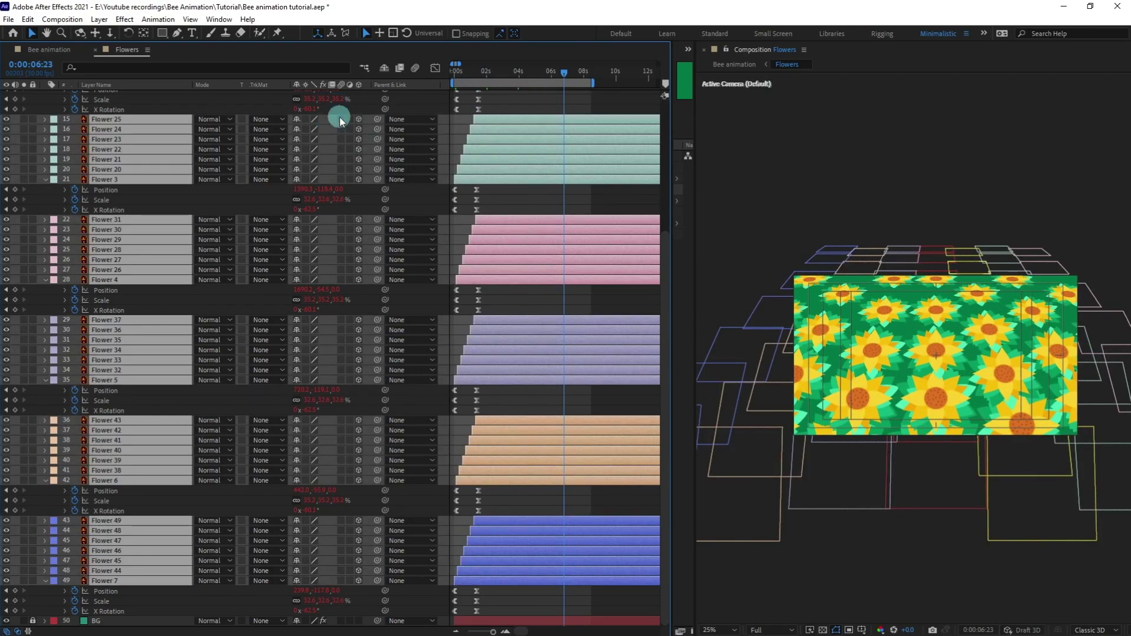
{"action": "left_click", "coordinate": [415, 68]}
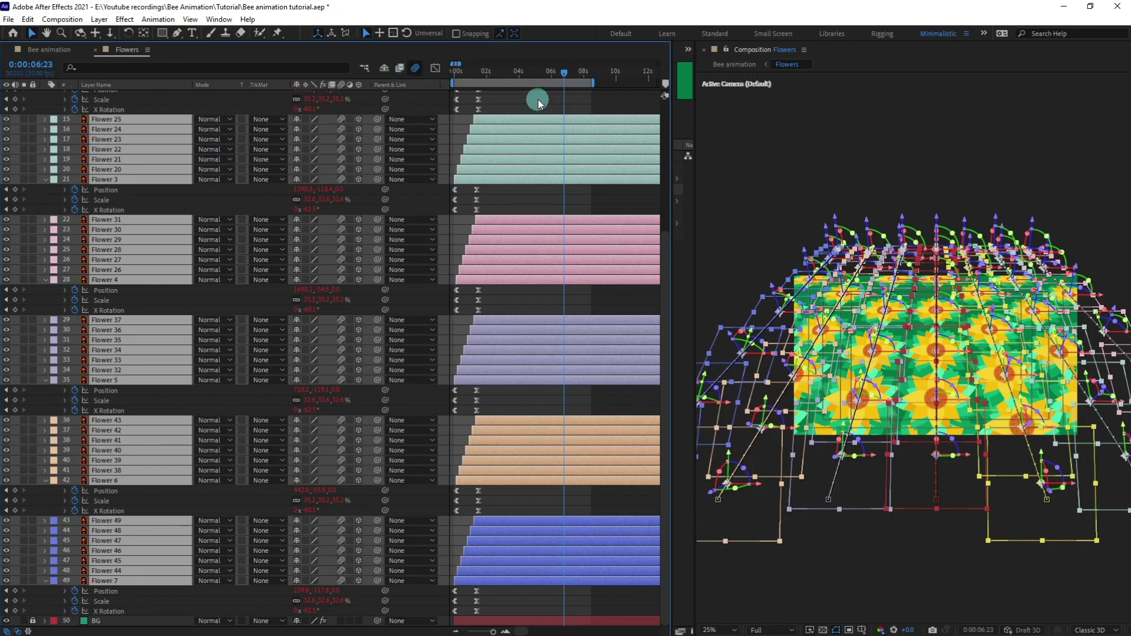
Open the Bee animation composition and preview it from 0:00:00:00
{"action": "left_click", "coordinate": [50, 49]}
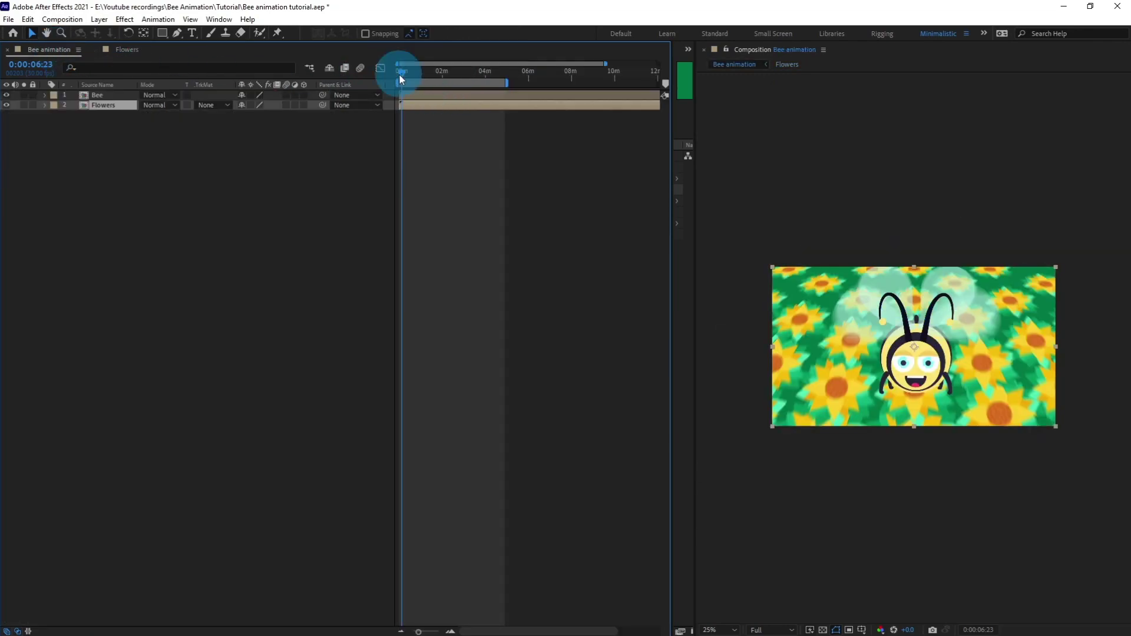
{"action": "left_click_drag", "start_coordinate": [398, 73], "coordinate": [380, 77]}
{"action": "key", "text": "space"}
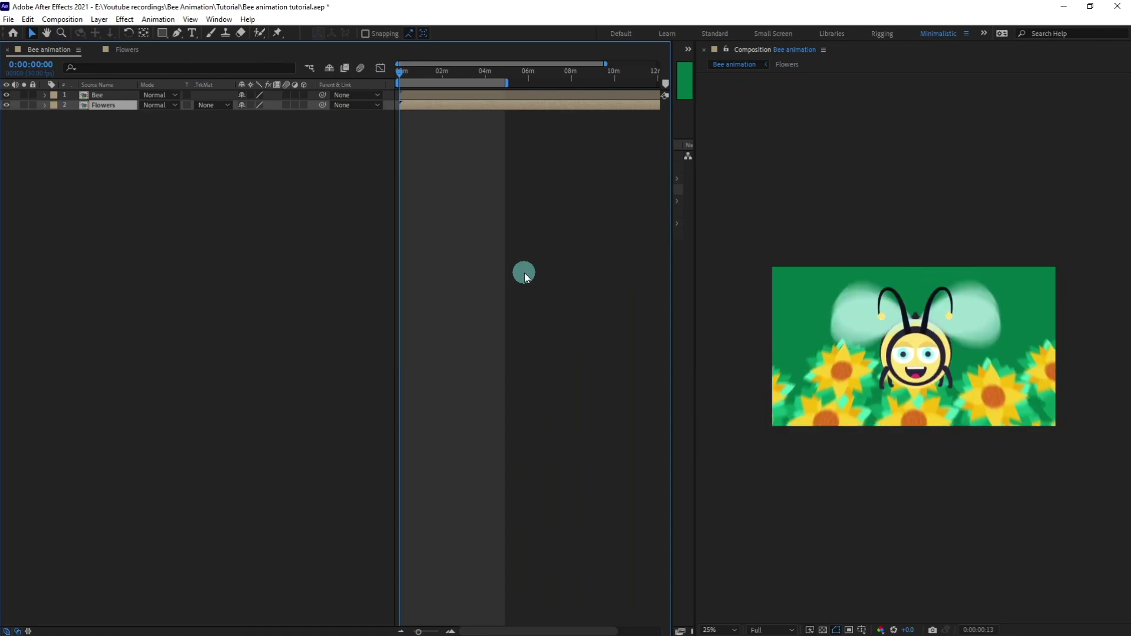
Shift the Flowers layer earlier in time so it begins before the start of the Bee animation composition
{"action": "left_click", "coordinate": [435, 120]}
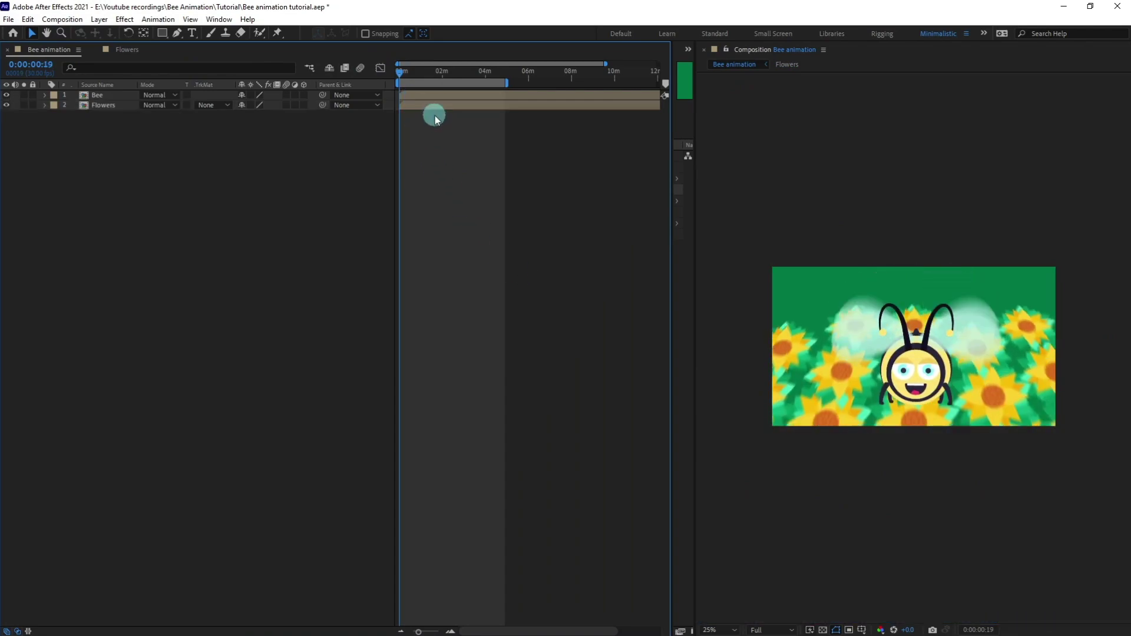
{"action": "left_click", "coordinate": [440, 106]}
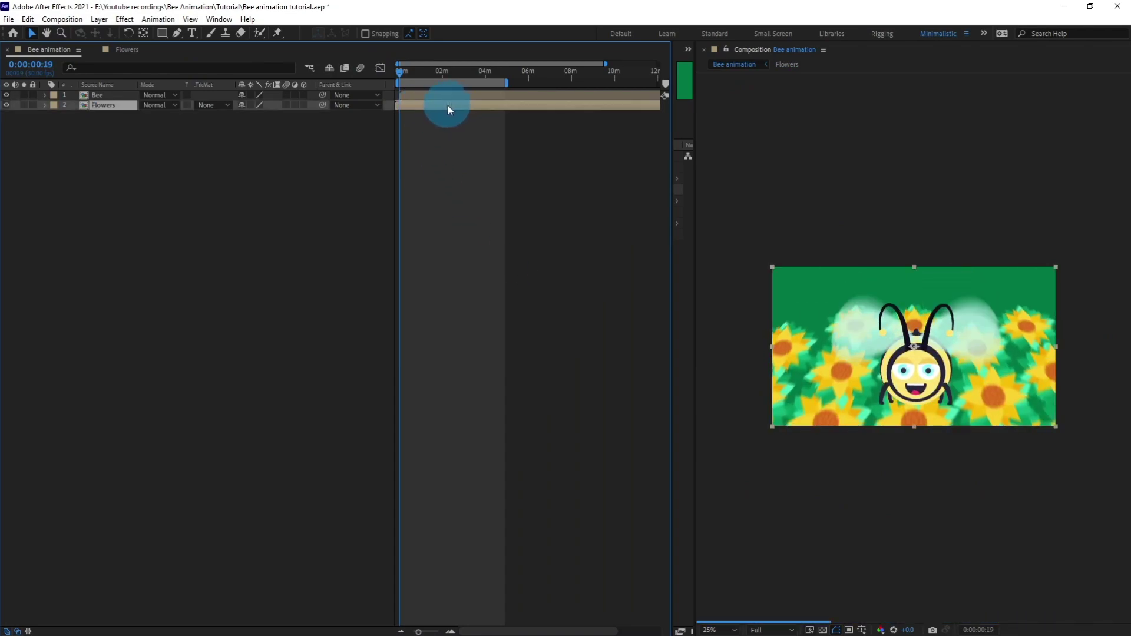